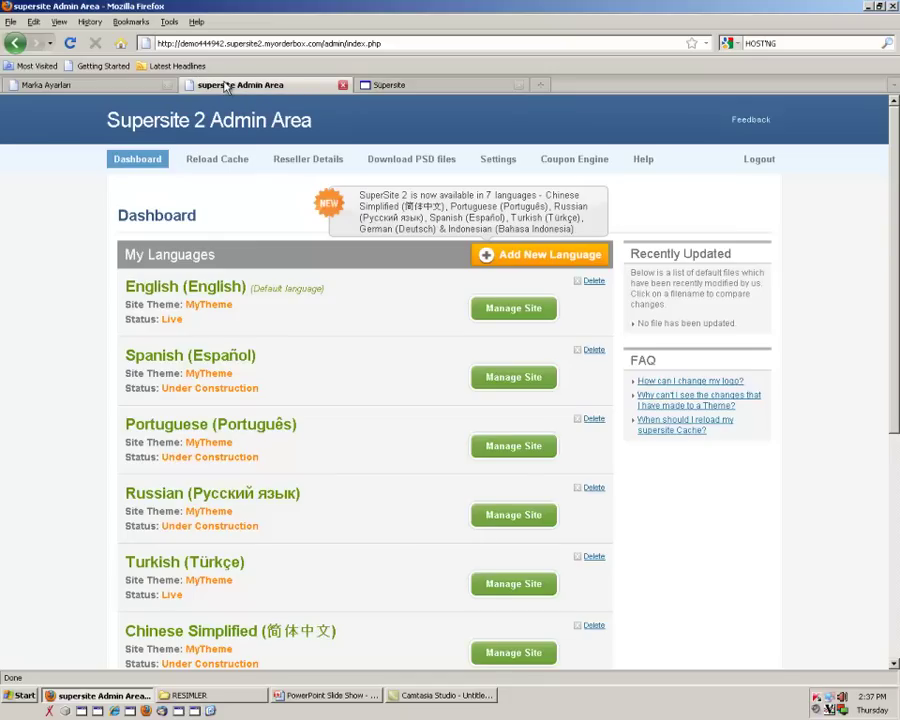
Switch to the PowerPoint slide show, advance to the Ayarlar slide, and return to the admin area in Firefox
key(alt+Tab)
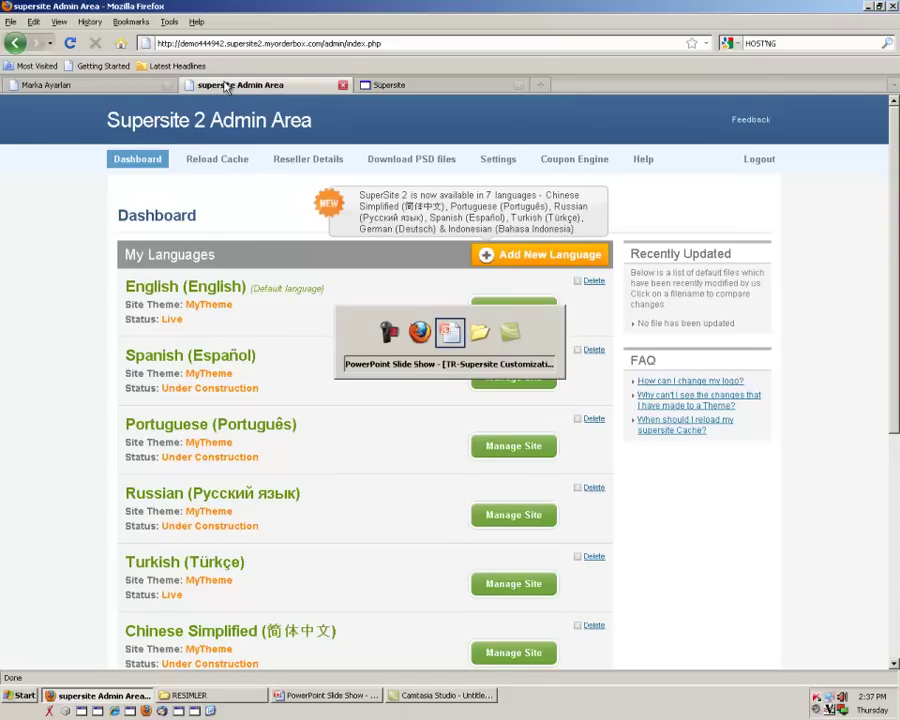
key(Right)
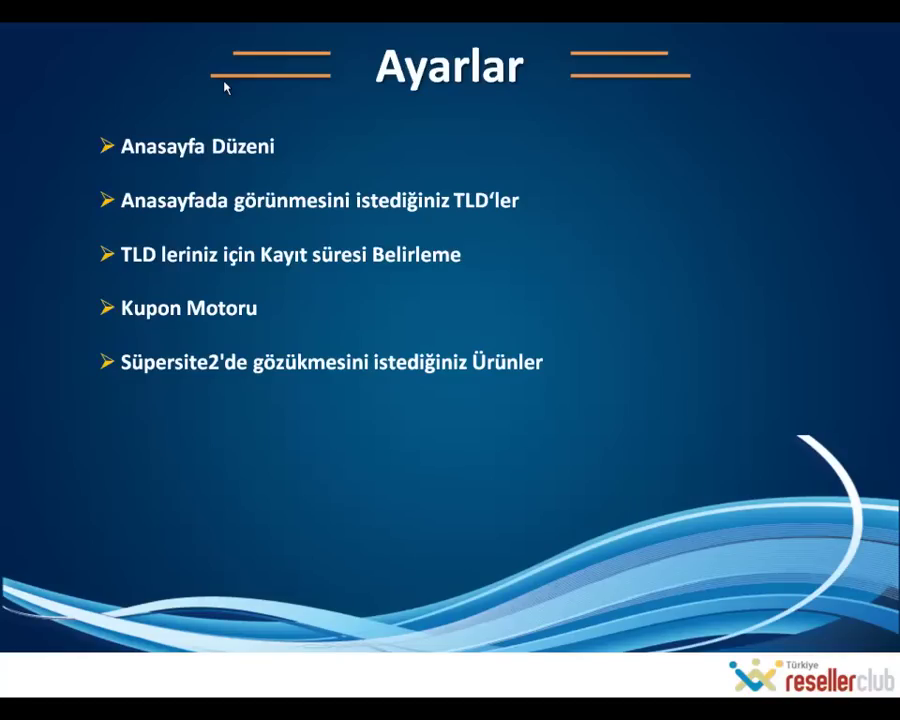
key(alt+Tab)
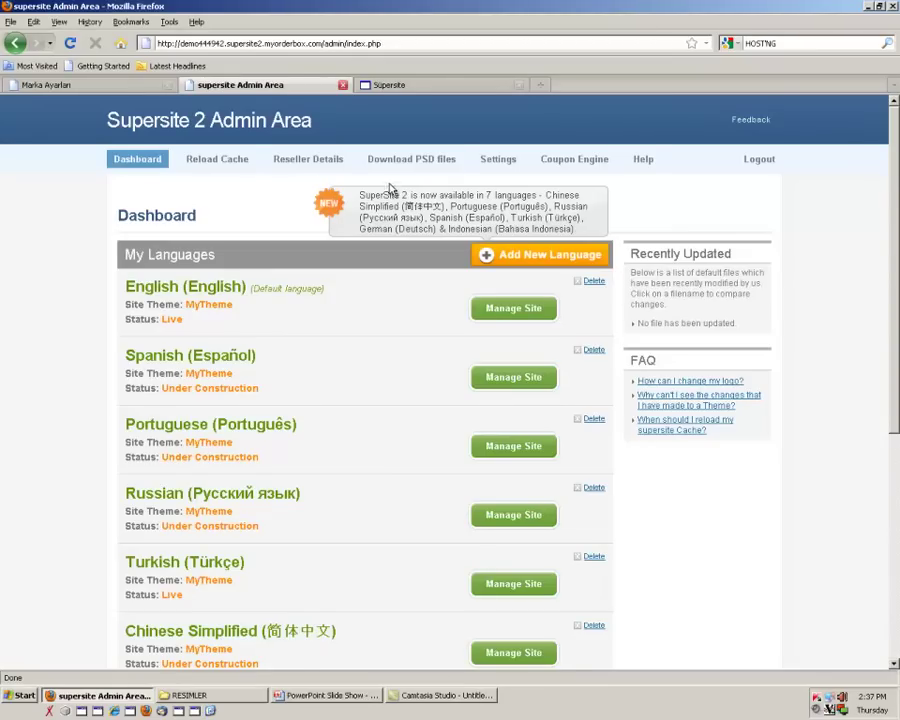
In the Supersite settings, change the home page layout to Domains Focused and save it
click(498, 158)
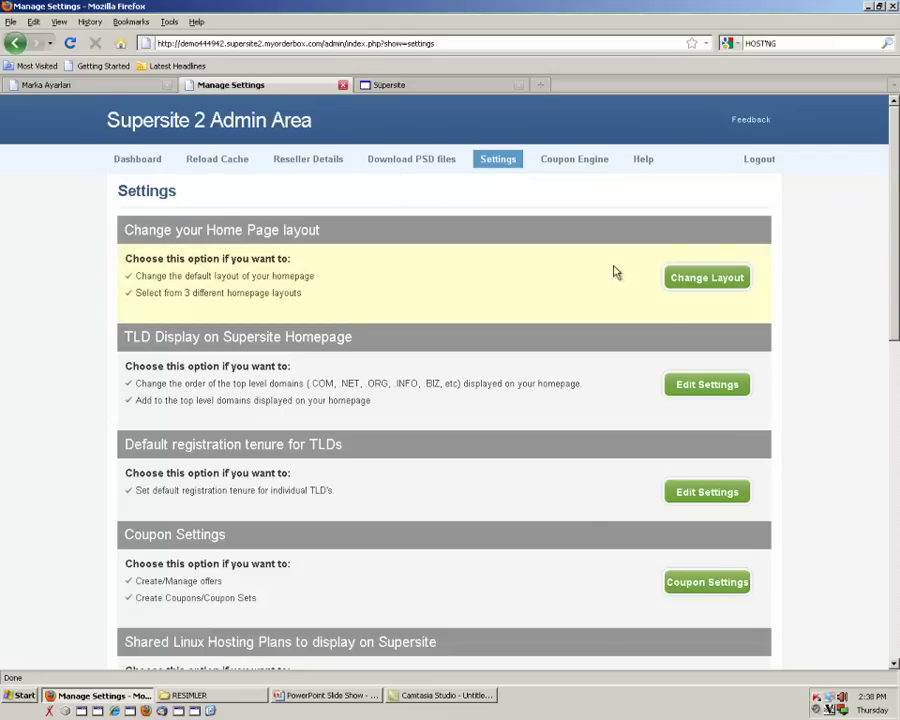
click(674, 278)
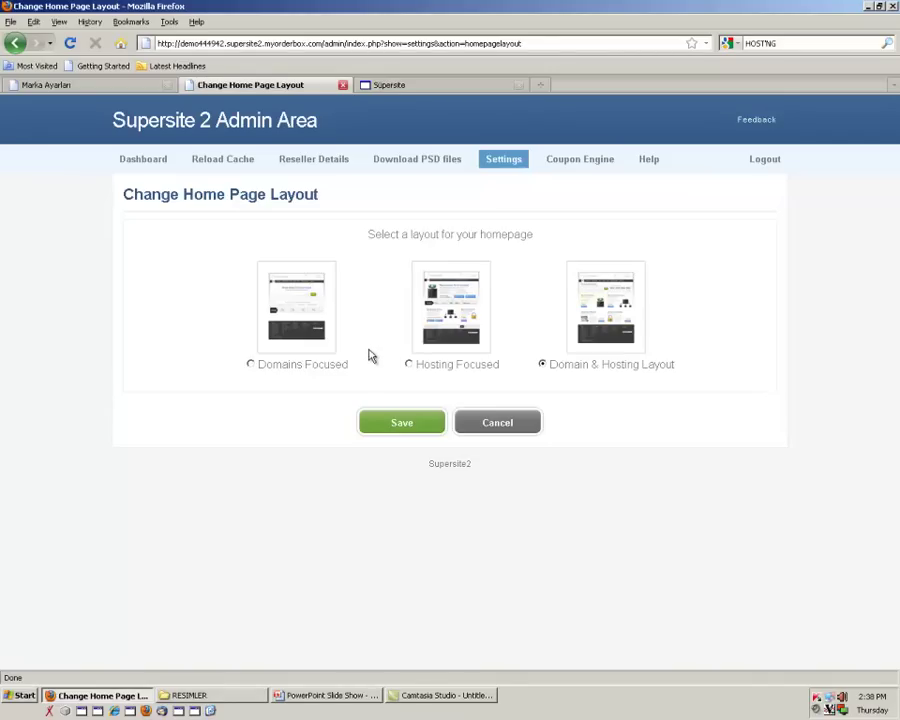
click(251, 365)
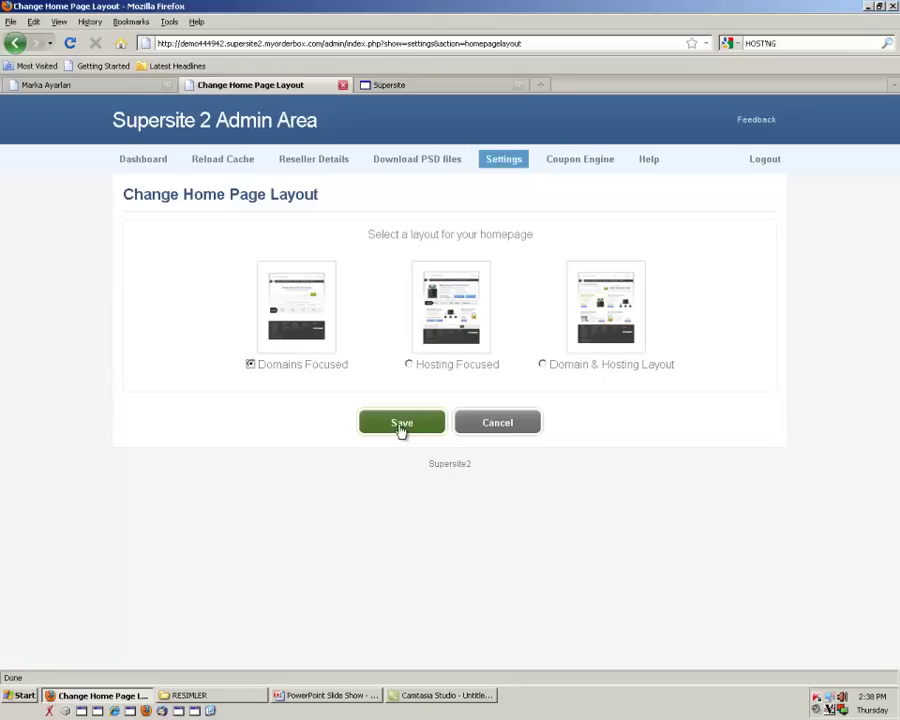
click(400, 431)
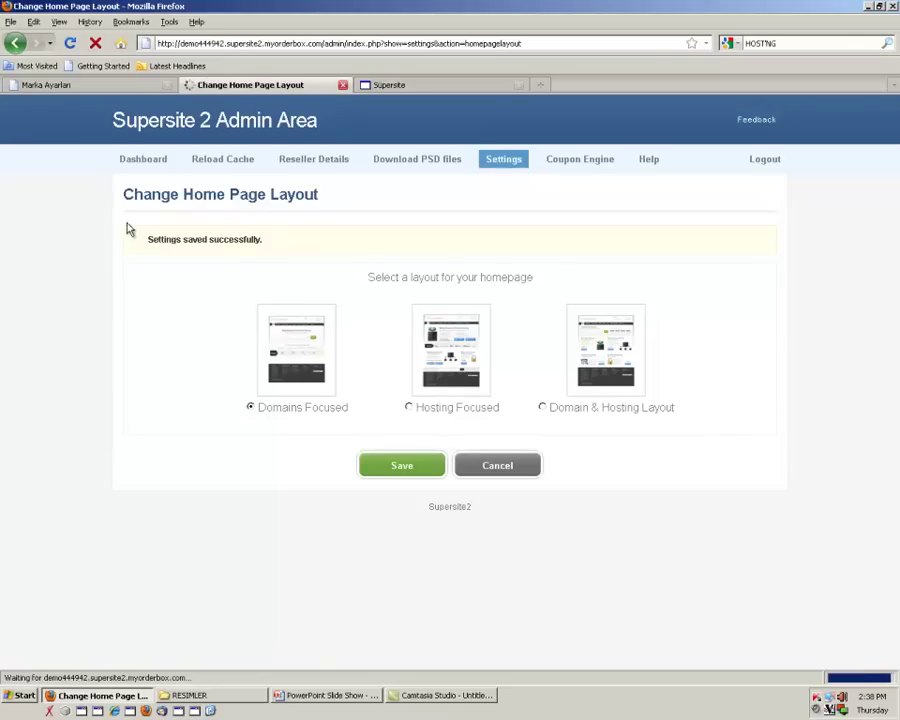
Reload the storefront and examine its home page in the Domains Focused layout down to the footer
click(389, 88)
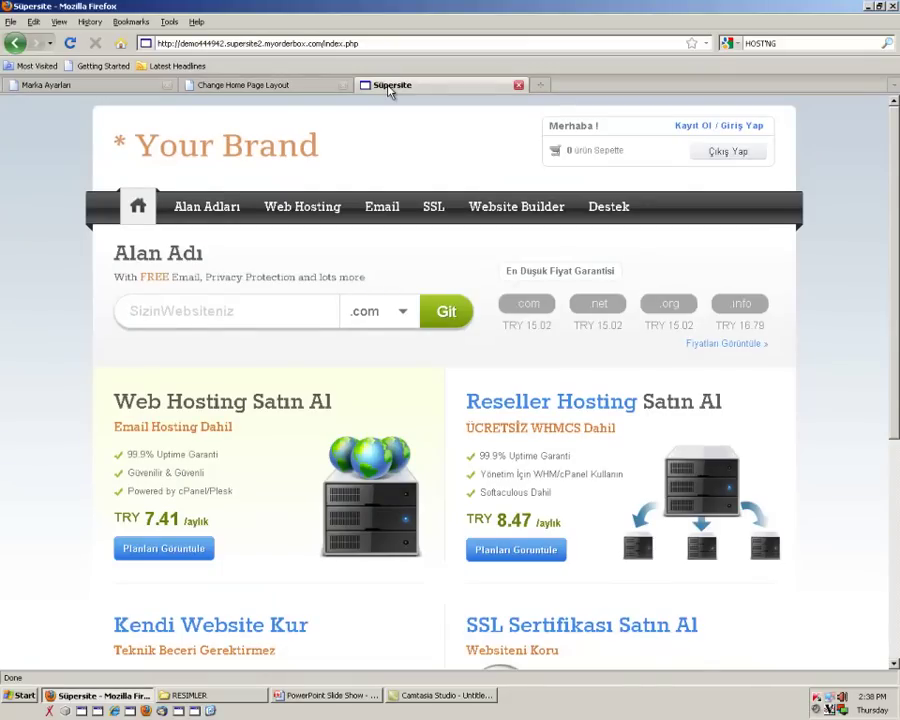
right_click(390, 89)
click(408, 111)
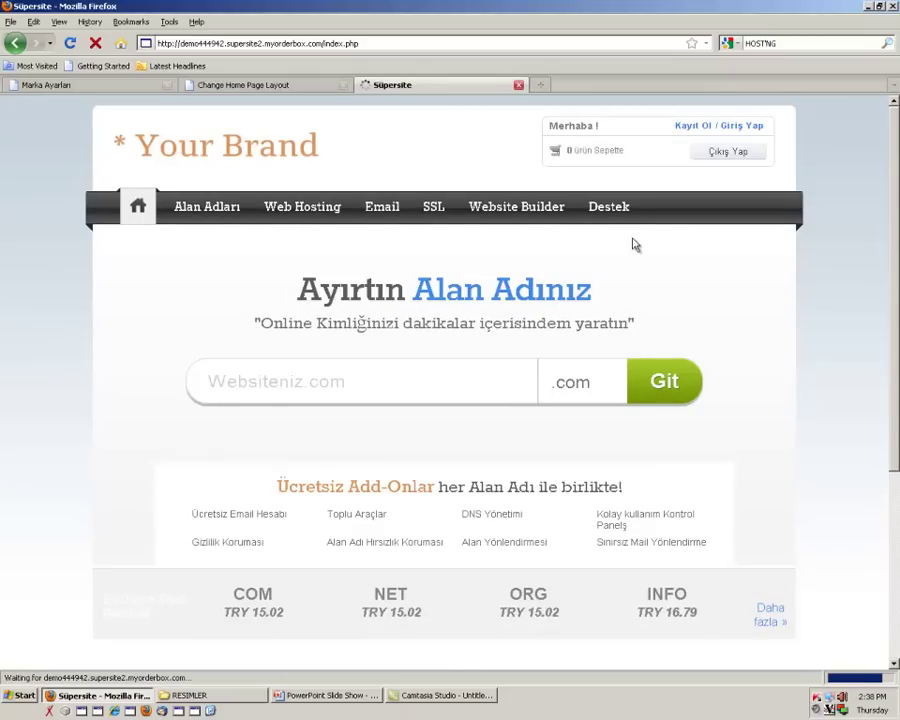
mouse_move(207, 206)
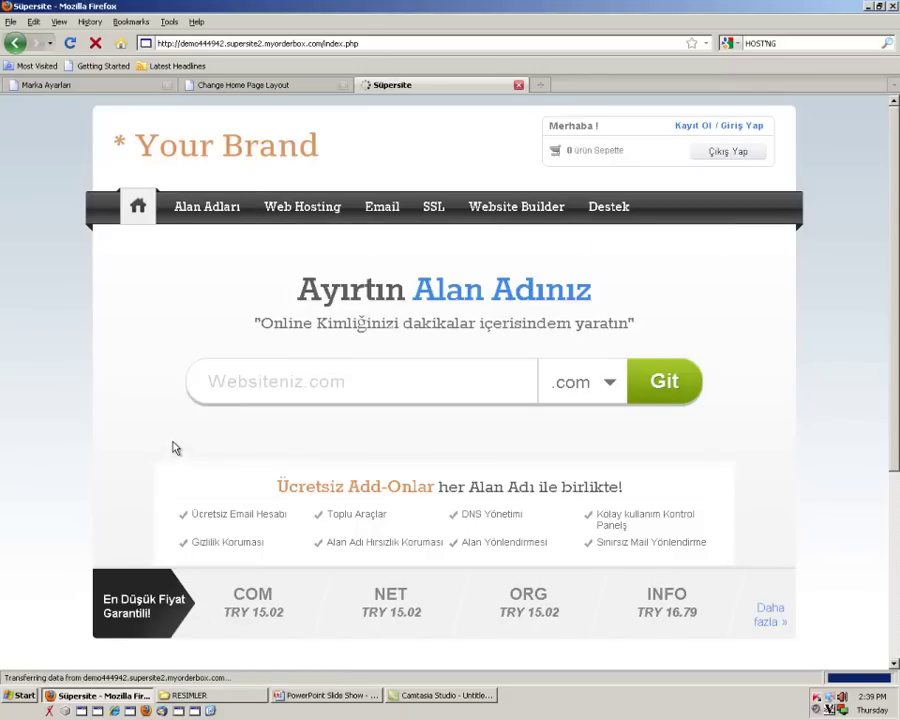
scroll(198, 468, down, 2)
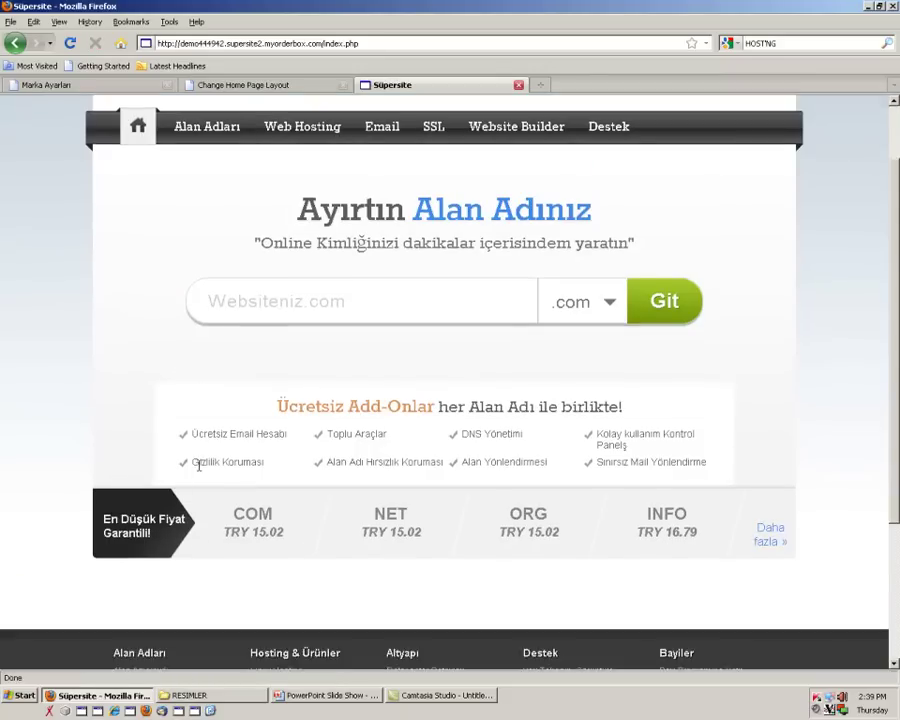
scroll(198, 465, down, 5)
scroll(200, 470, up, 7)
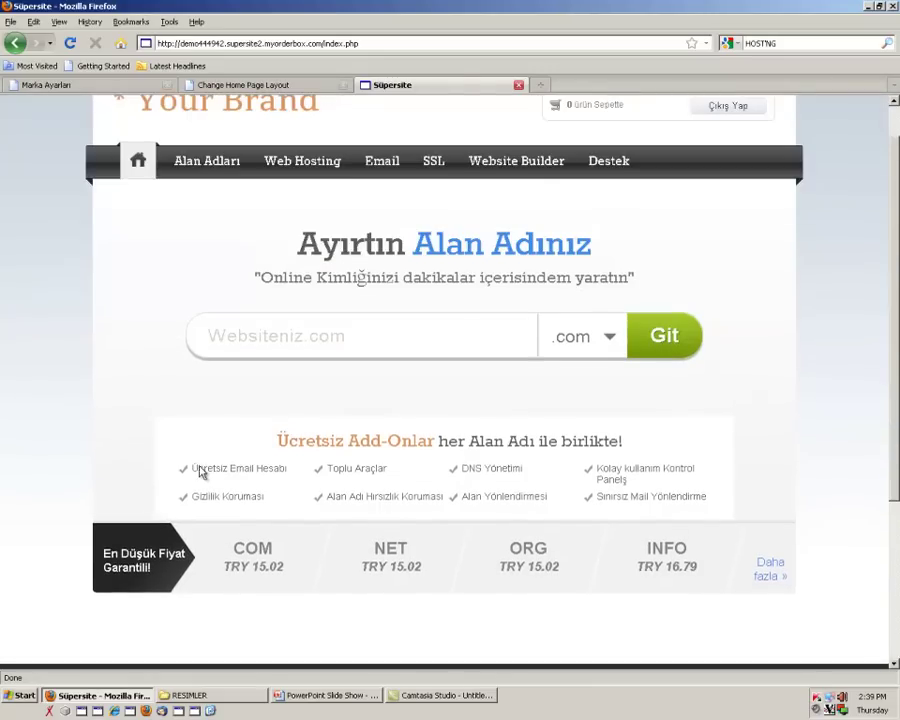
Change the home page layout to Hosting Focused and save it
click(270, 85)
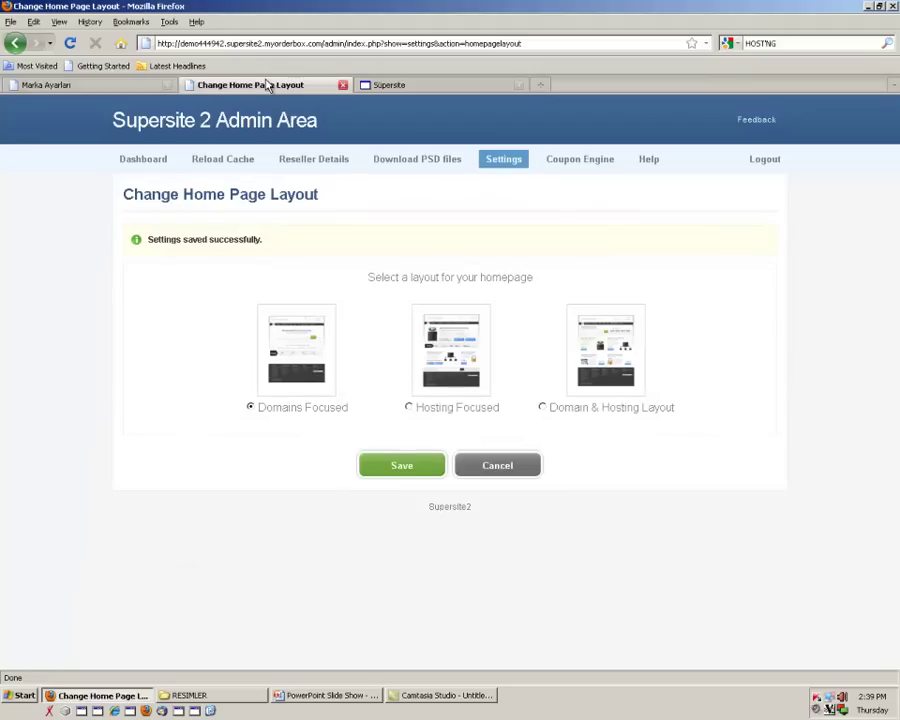
click(409, 407)
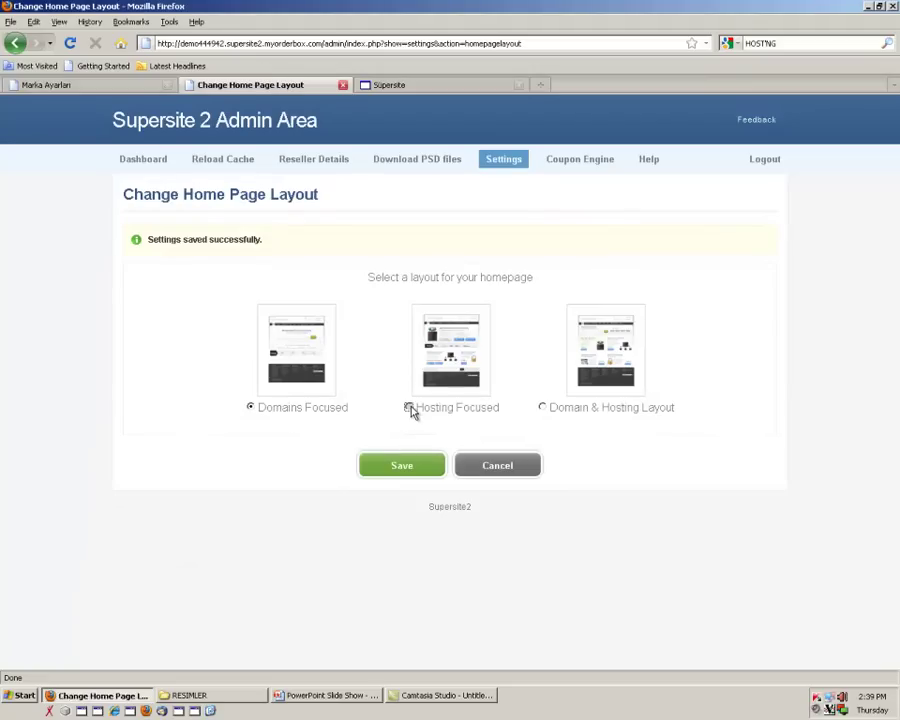
click(400, 466)
click(400, 86)
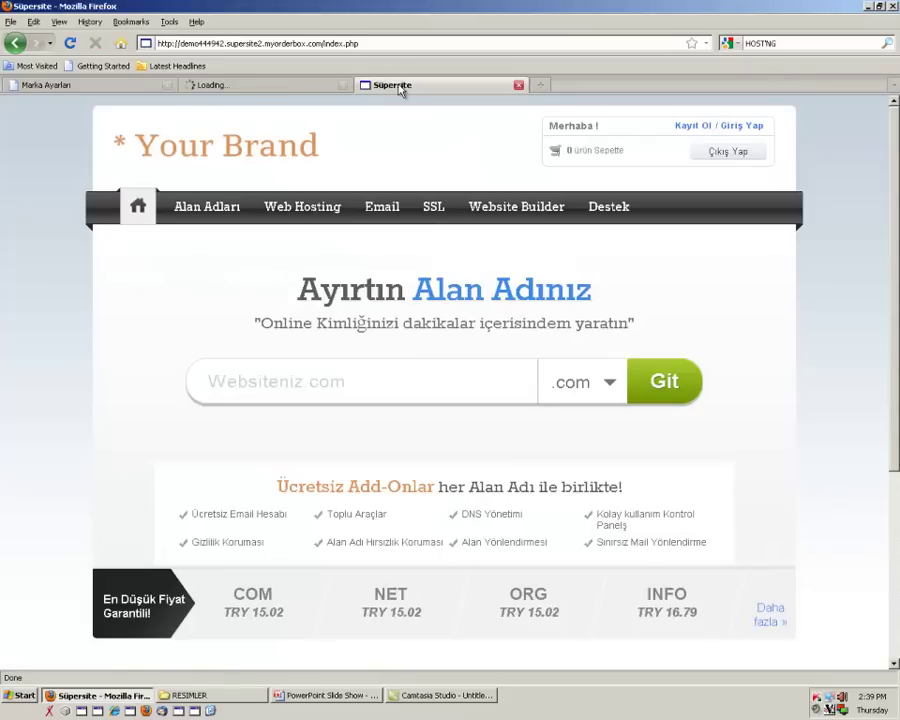
click(190, 86)
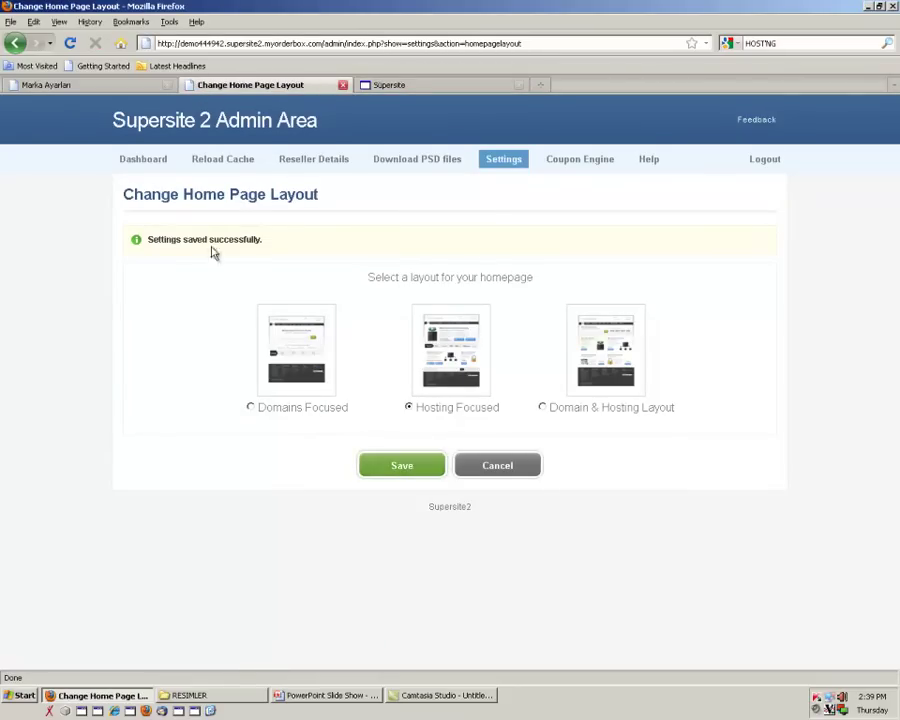
Reload the storefront home page to view the Hosting Focused layout
click(394, 86)
right_click(396, 88)
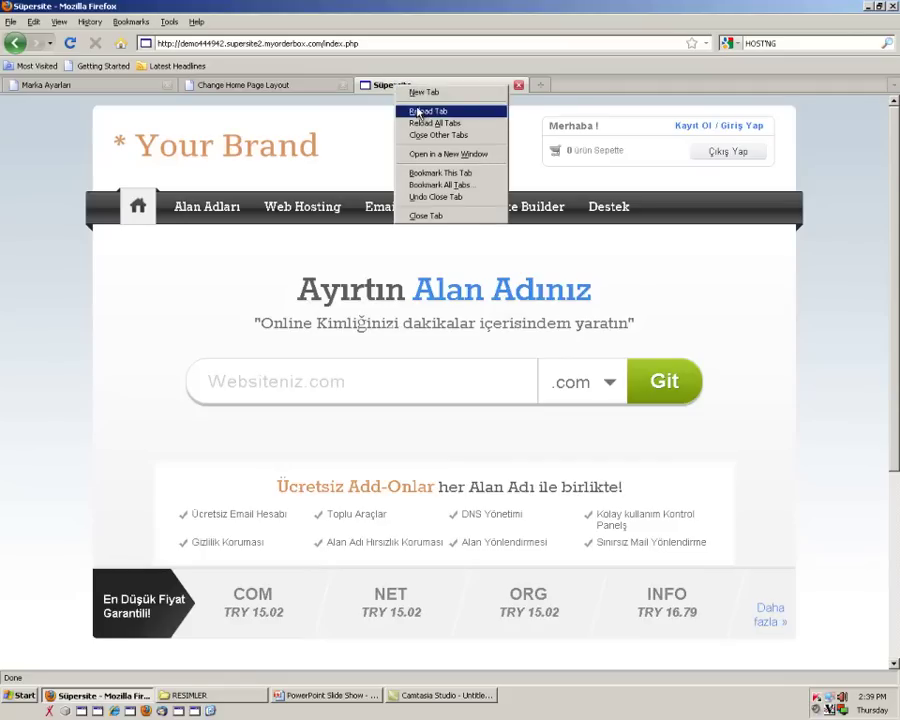
click(416, 111)
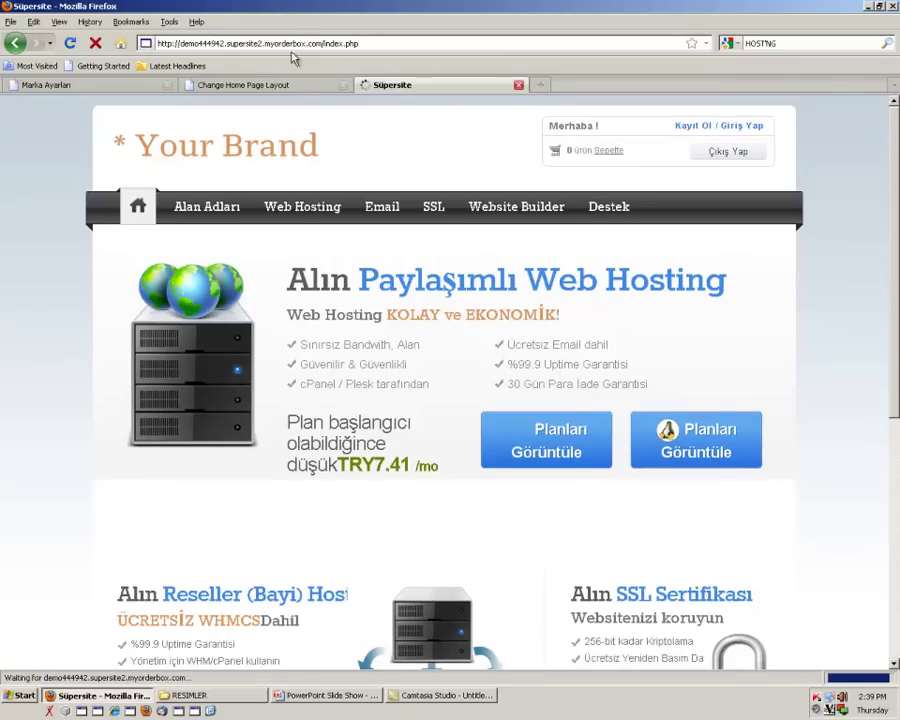
Set the home page layout to Domain & Hosting Layout and save it
click(284, 84)
click(542, 407)
click(404, 472)
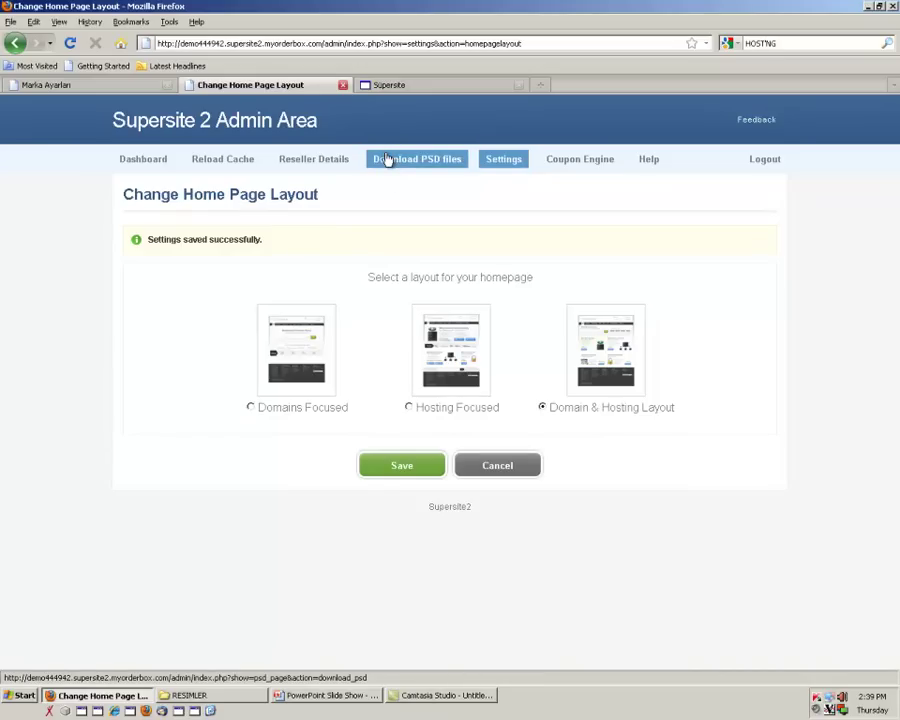
Reload the storefront home page to check the Domain & Hosting Layout
click(400, 86)
right_click(403, 87)
click(437, 113)
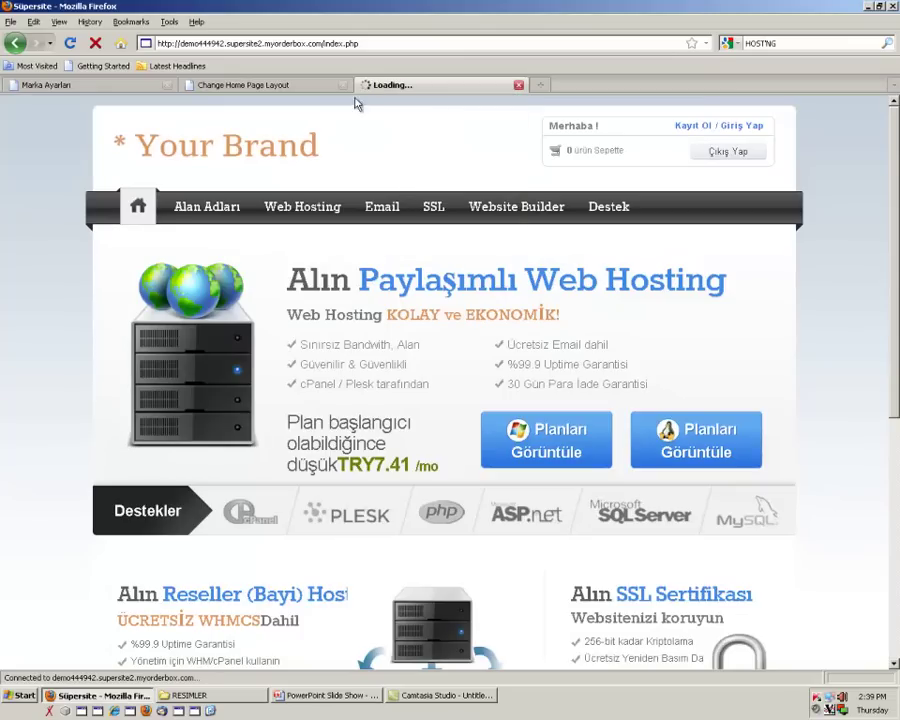
In the settings for TLD display on the Supersite homepage, replace info with bz and in with tel among the displayed TLDs
click(300, 85)
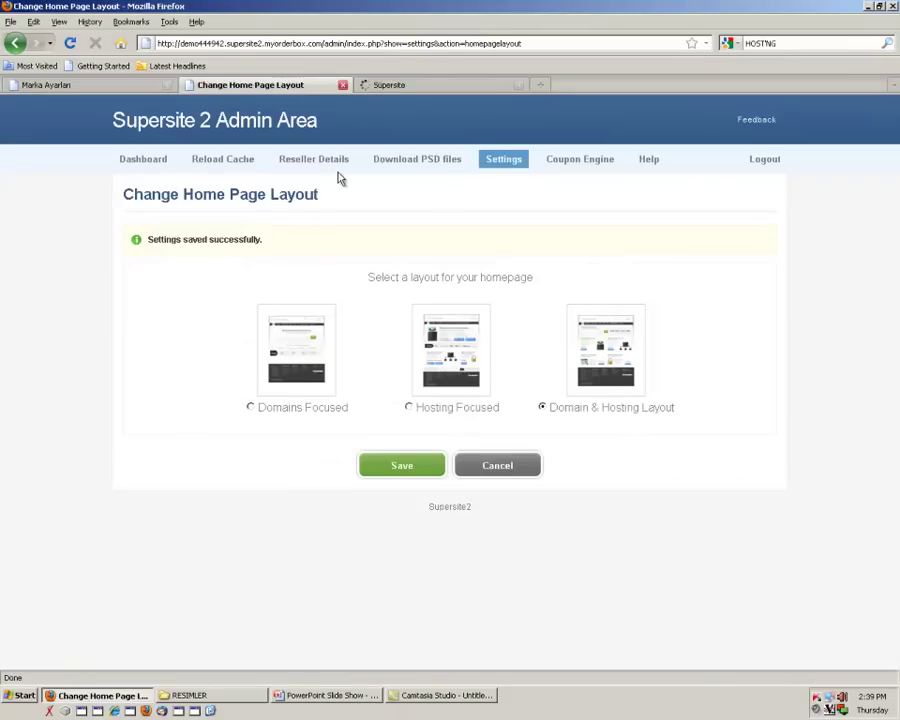
click(503, 163)
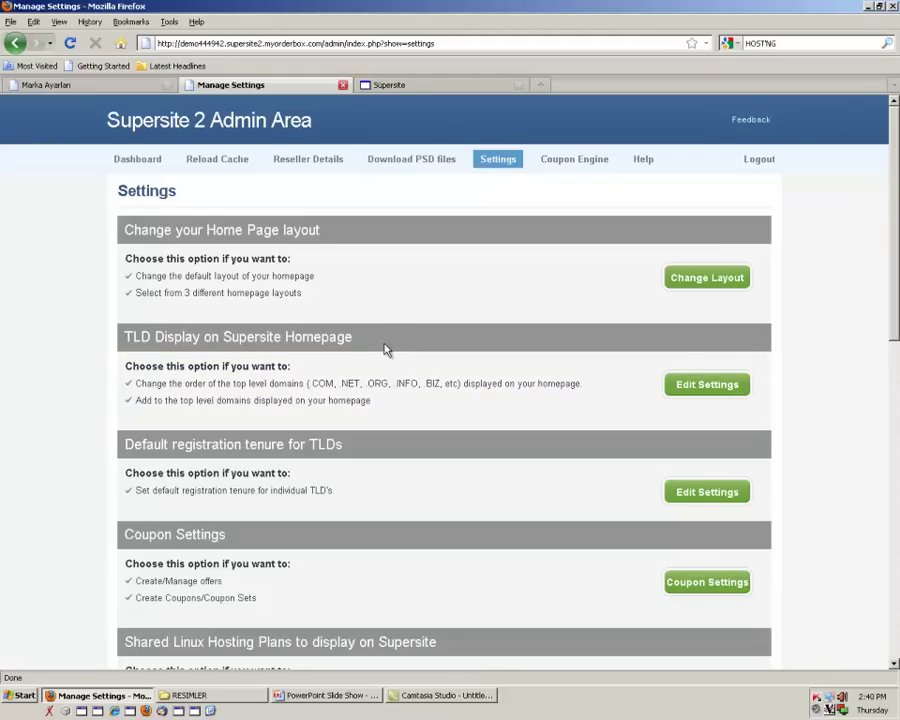
click(707, 385)
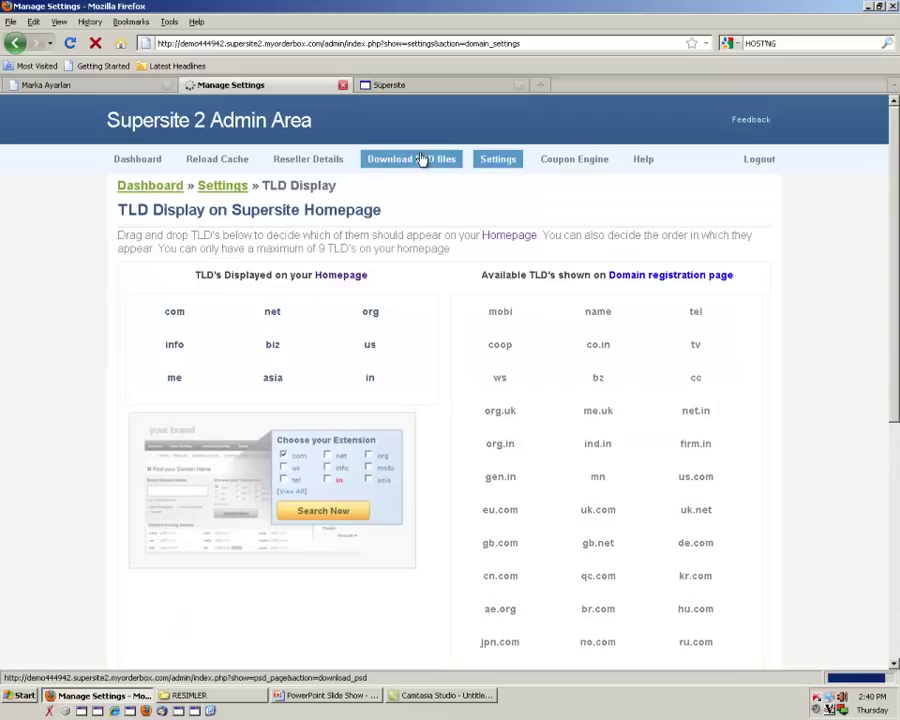
click(420, 159)
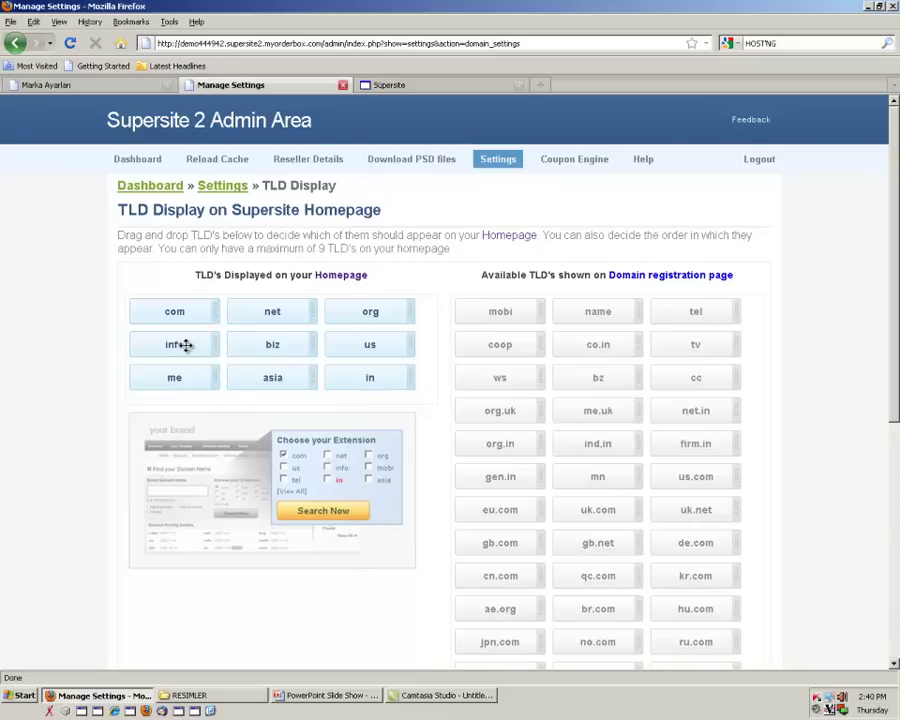
drag(185, 344, 580, 386)
drag(373, 372, 283, 363)
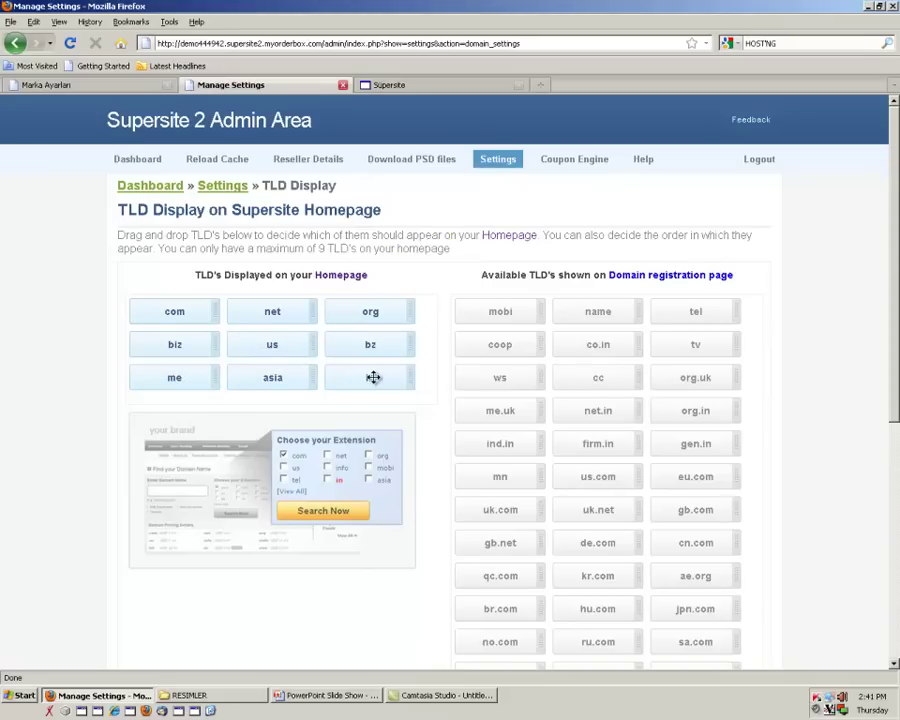
drag(373, 377, 700, 472)
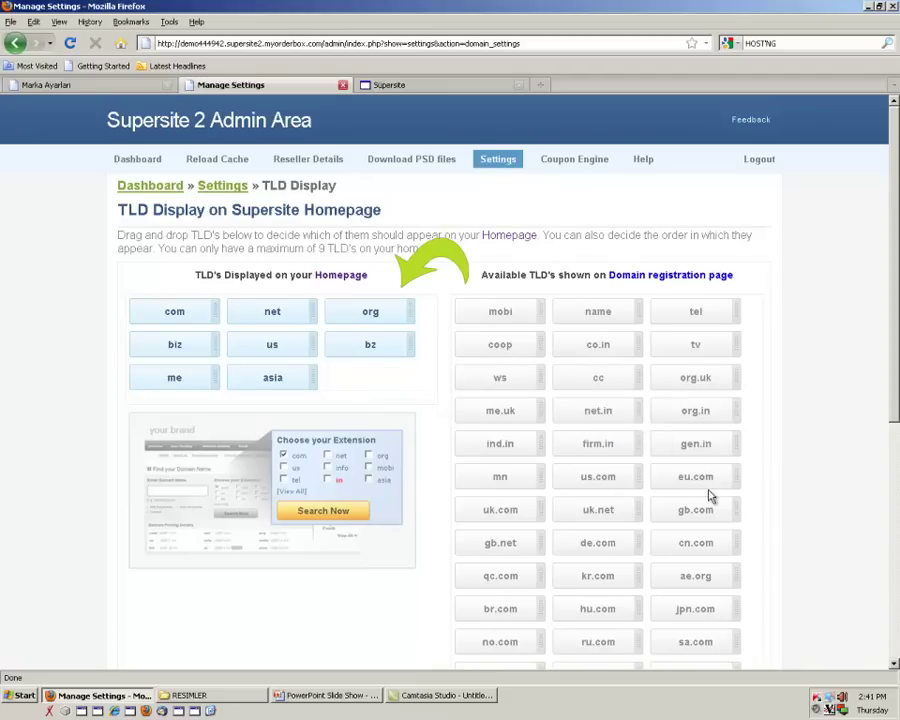
drag(695, 313, 375, 378)
Review the arrangement of the homepage and available TLDs, and save the TLD display settings
scroll(350, 455, down, 5)
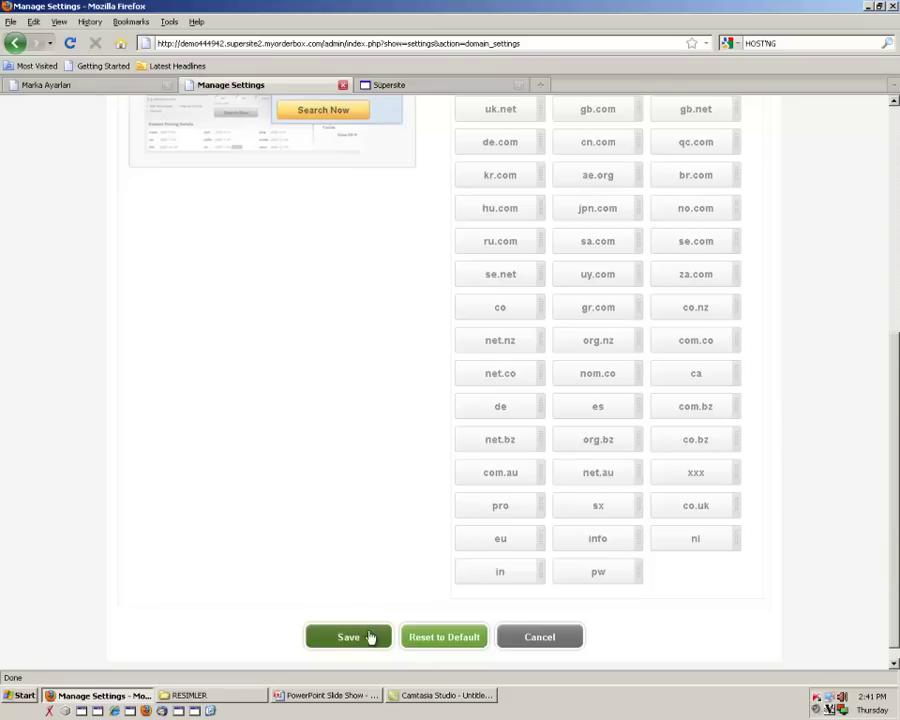
scroll(367, 464, up, 3)
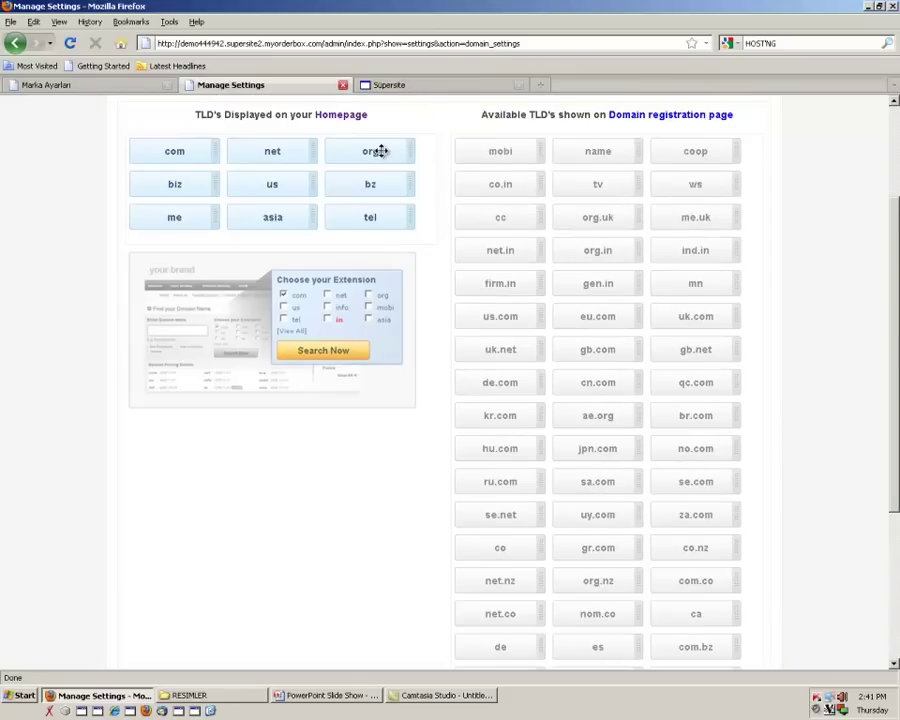
scroll(400, 470, down, 3)
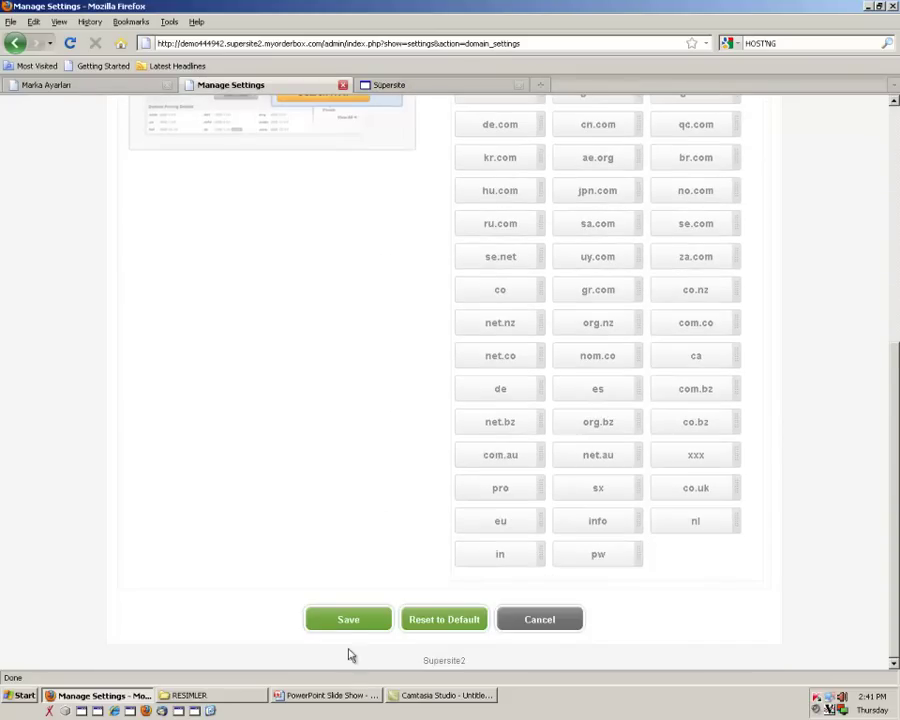
scroll(348, 560, up, 4)
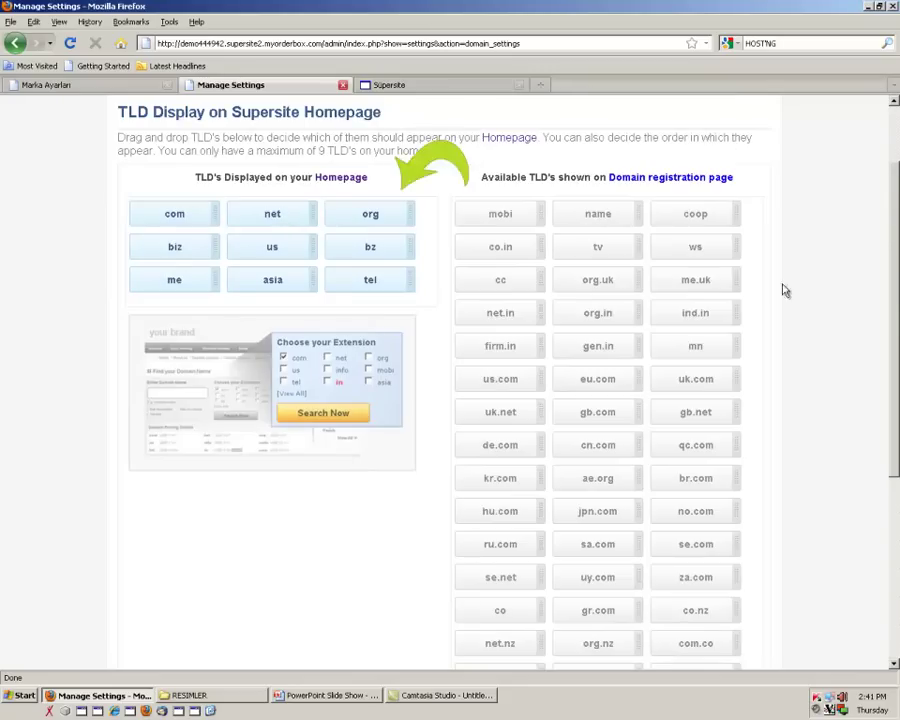
scroll(373, 420, down, 4)
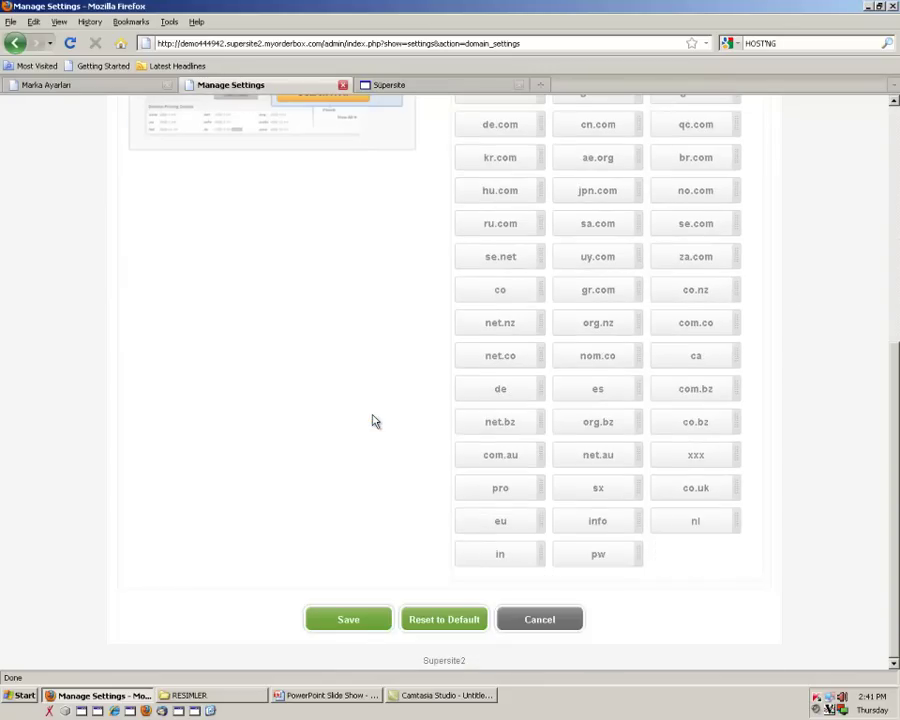
click(349, 622)
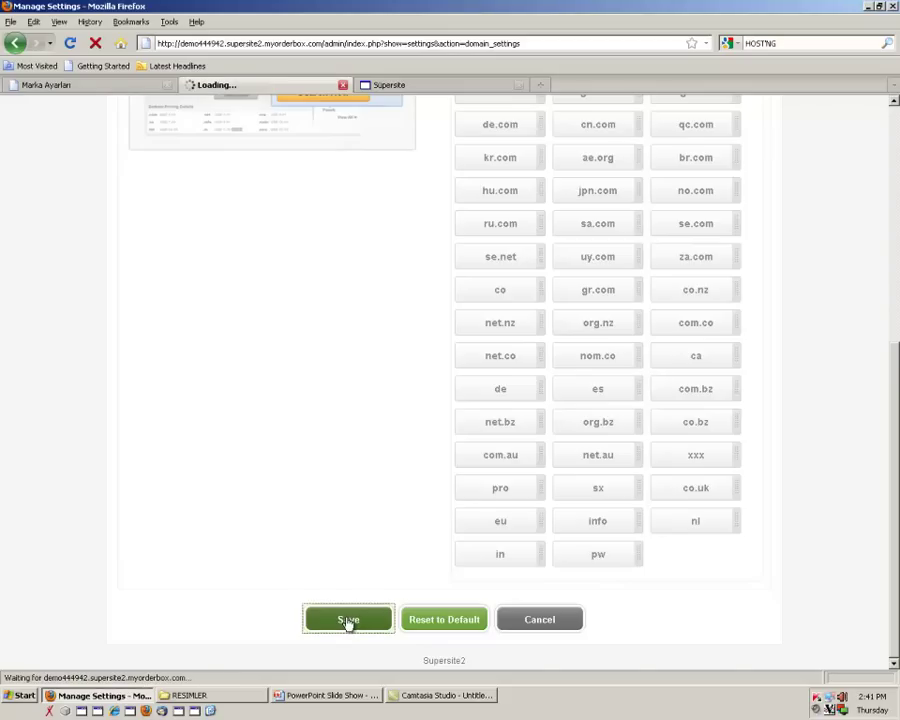
Reload the storefront, open the domain registration page, and expand the extension list to examine all available TLDs
click(380, 88)
right_click(392, 88)
click(415, 115)
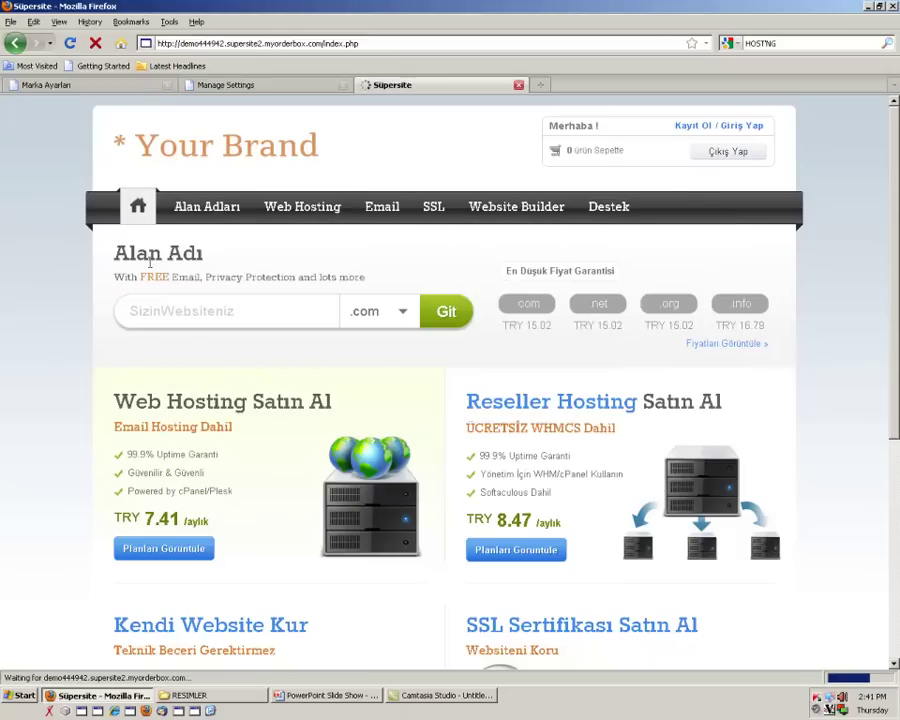
mouse_move(185, 216)
click(211, 314)
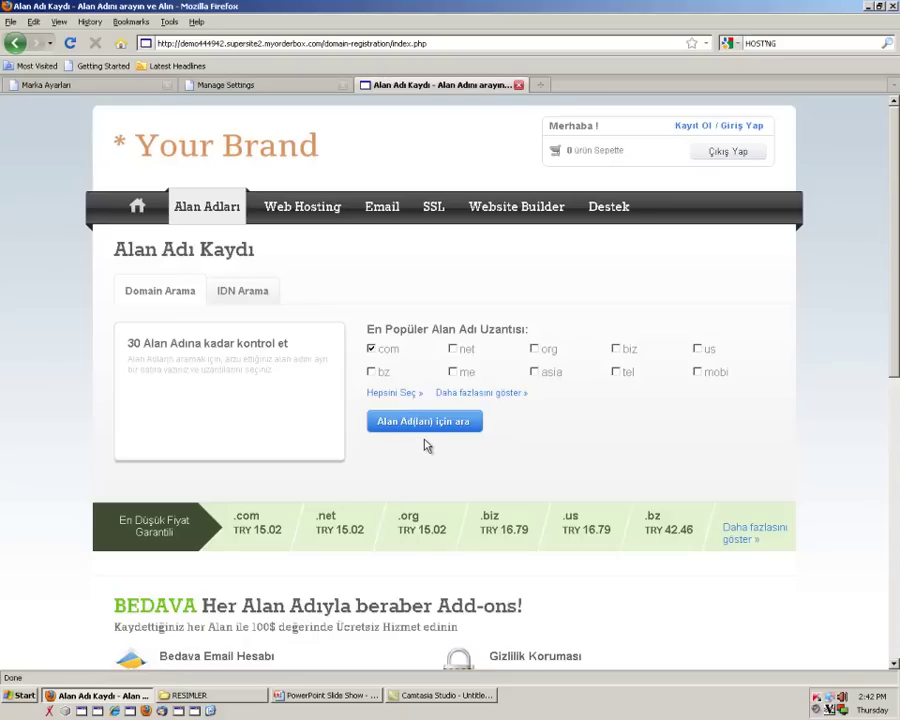
click(446, 393)
scroll(488, 555, down, 5)
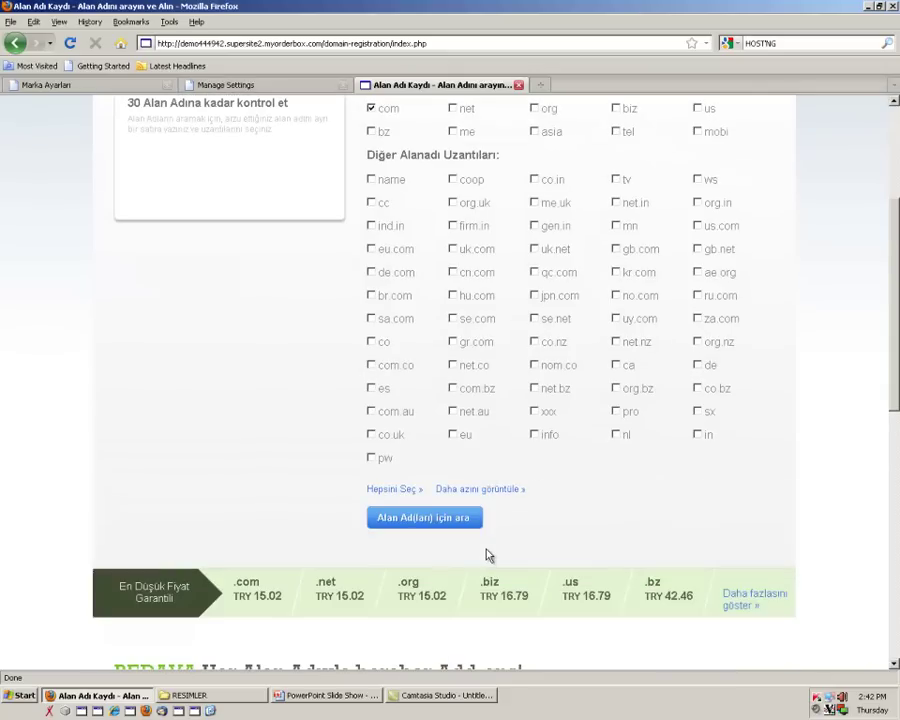
Return to the Supersite 2 admin settings and open the default registration tenure settings for TLDs
scroll(488, 555, up, 5)
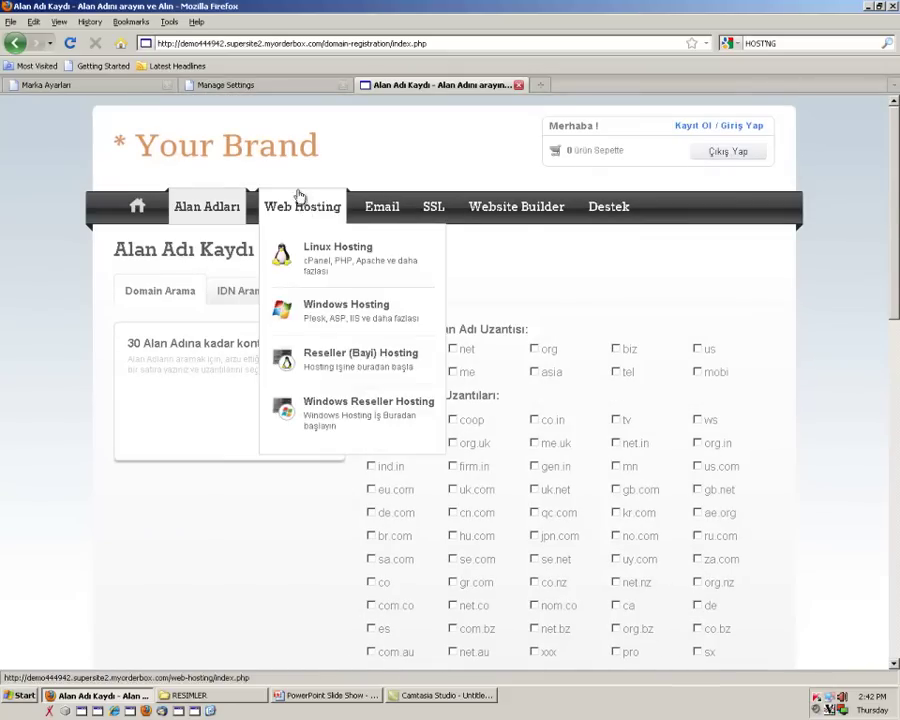
click(250, 86)
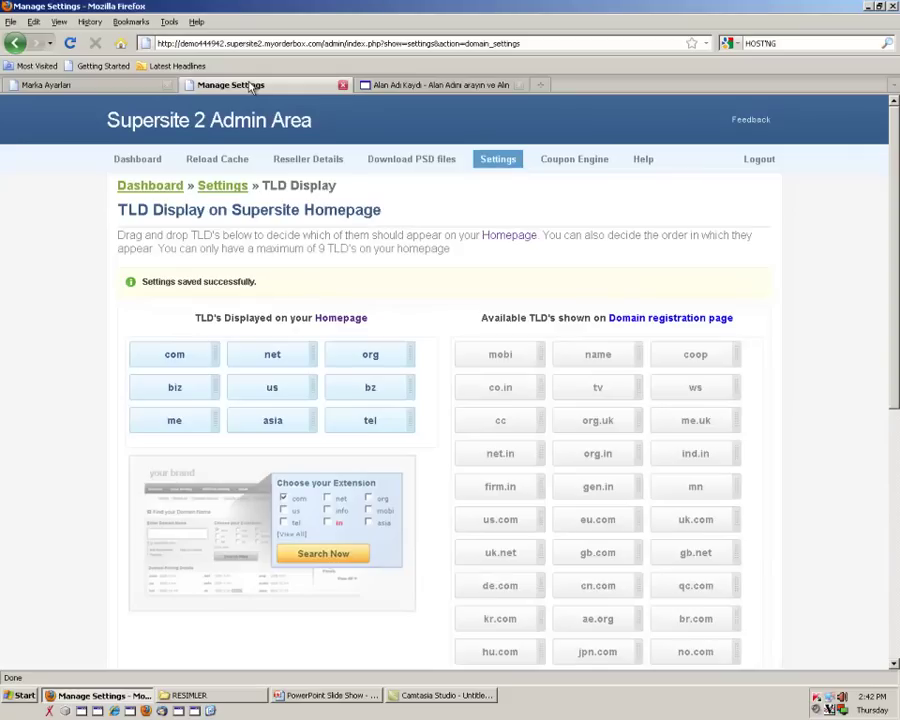
click(512, 160)
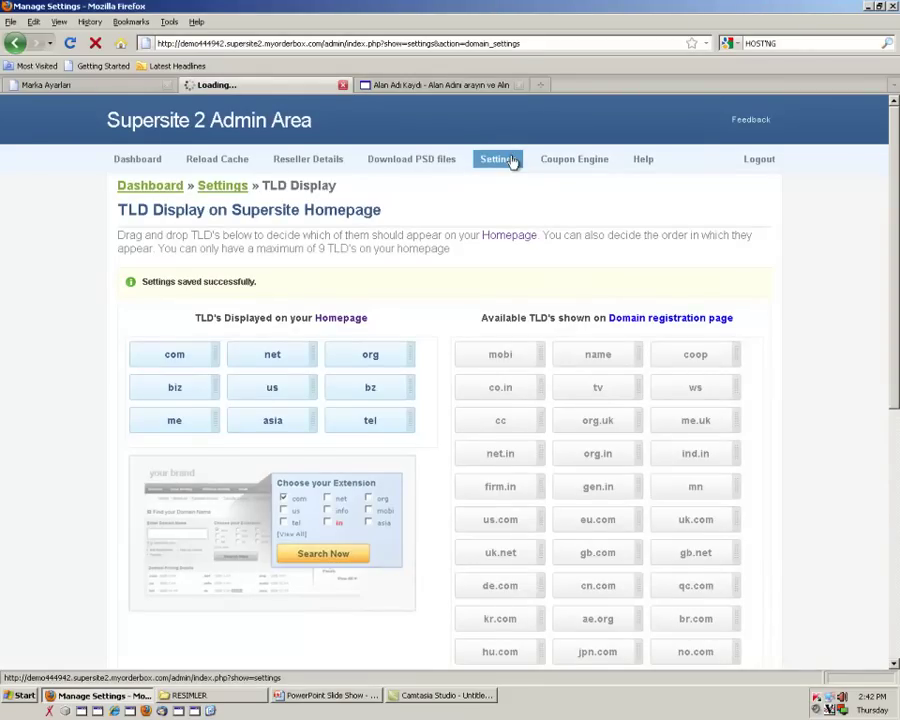
scroll(435, 387, down, 2)
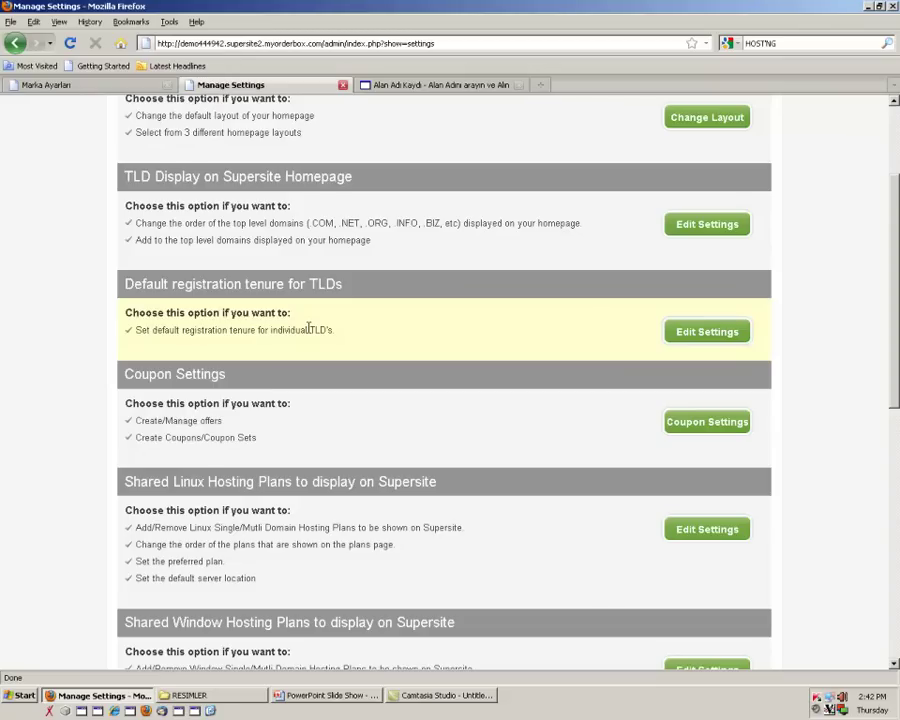
click(722, 338)
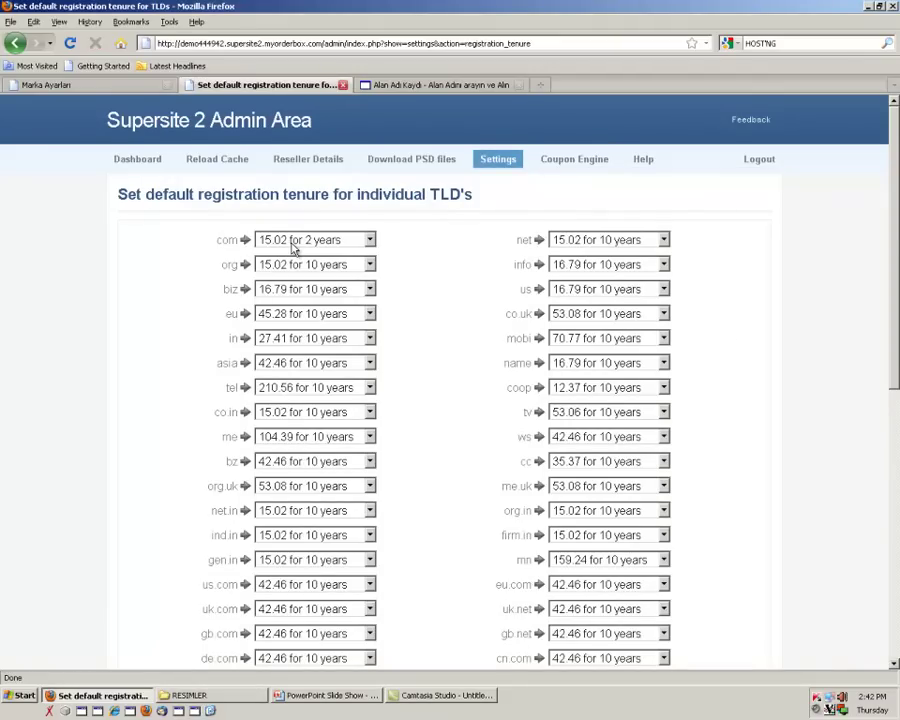
Set the default registration tenure for the com TLD to 15.02 for 5 years
click(293, 244)
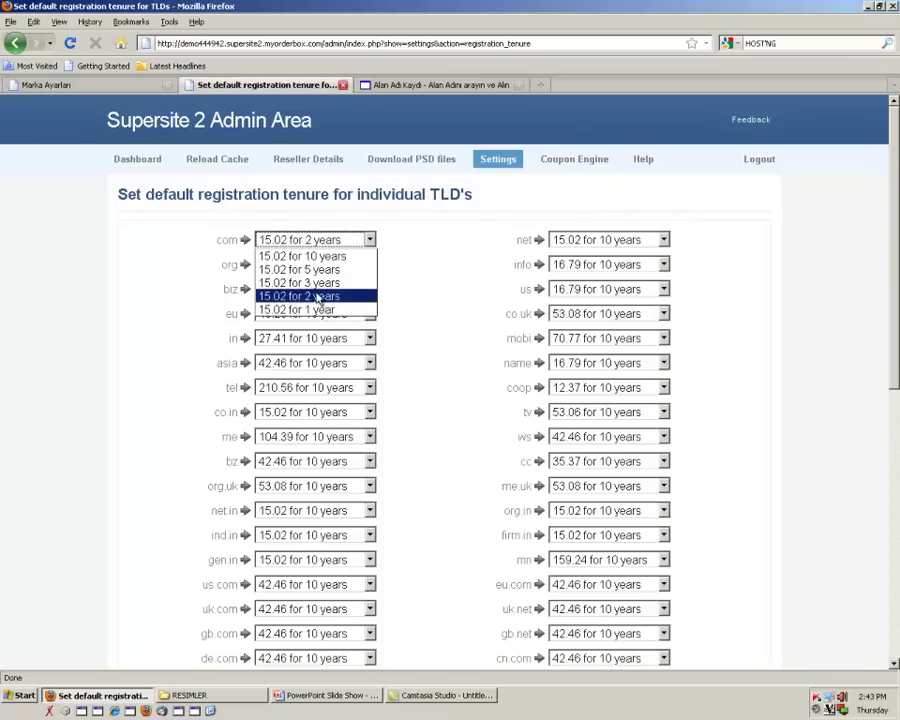
click(301, 284)
click(300, 239)
click(300, 266)
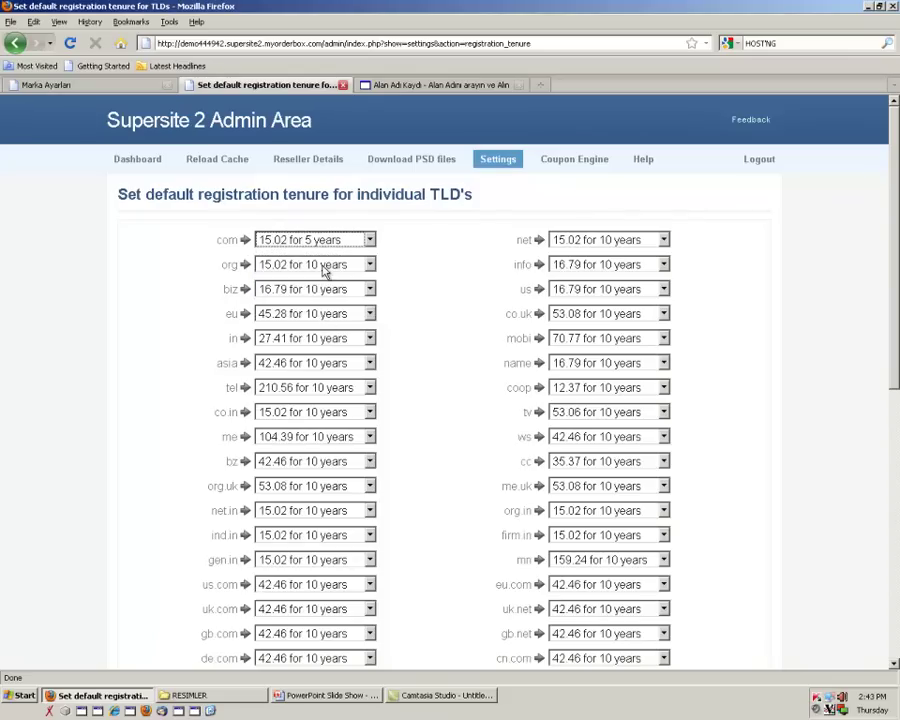
Look up the Ürünler ve Fiyatları Yönet entry in the reseller control panel, and return to the TLD tenure settings
click(300, 239)
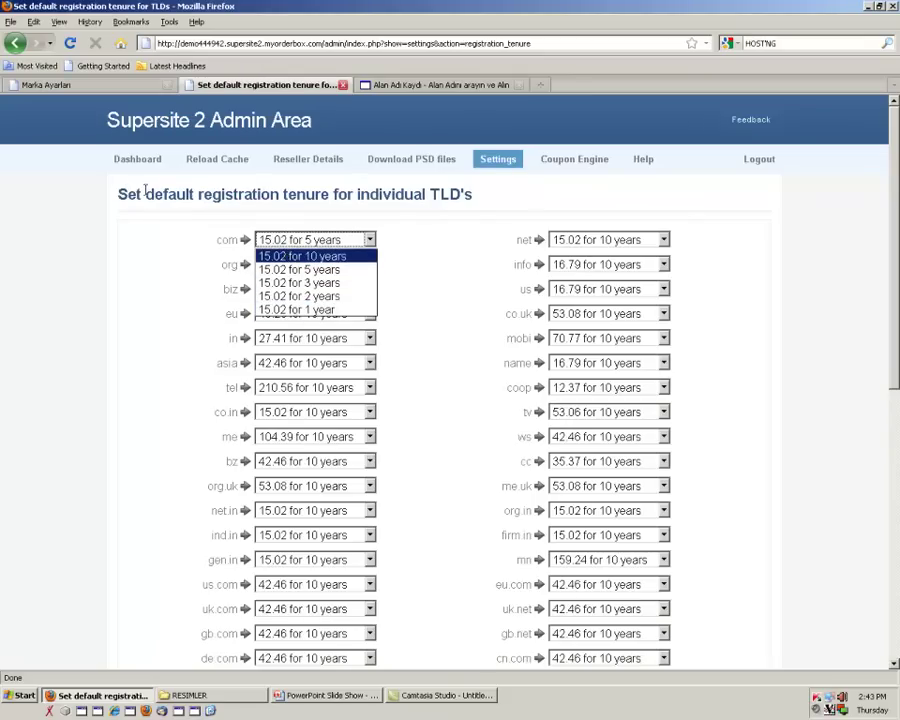
click(113, 93)
click(113, 86)
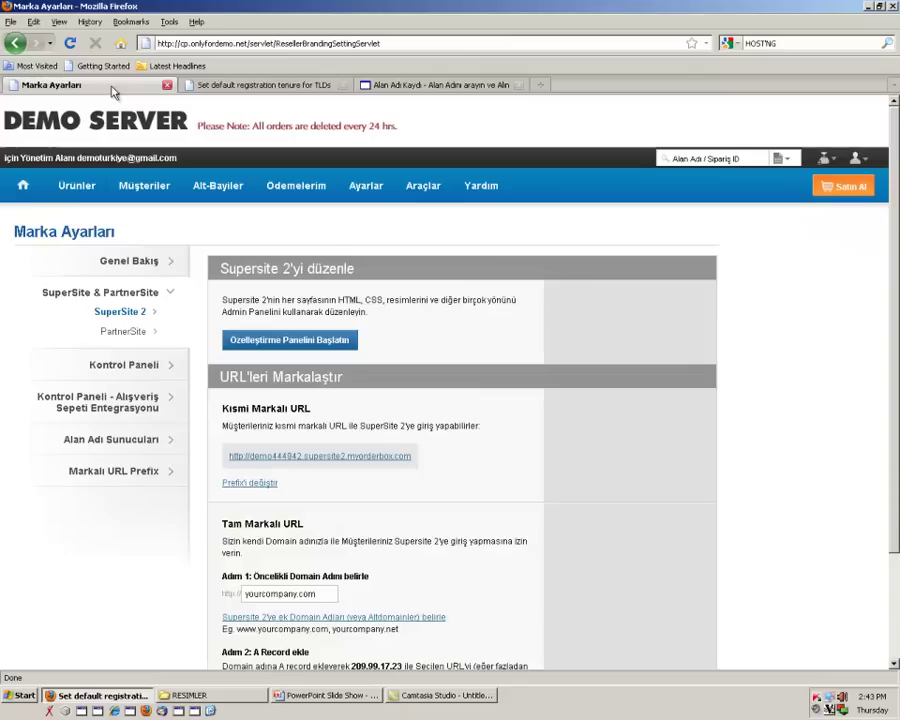
mouse_move(408, 190)
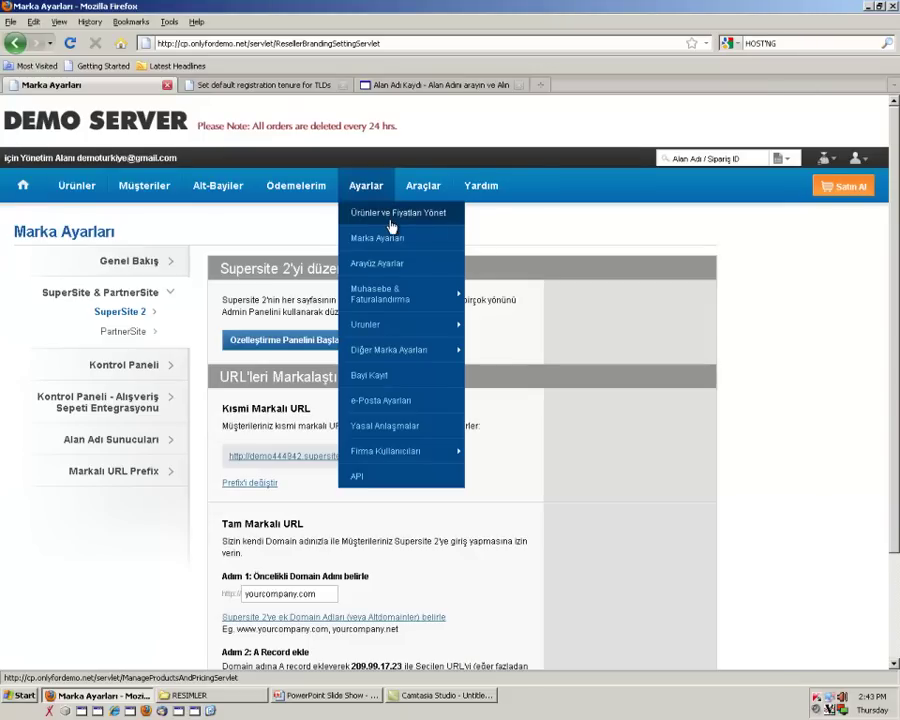
click(320, 86)
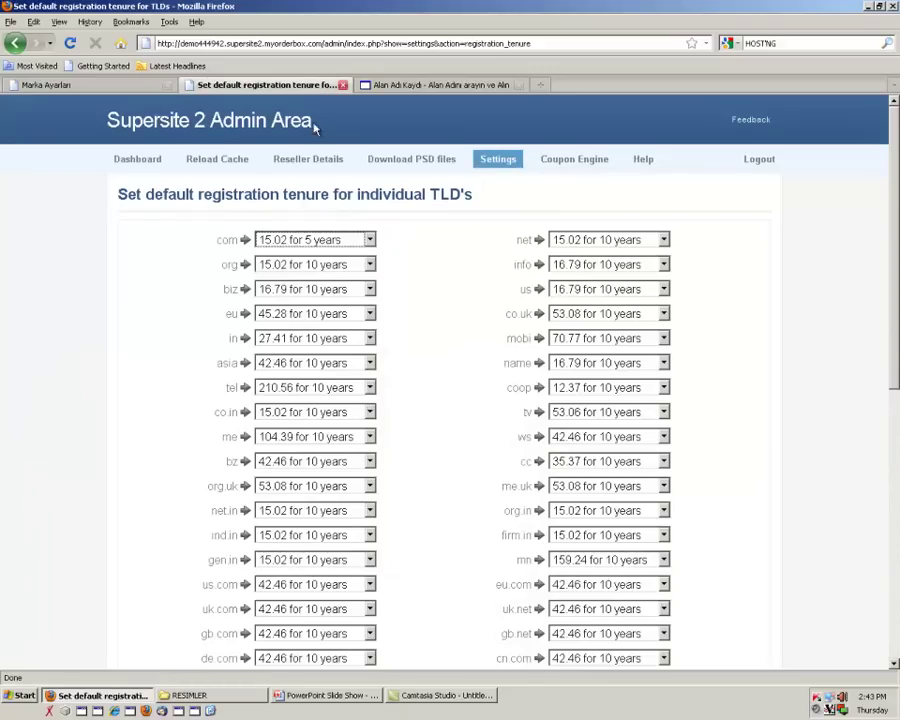
Set the default registration tenure for the com TLD to 15.02 for 3 years and save the settings
click(316, 241)
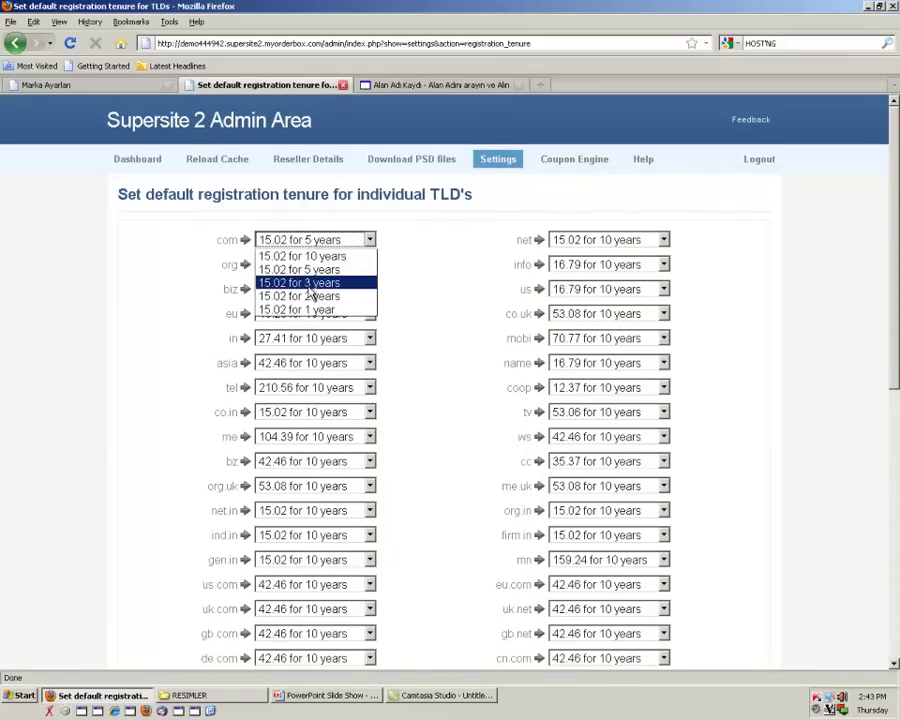
click(313, 284)
scroll(476, 505, down, 10)
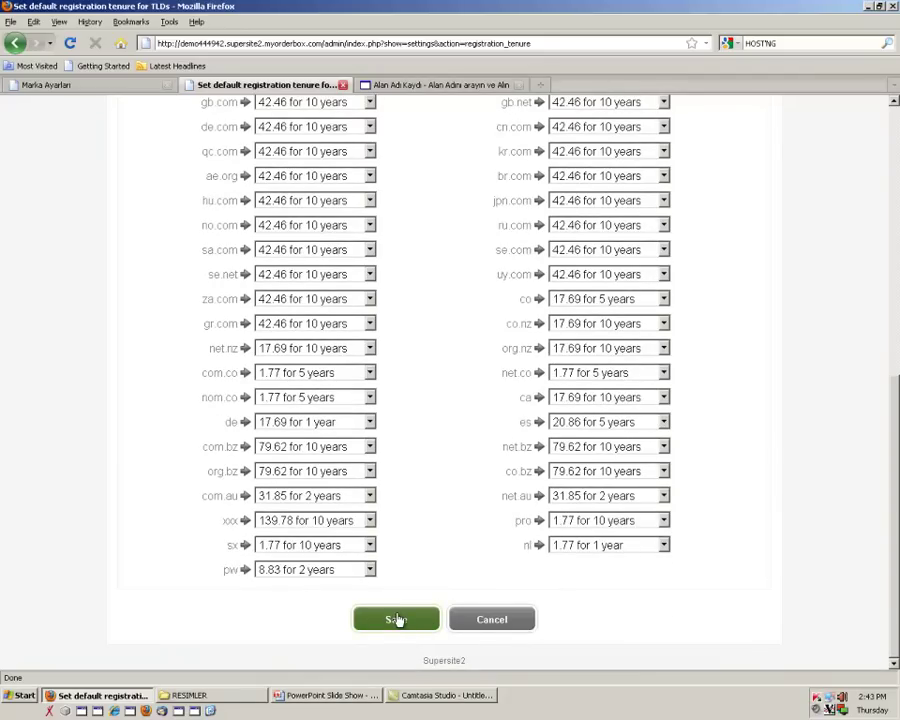
click(397, 620)
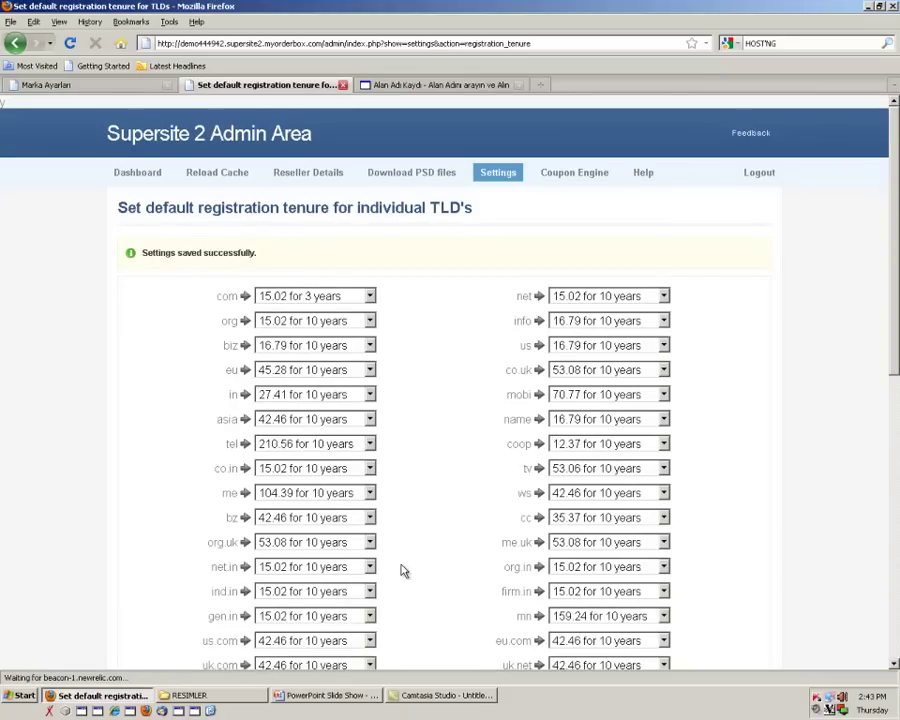
Reload the domain registration page of the storefront
click(408, 88)
right_click(408, 90)
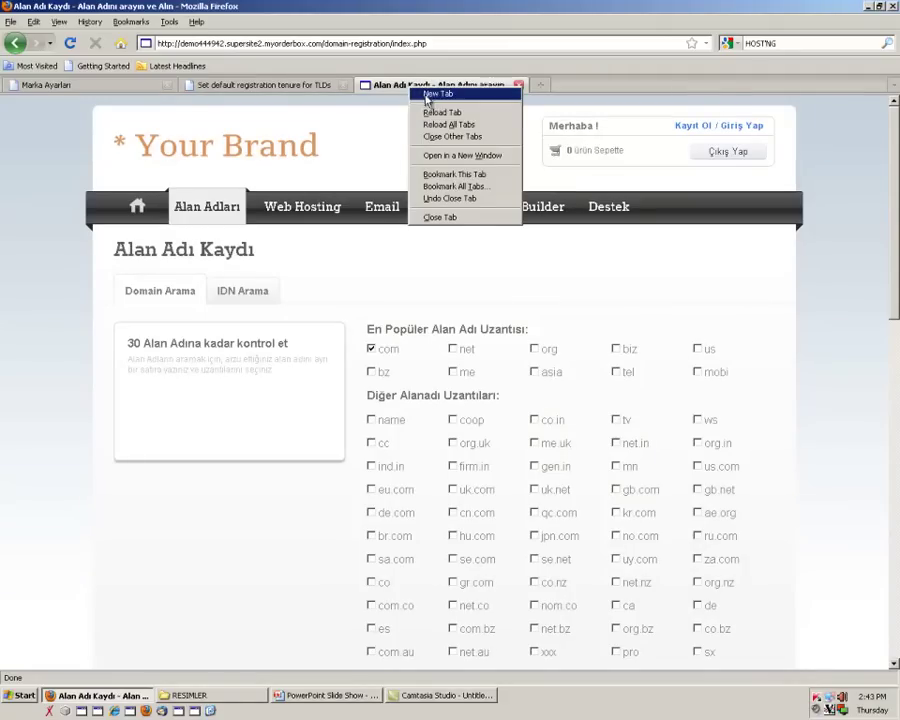
click(432, 111)
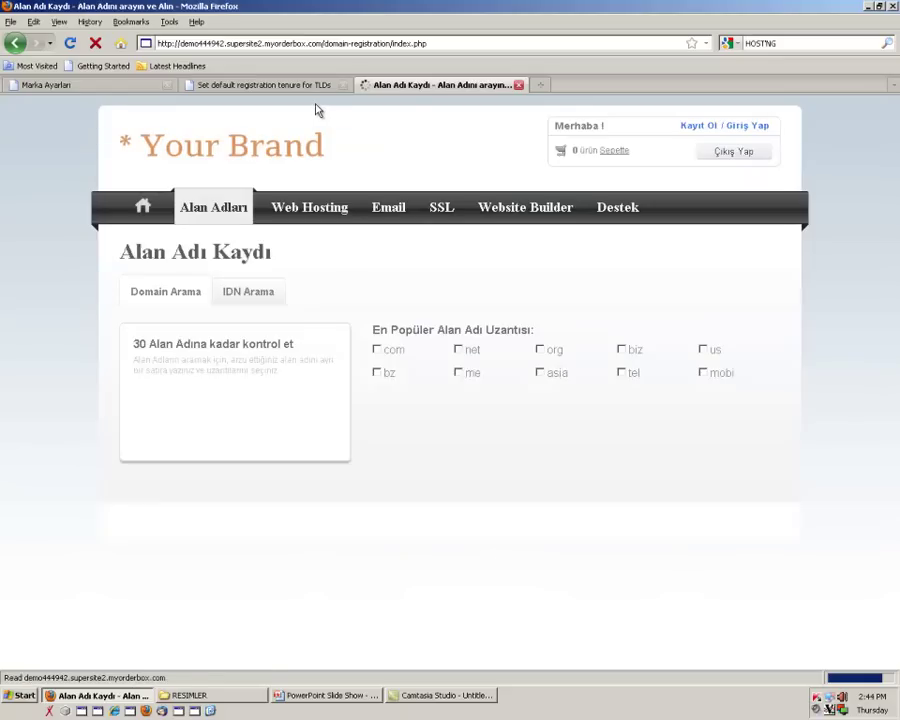
mouse_move(302, 206)
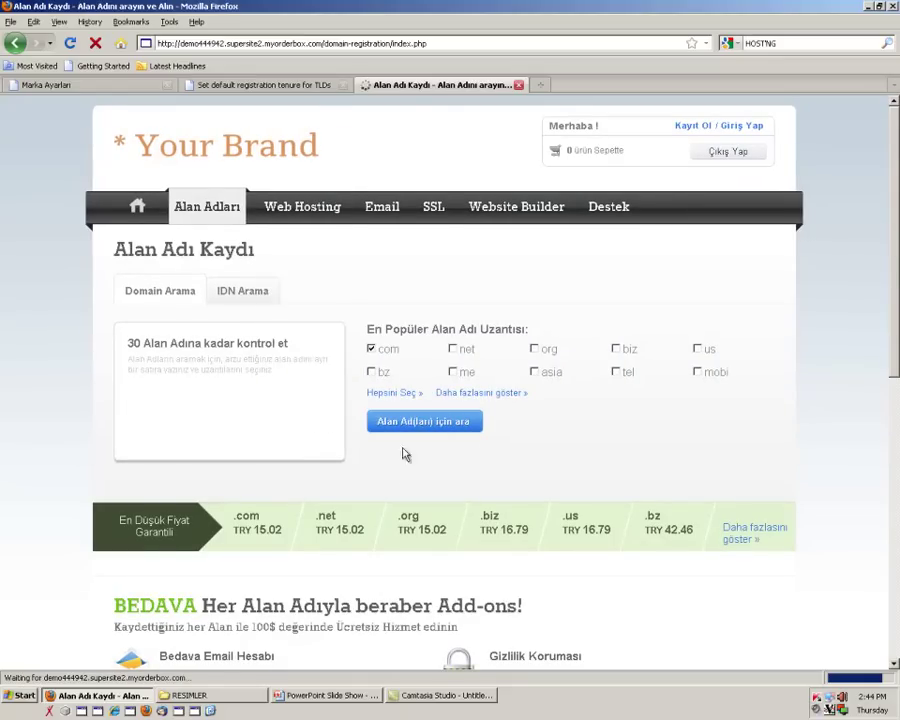
Search for the domain aaaaaaqwdesds with the com extension and check the registration periods offered for the com result
click(202, 345)
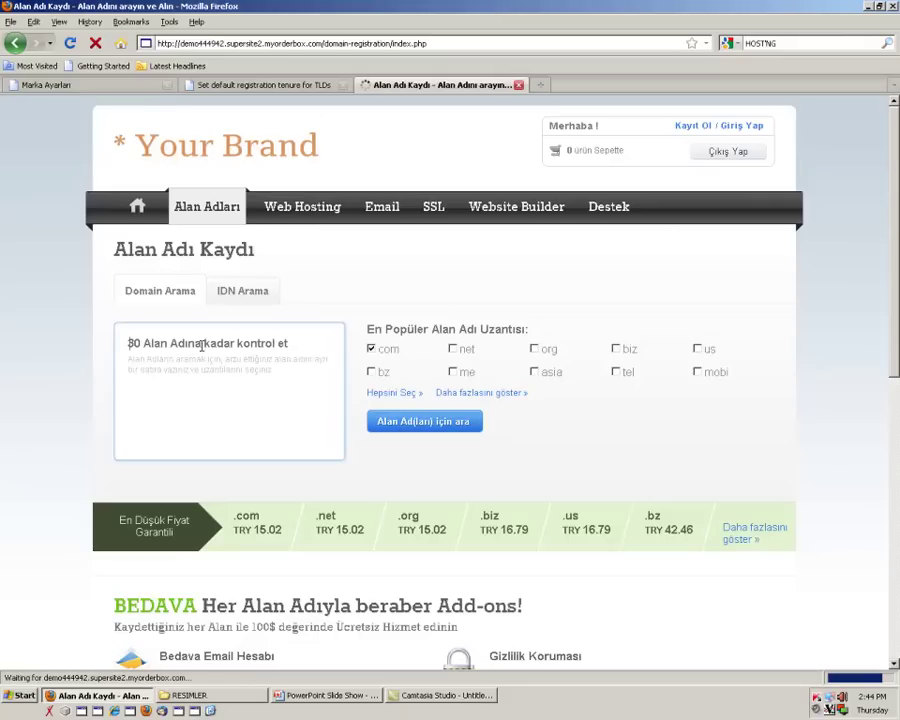
text(aaaaaa)
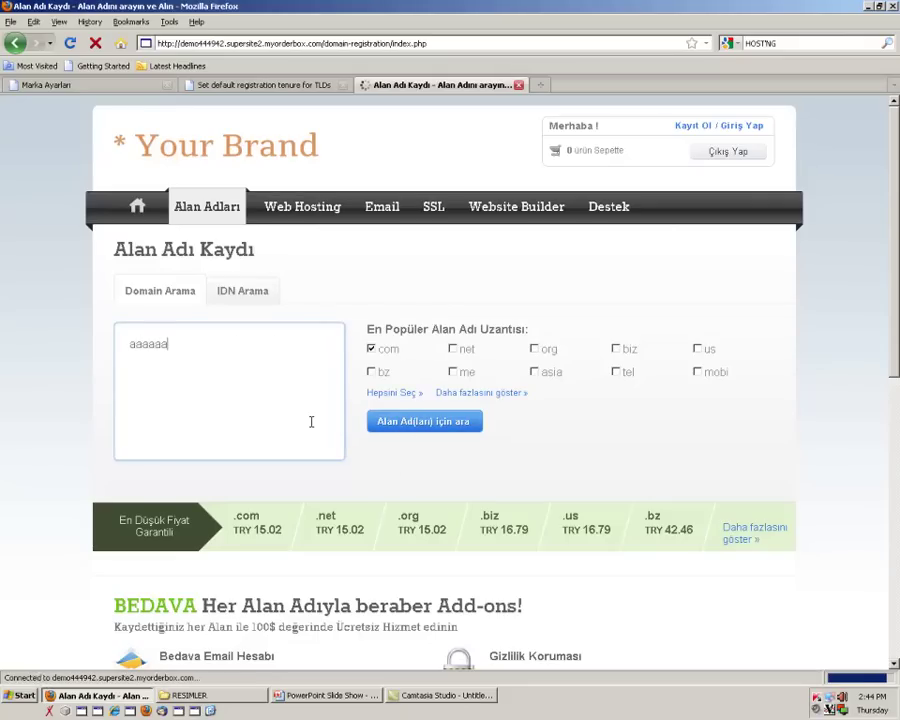
text(qwdesds)
click(441, 423)
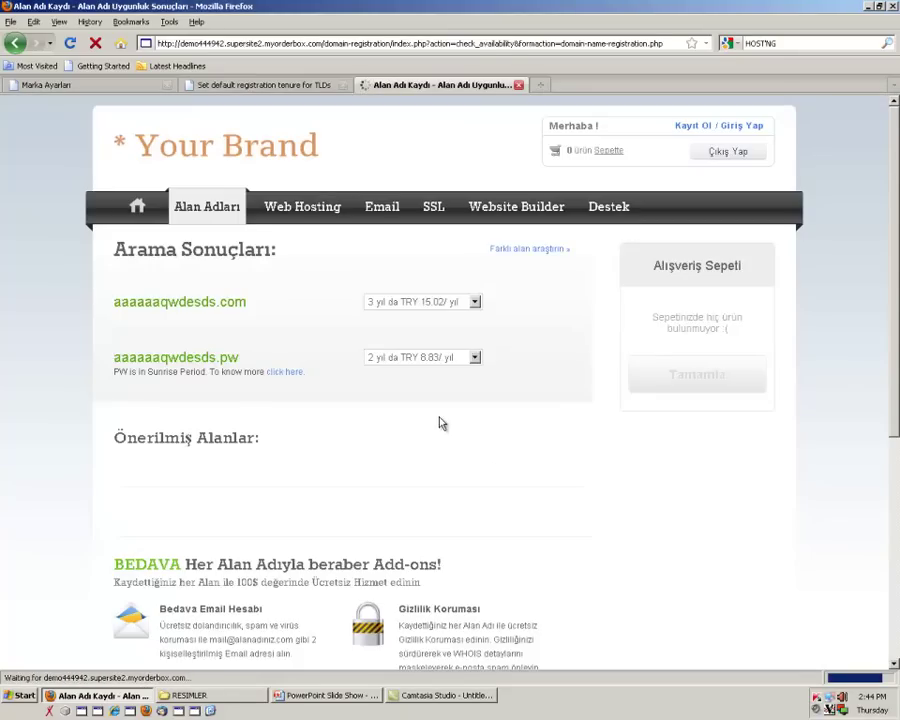
click(372, 304)
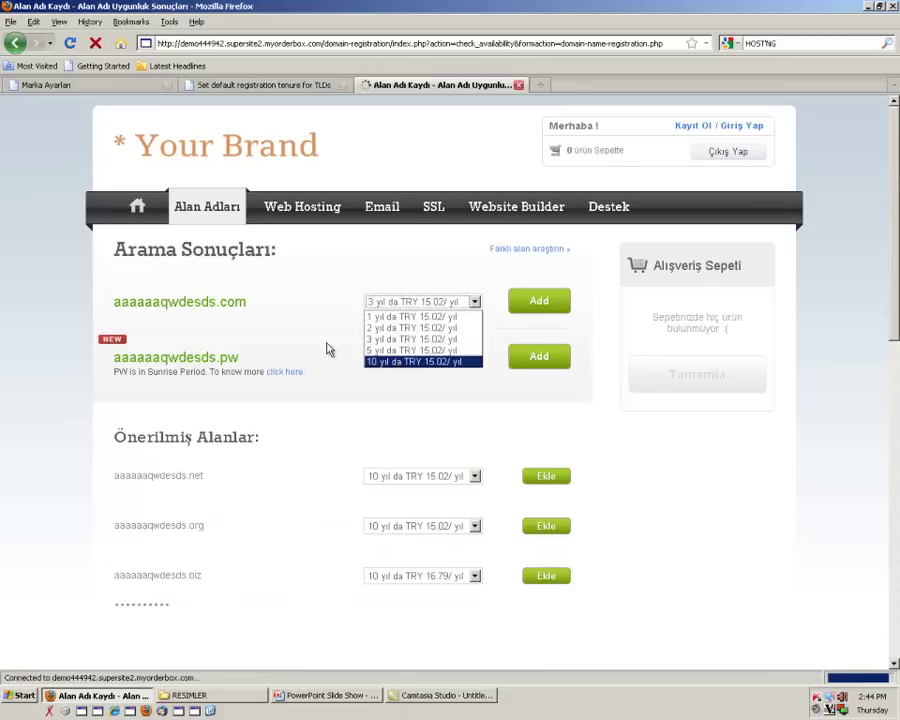
click(310, 314)
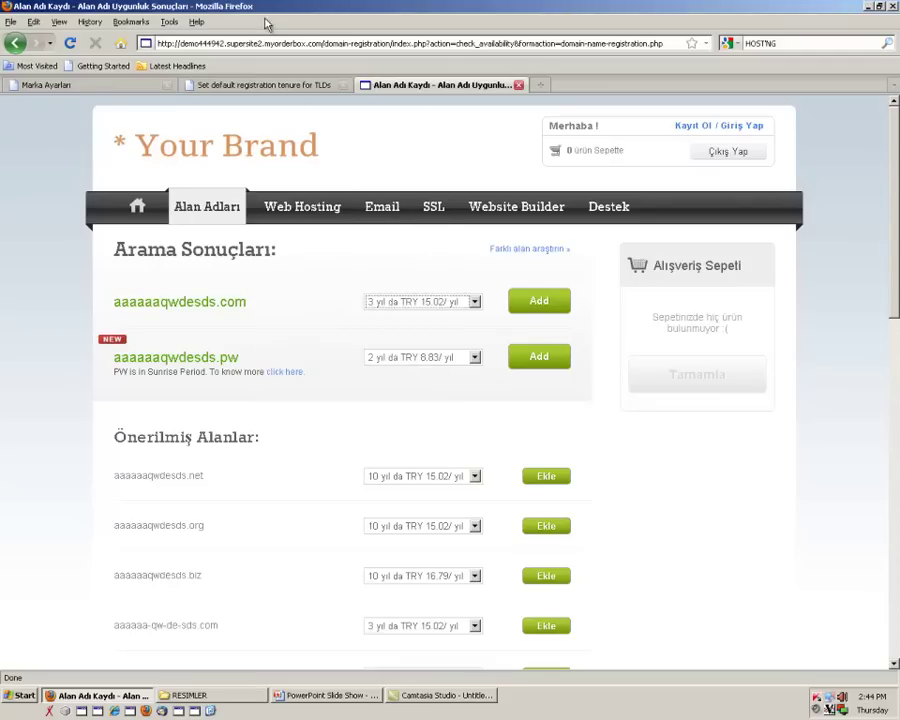
Return to the Supersite 2 admin settings and open the coupon settings
click(258, 86)
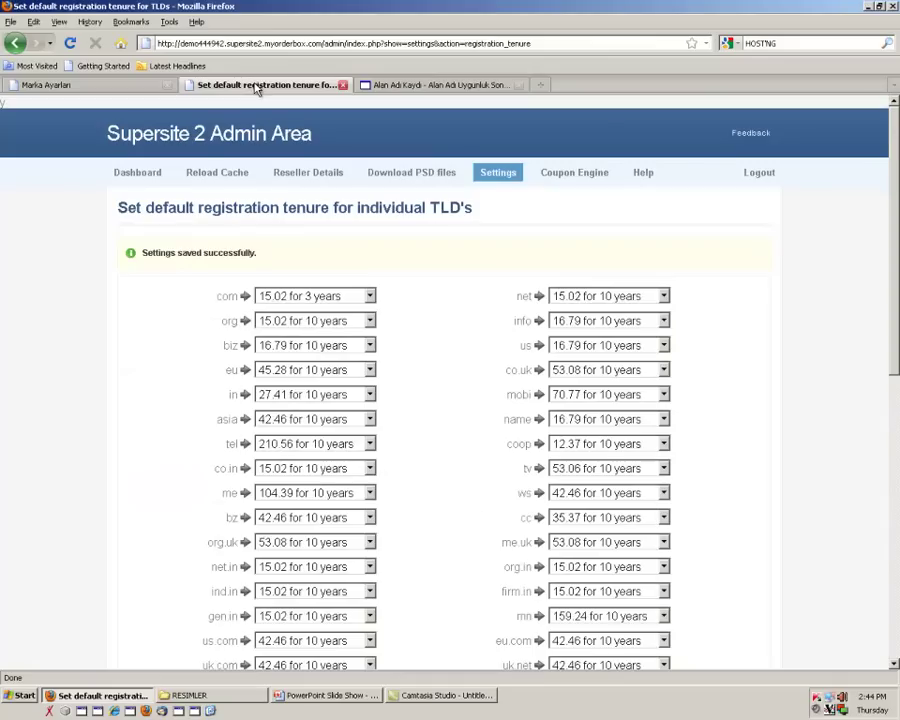
click(498, 174)
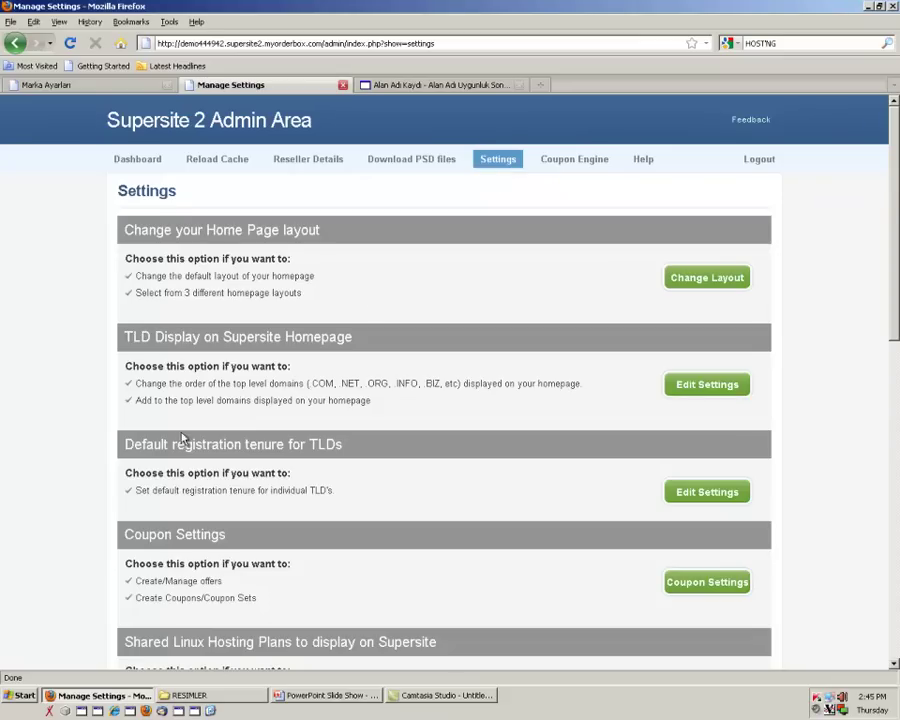
scroll(52, 434, down, 3)
scroll(52, 436, up, 2)
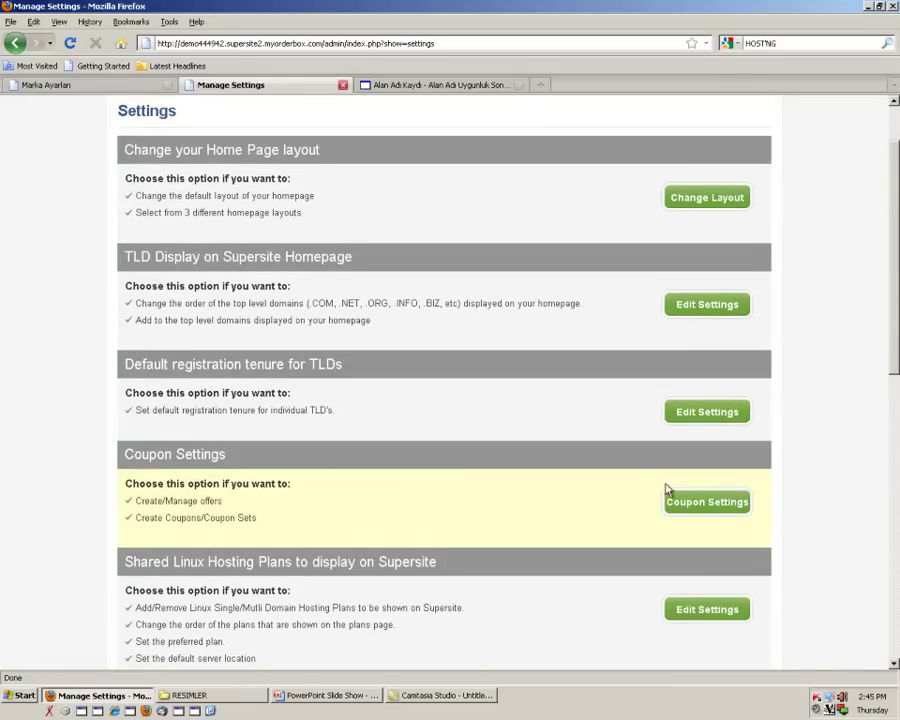
click(707, 502)
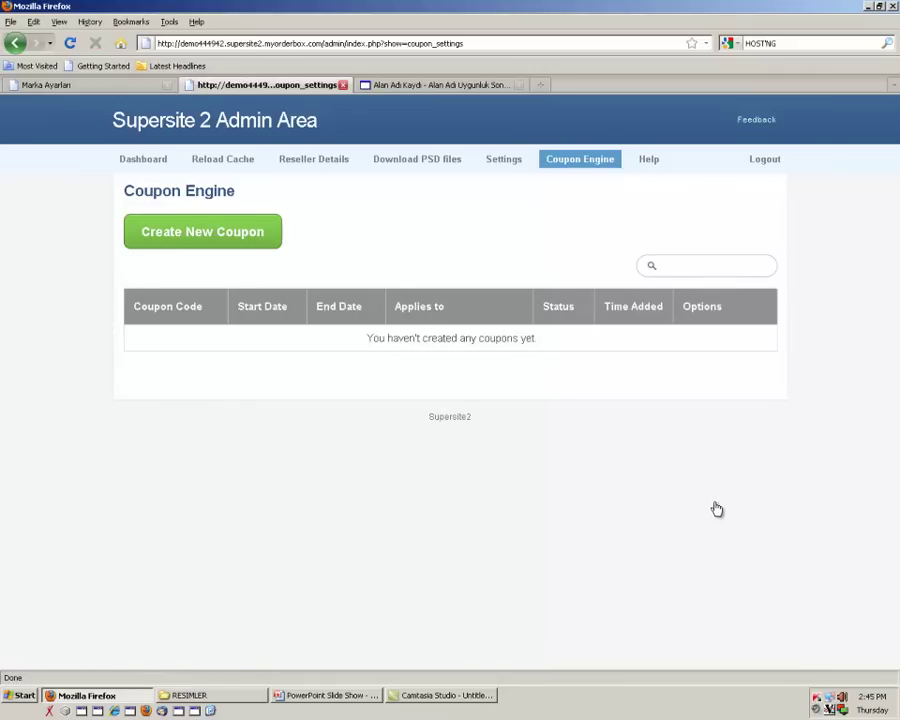
Start a new coupon with the code ABC and the description ".Com Alanadi alana % 20 indirim"
click(212, 240)
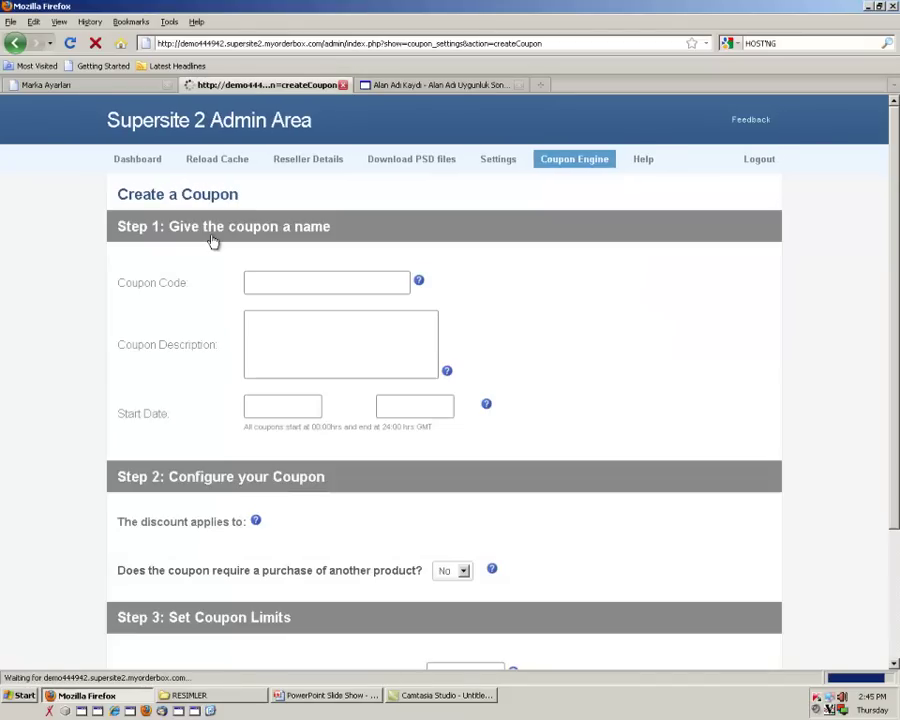
click(265, 280)
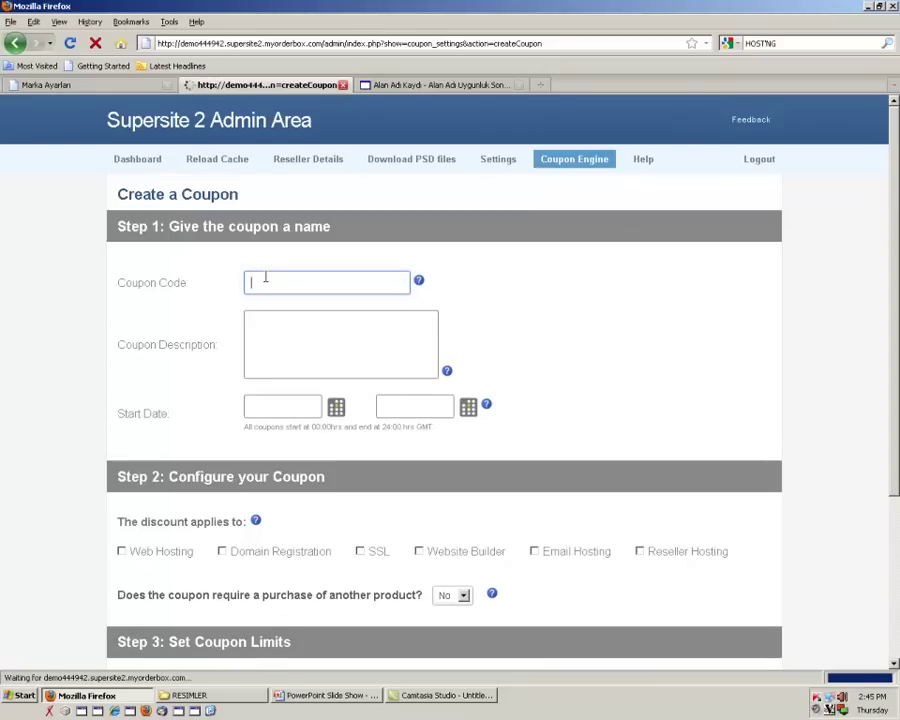
text(ABC)
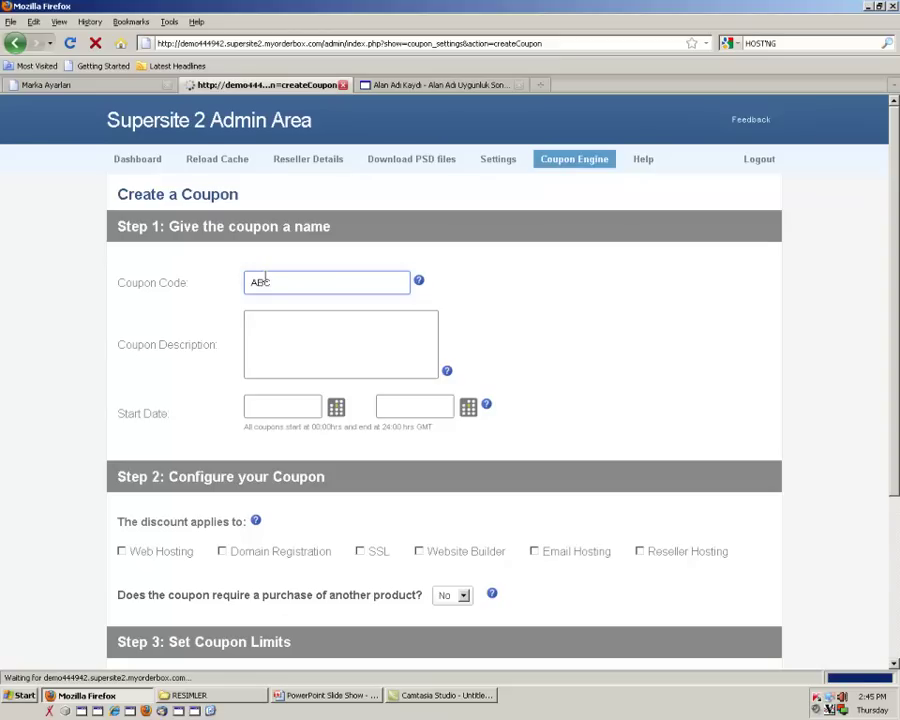
click(269, 330)
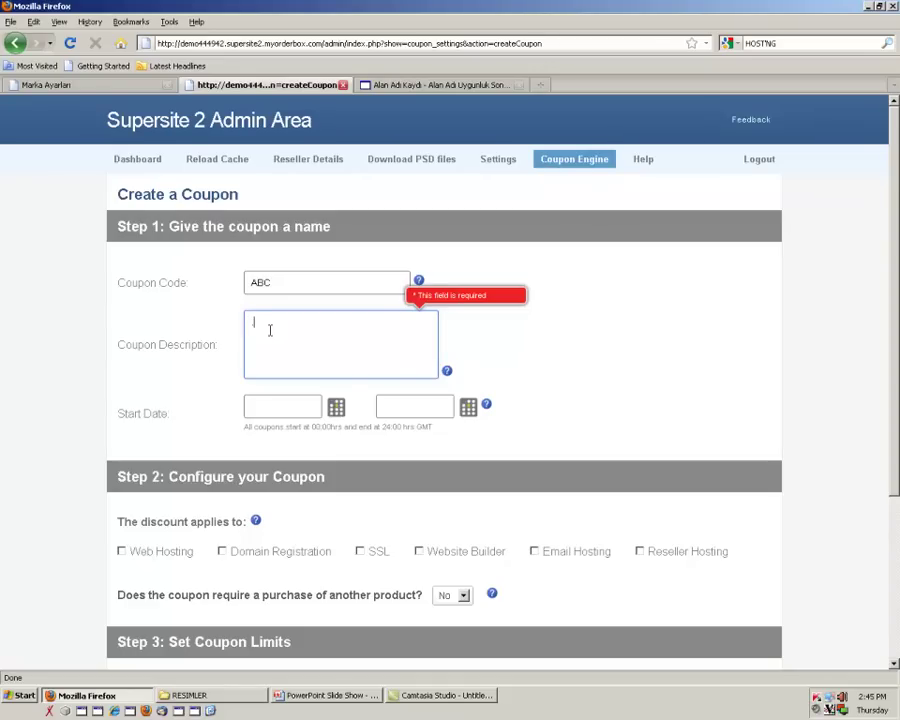
text(.Com Alanadı alana)
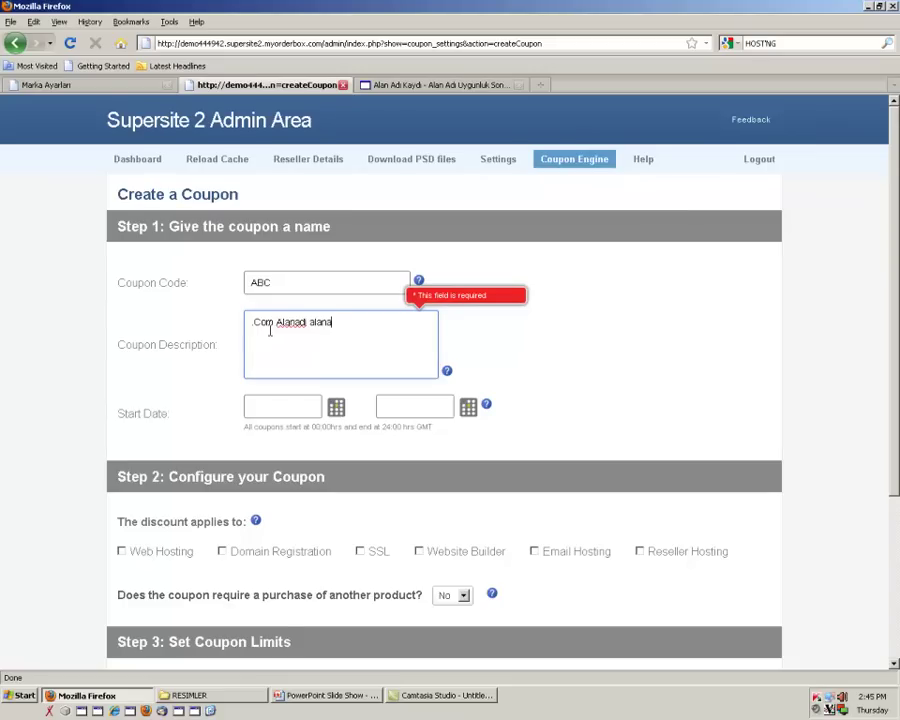
text( % 20 indirim)
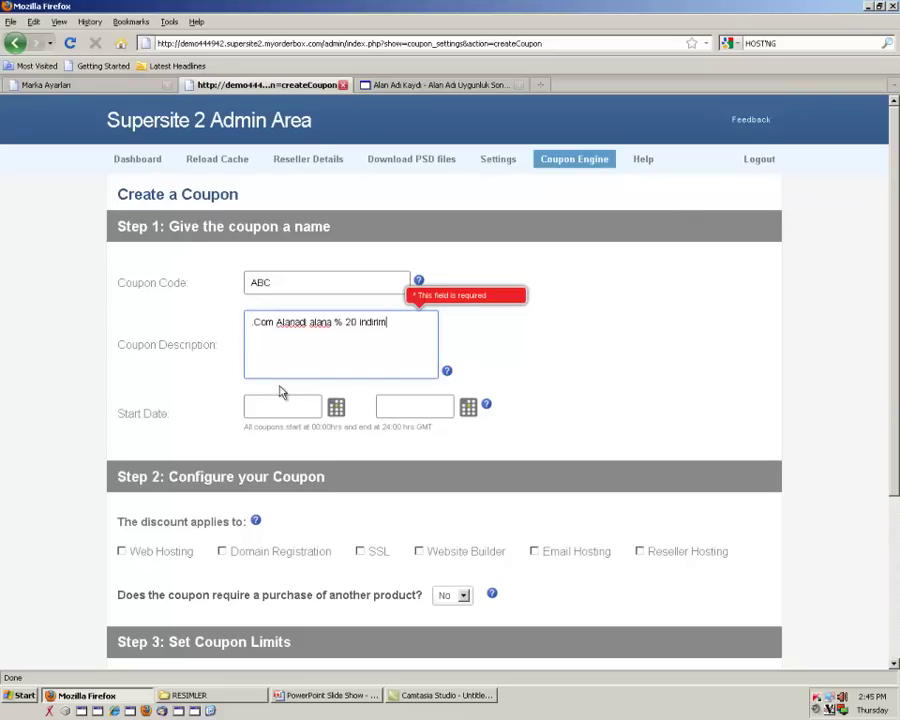
Set the coupon's start date to 2013-01-09 and its end date to 2013-01-10
click(336, 407)
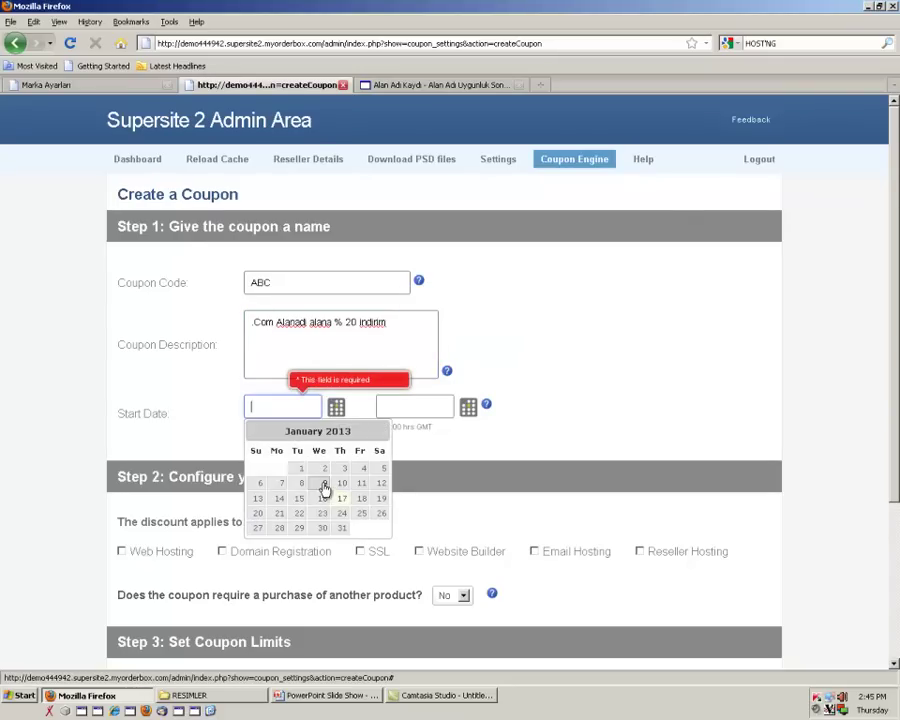
click(323, 483)
click(468, 406)
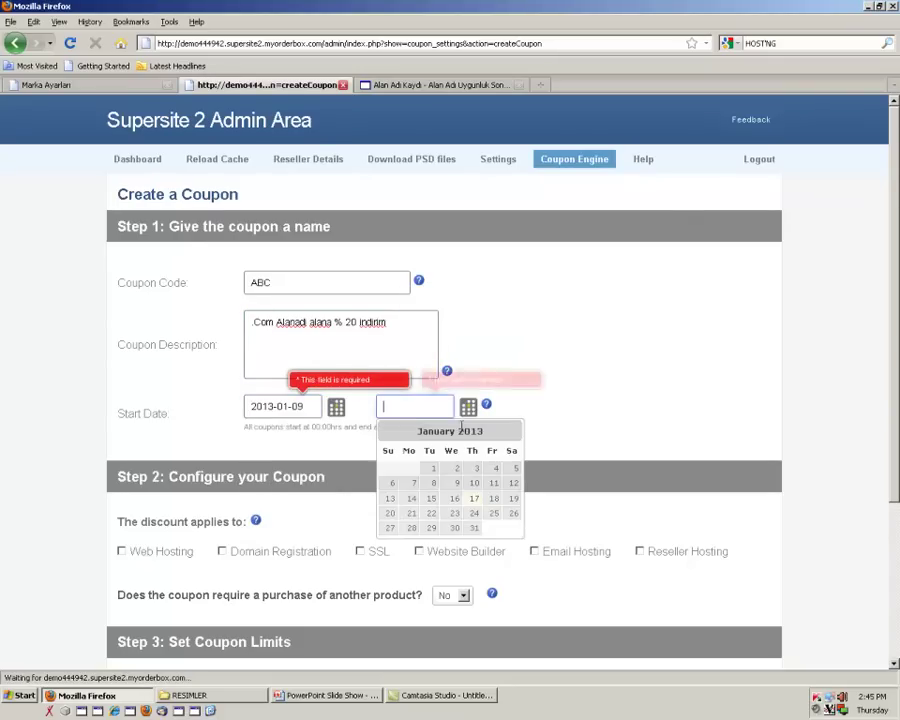
click(474, 483)
scroll(372, 486, down, 4)
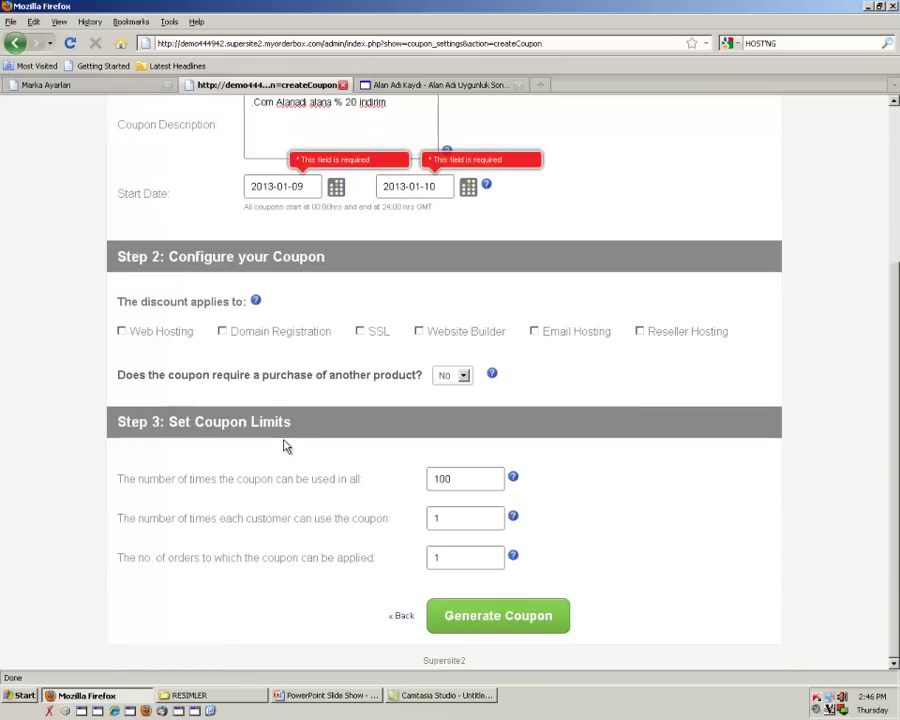
Apply the coupon to Domain Registration with a discount value of 20 on new com orders
click(222, 331)
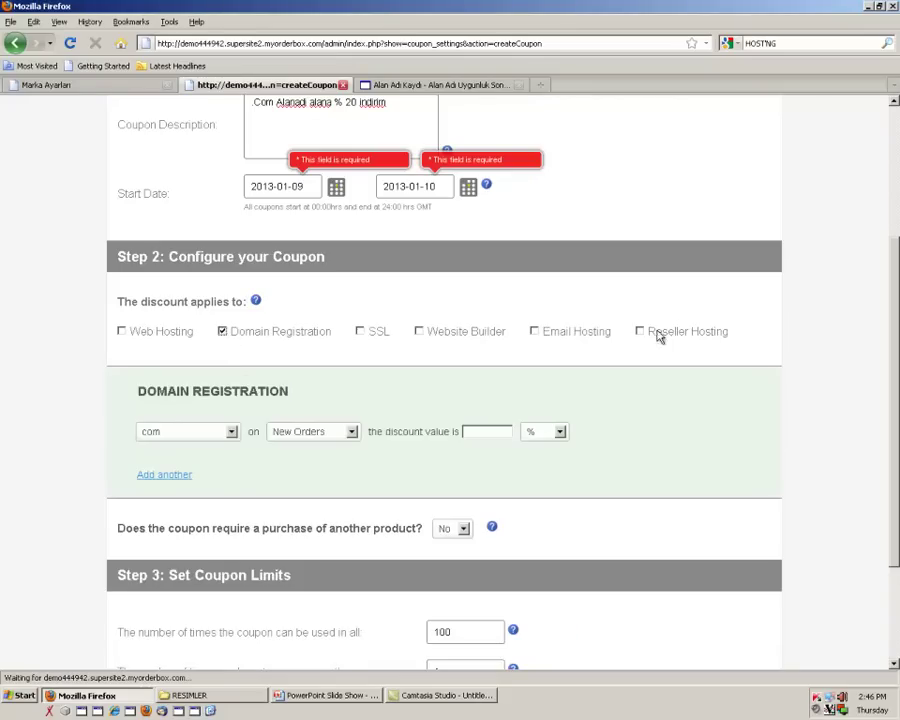
scroll(295, 404, down, 3)
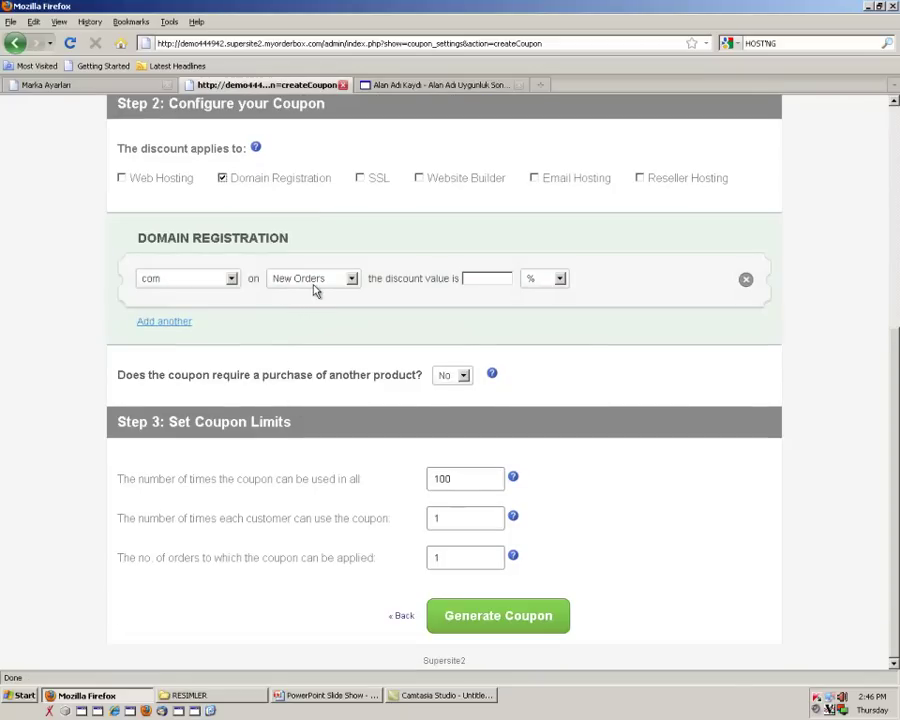
click(487, 274)
text(20)
Change the com discount to a fixed amount of 2 TRY and look over the coupon details
click(530, 280)
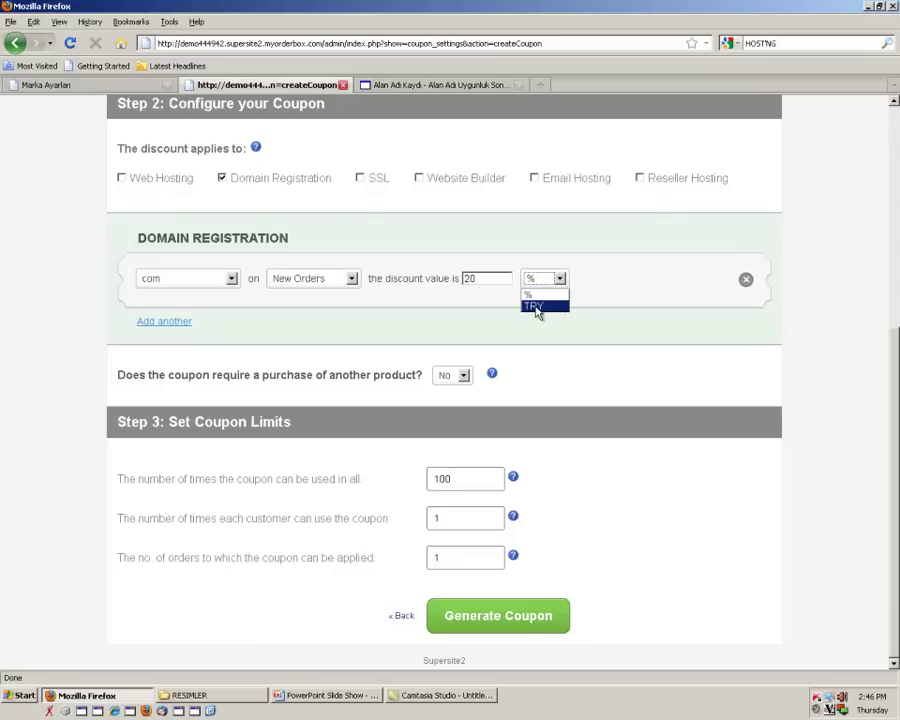
click(537, 307)
key(shift+Tab)
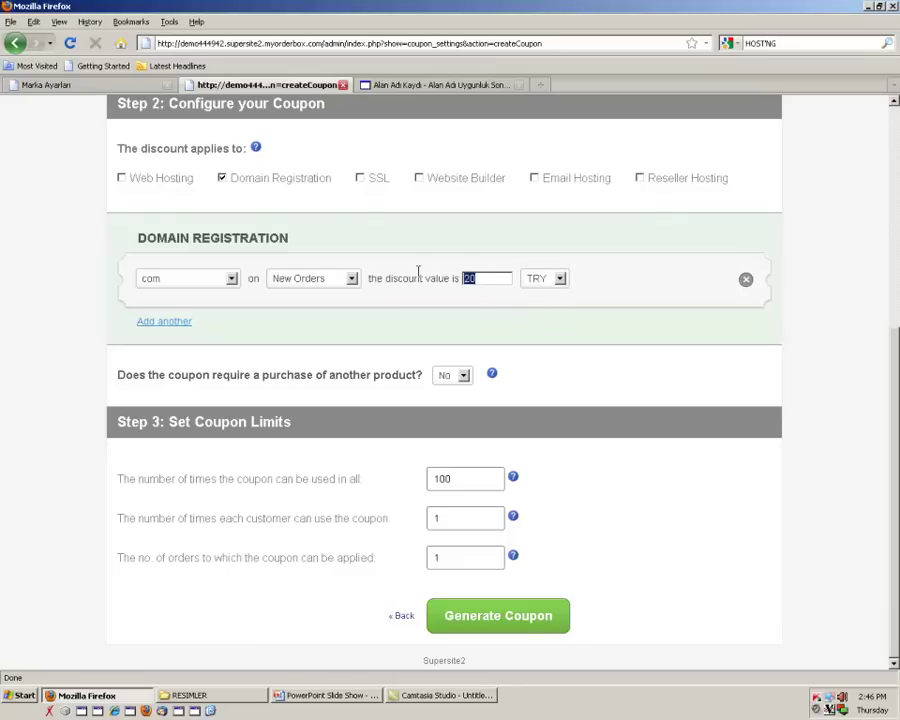
key(BackSpace)
text(2)
scroll(446, 208, up, 5)
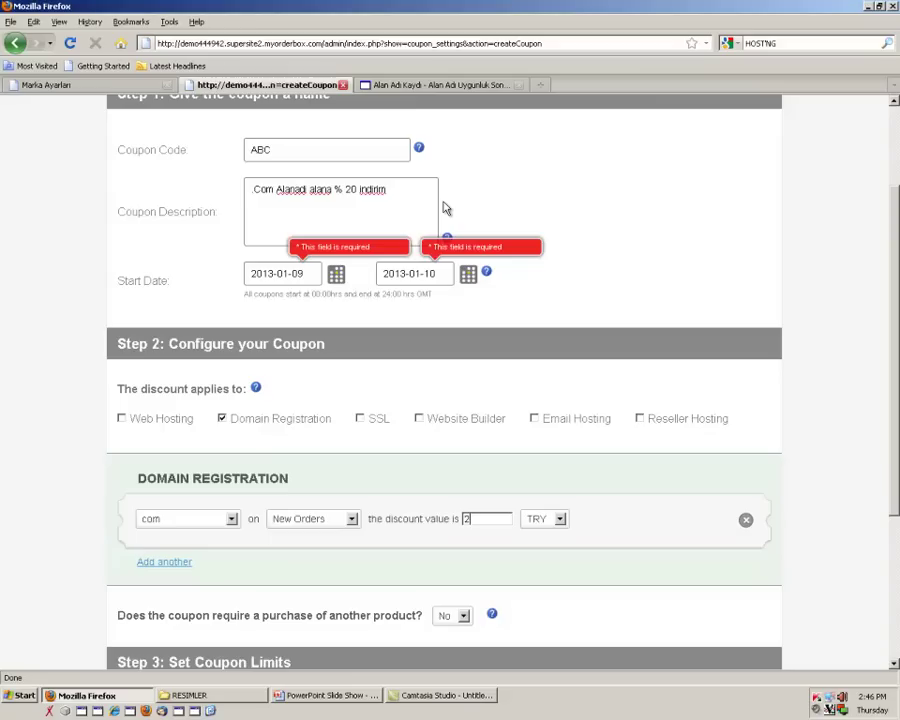
scroll(424, 200, down, 5)
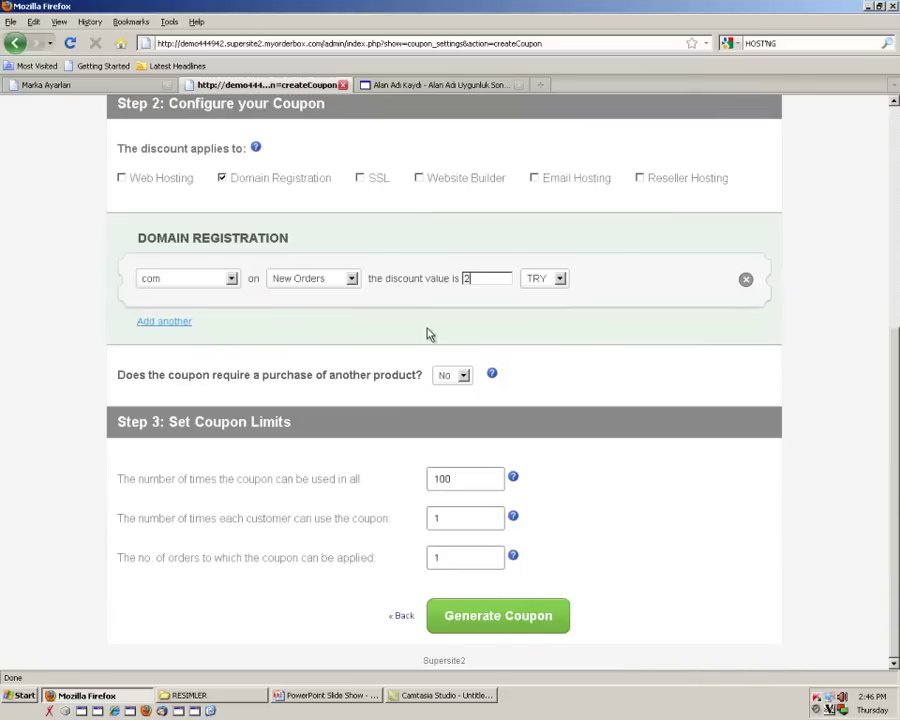
Set the com discount to 20 % and generate the coupon, confirming its details
click(530, 279)
click(530, 291)
click(496, 279)
text(0)
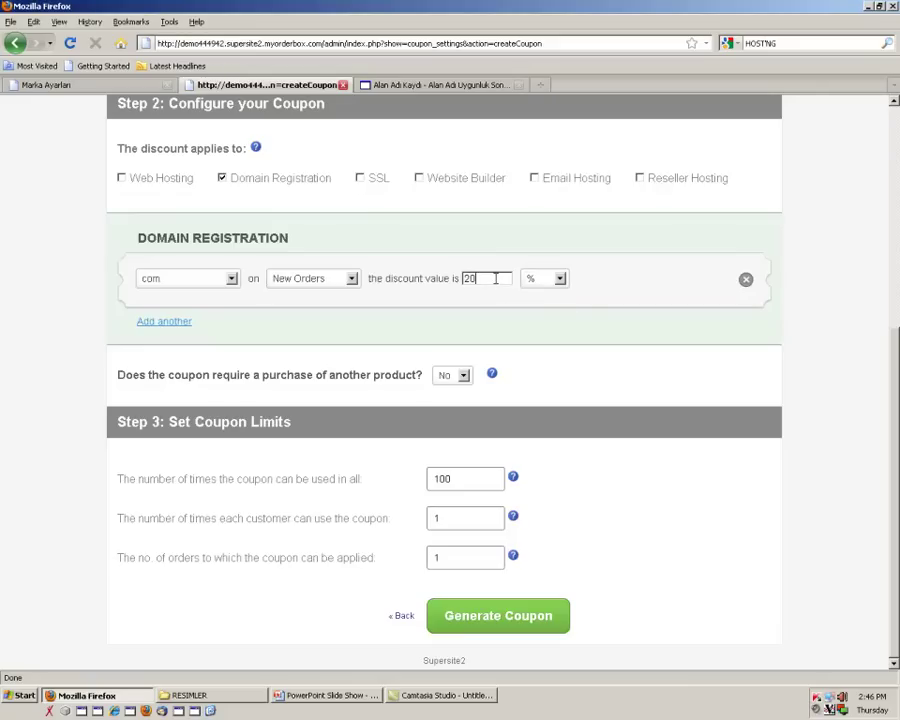
click(495, 620)
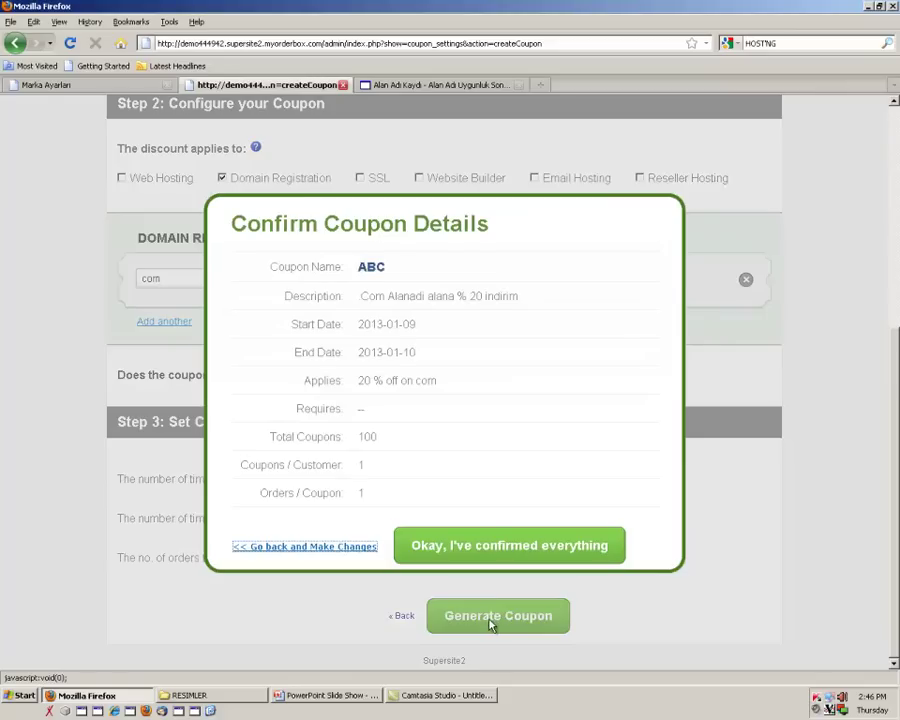
click(478, 549)
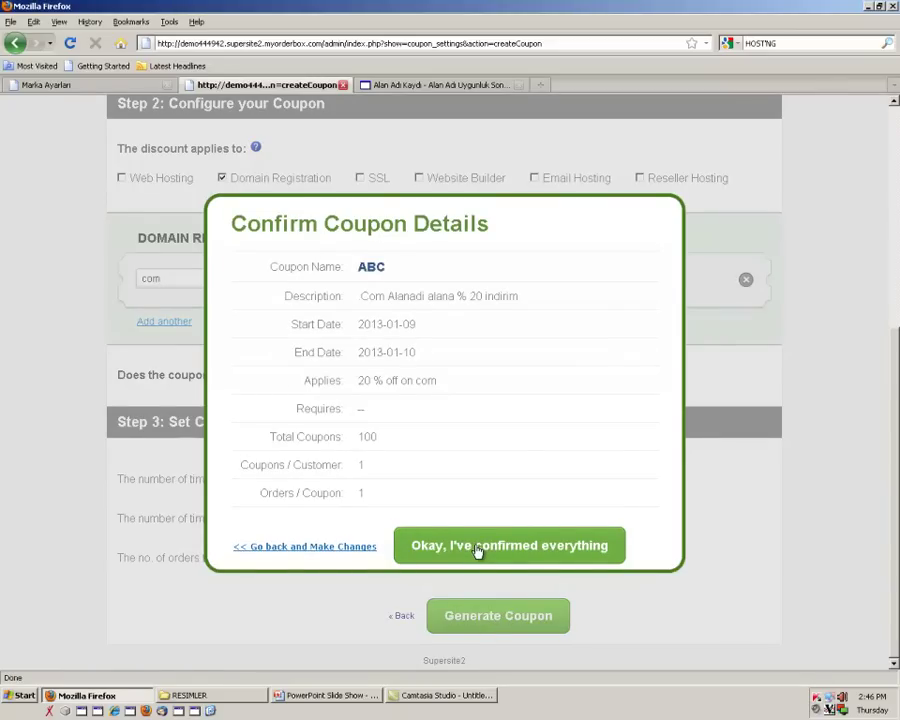
click(478, 549)
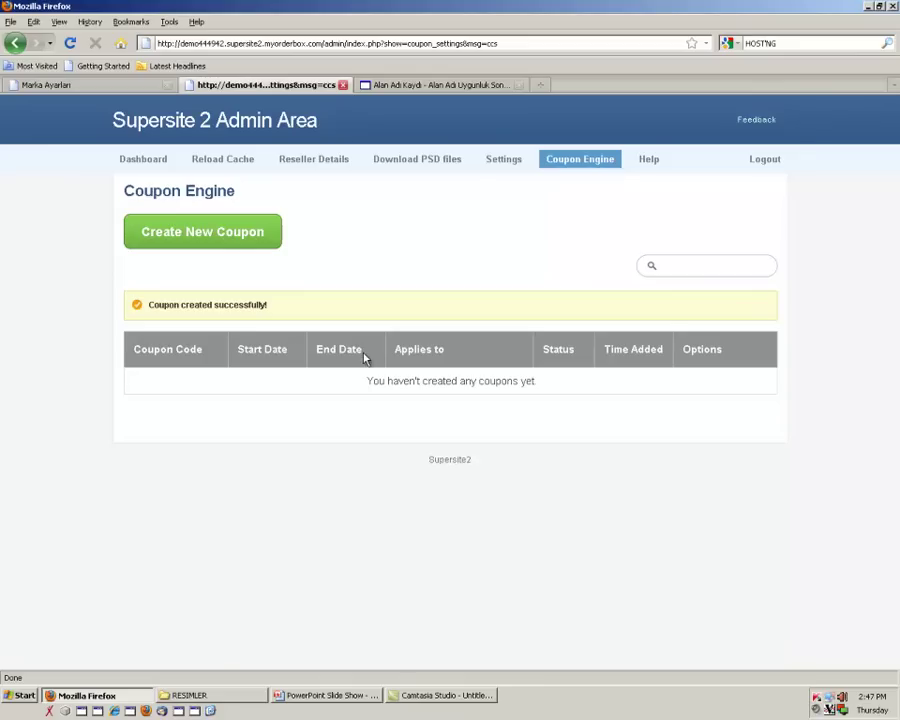
Open the Shared Linux Hosting Plans settings and remove the Unlimited Hosting Plan from the displayed US plans
click(503, 162)
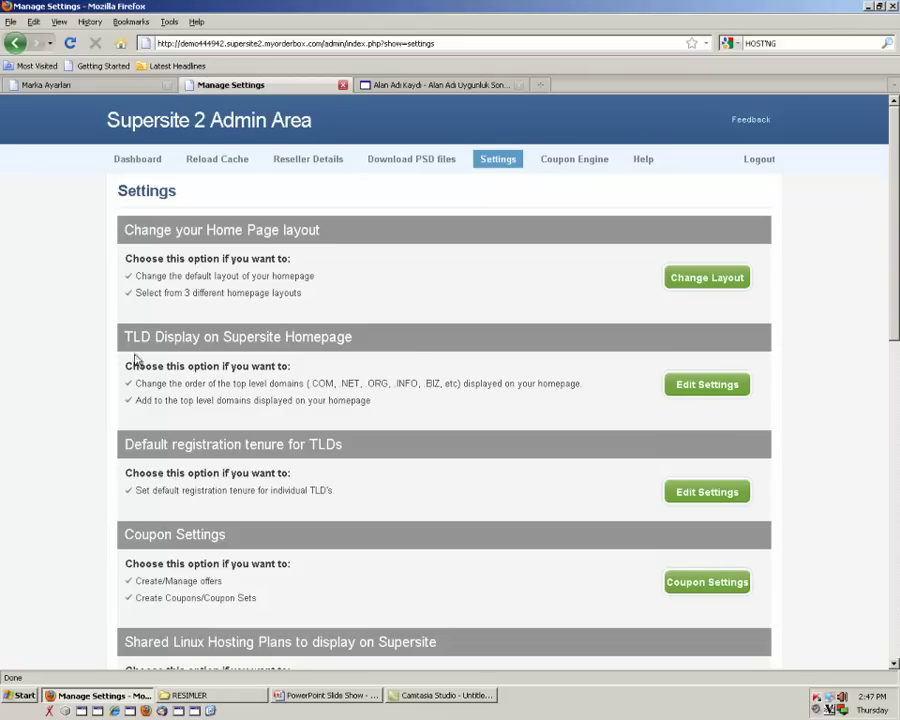
scroll(33, 364, down, 4)
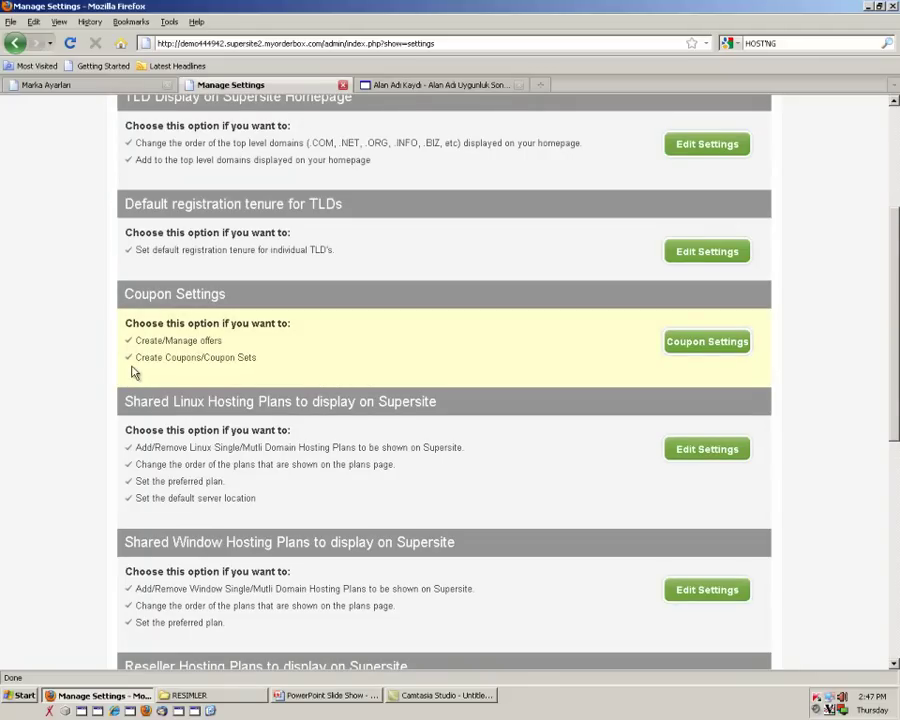
scroll(200, 401, down, 1)
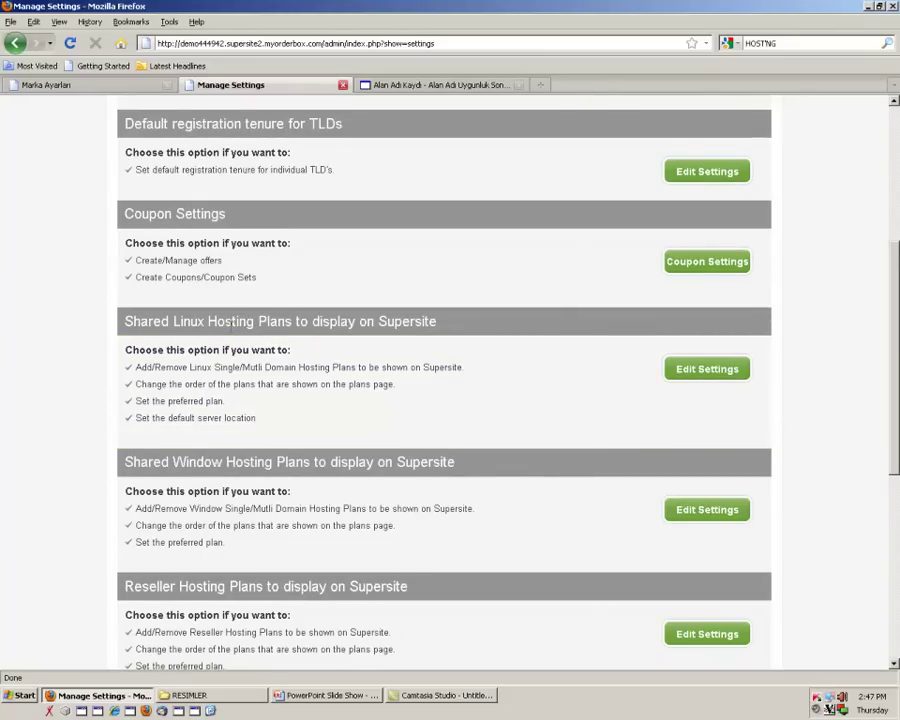
click(698, 370)
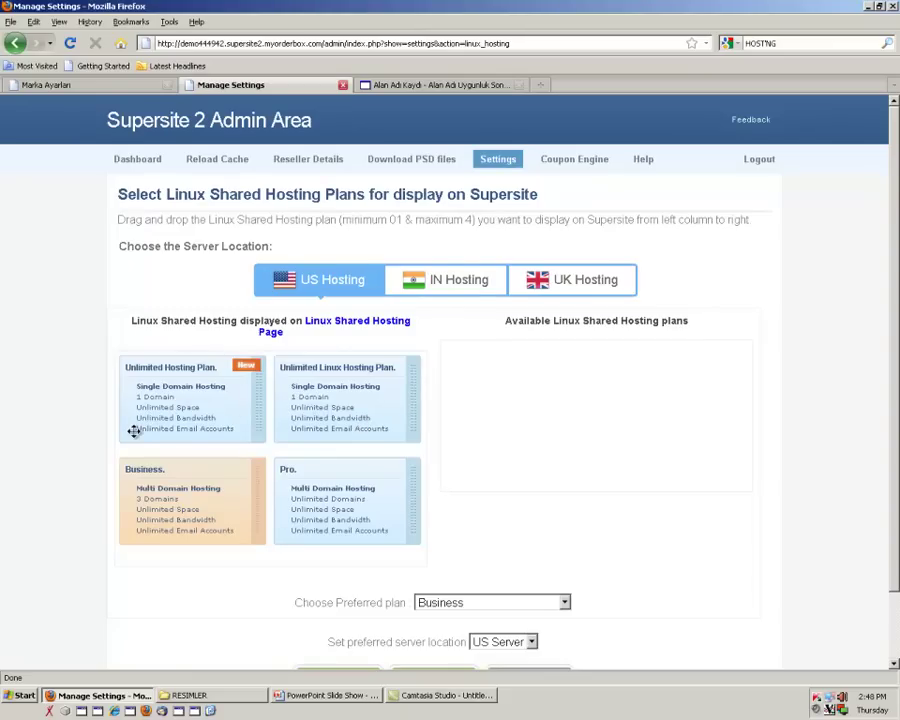
drag(139, 427, 561, 414)
Set the preferred plan to Unlimited Linux Hosting Plan with US Server as the preferred location, and save the settings
scroll(505, 500, down, 2)
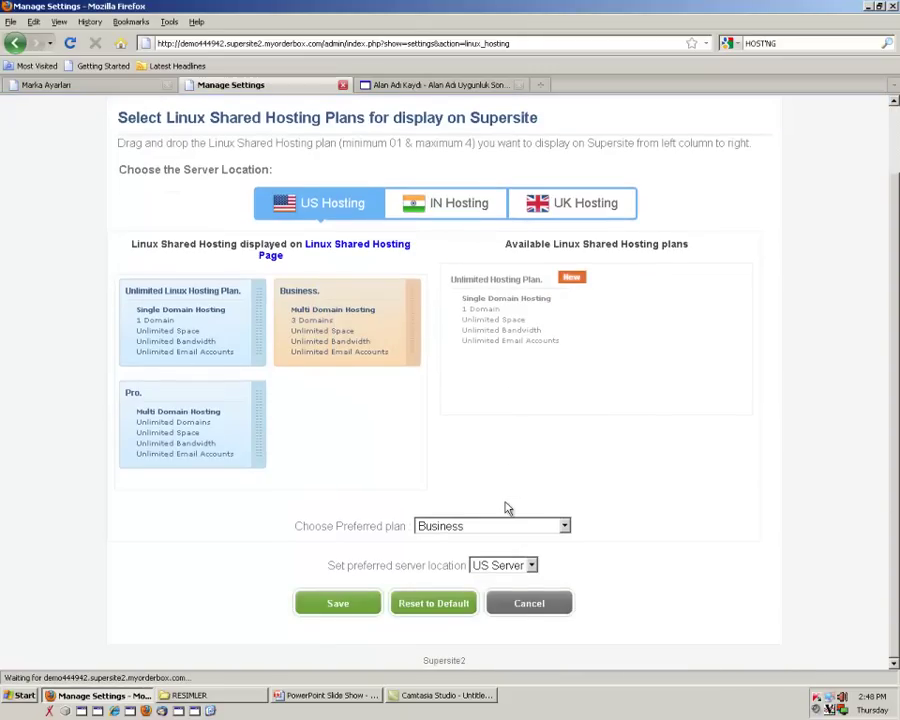
click(445, 527)
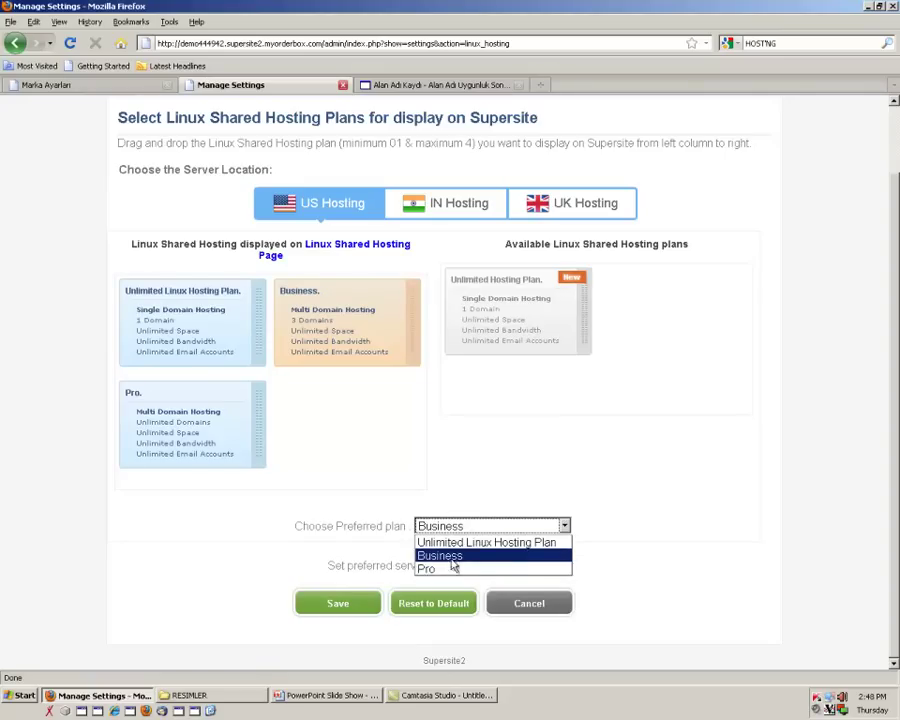
click(435, 542)
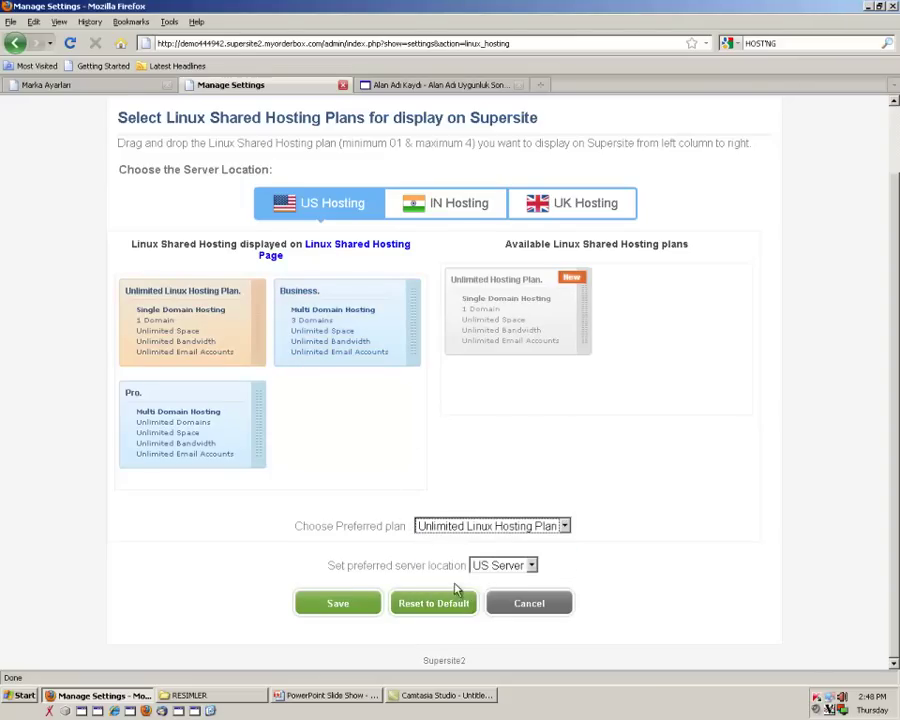
click(496, 569)
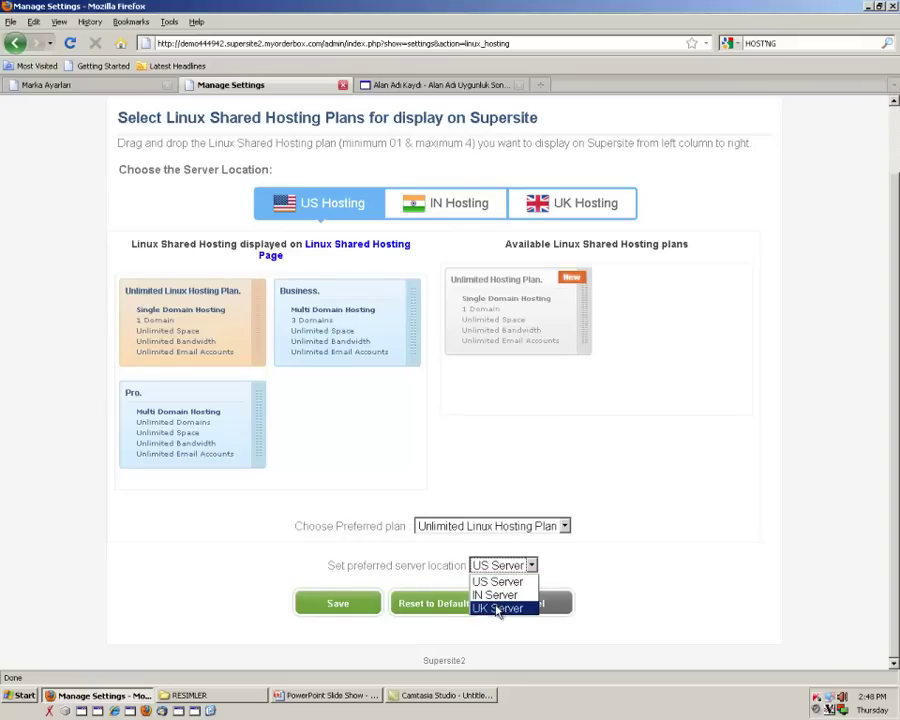
click(492, 582)
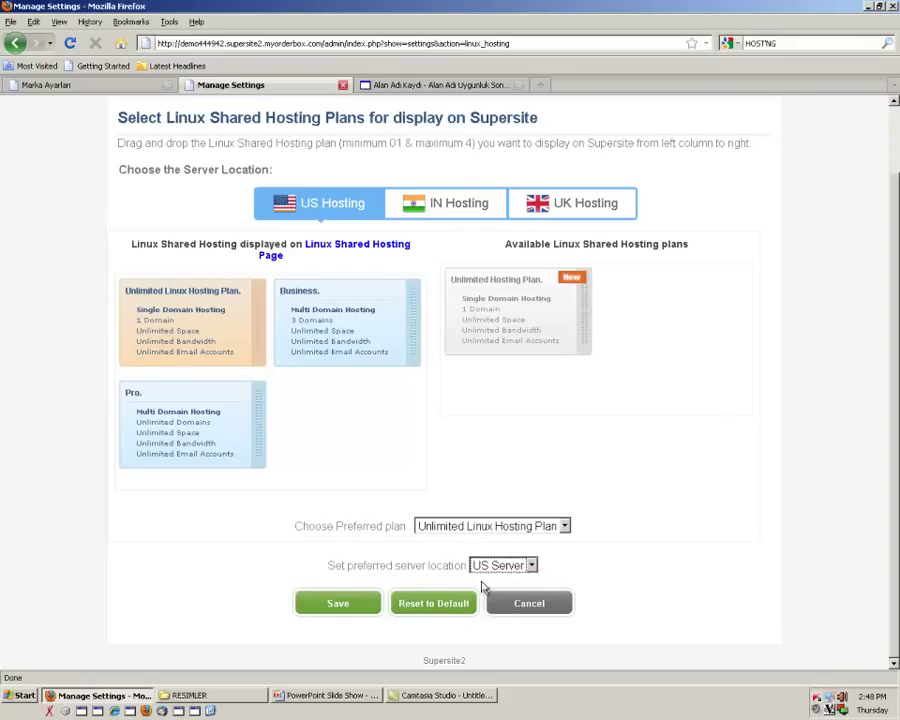
click(358, 601)
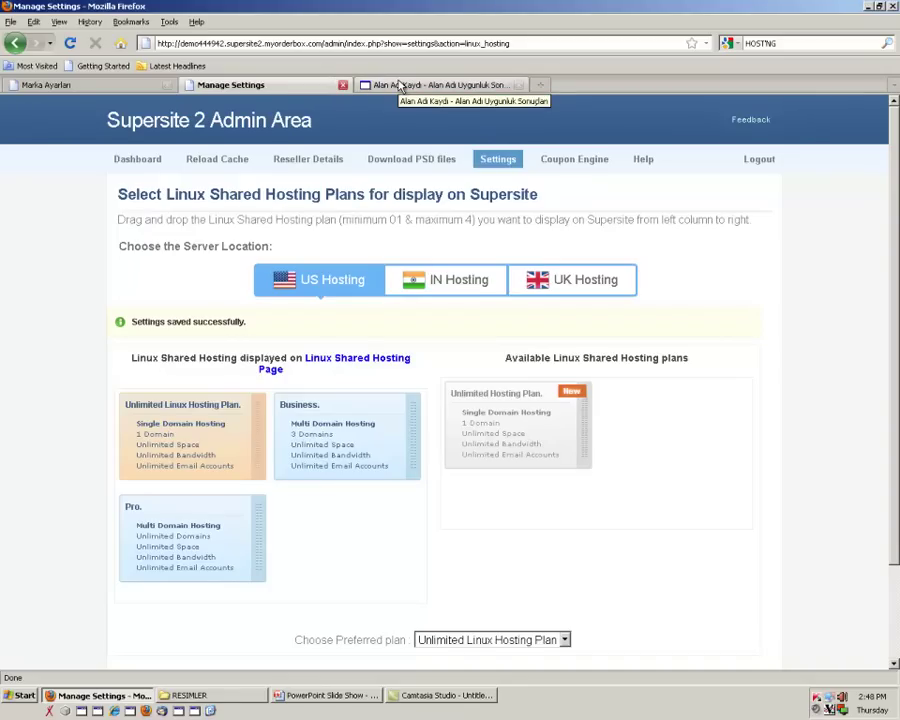
Open the storefront's Linux Hosting page and check which US hosting plans it offers
click(402, 86)
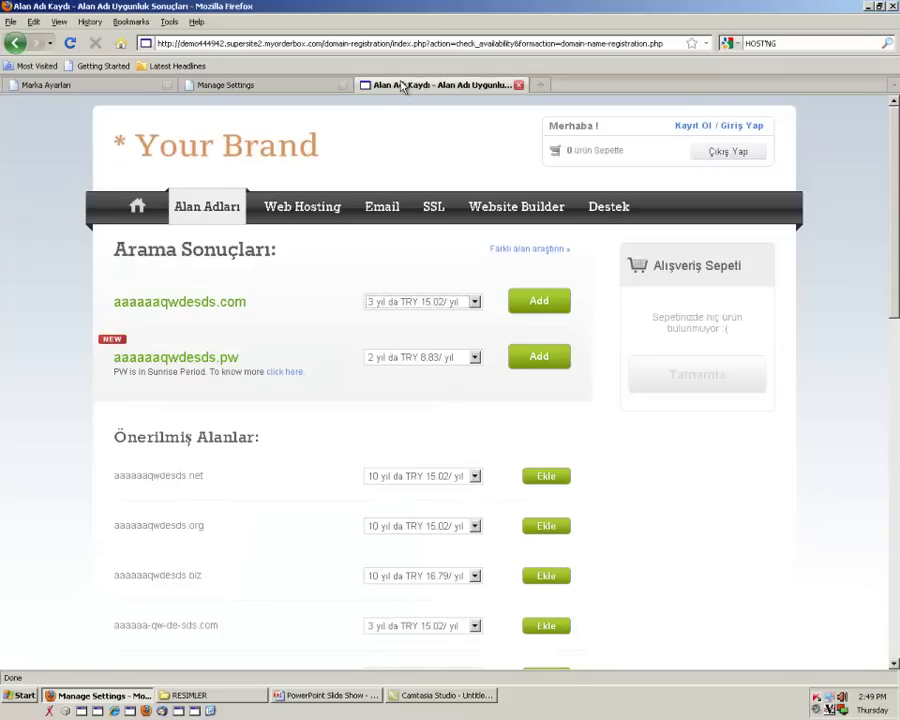
click(120, 148)
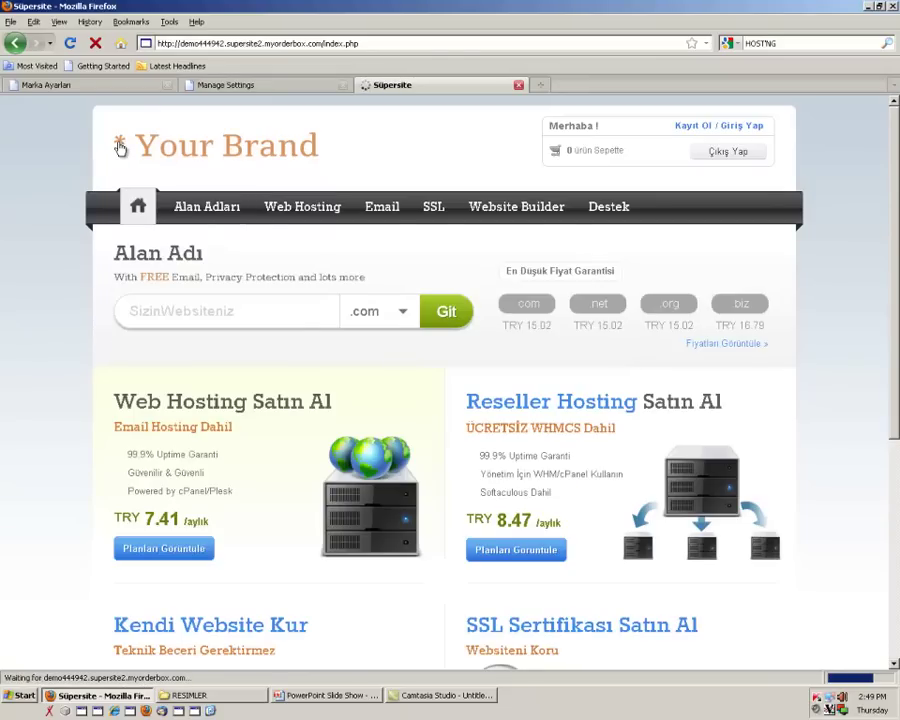
mouse_move(320, 203)
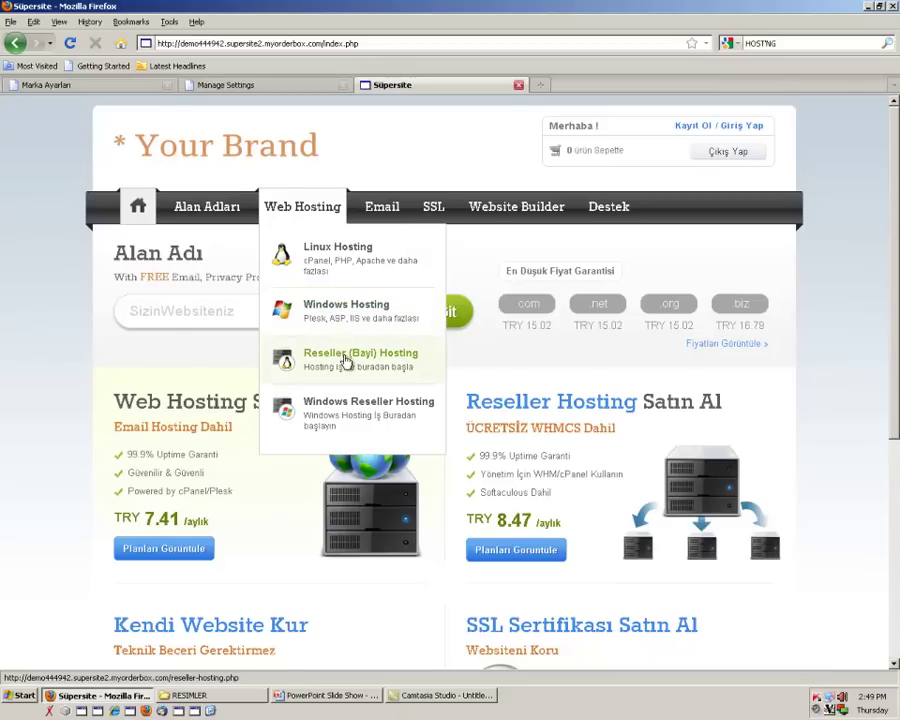
click(335, 268)
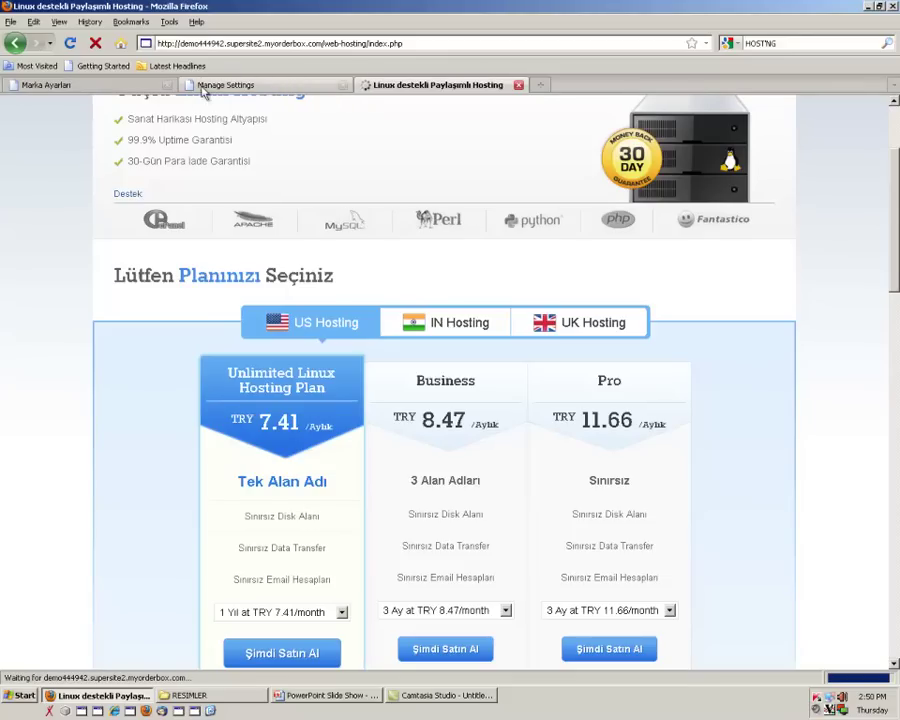
Return to the reseller control panel and open Tek Domain Linux Hosting in the product and pricing management
click(88, 88)
mouse_move(372, 205)
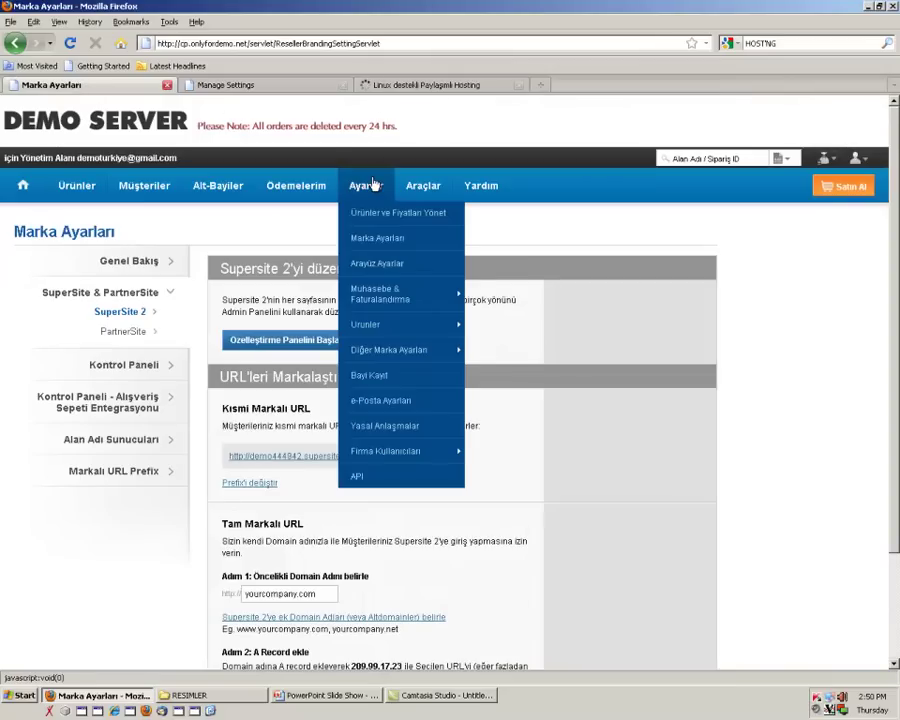
click(380, 217)
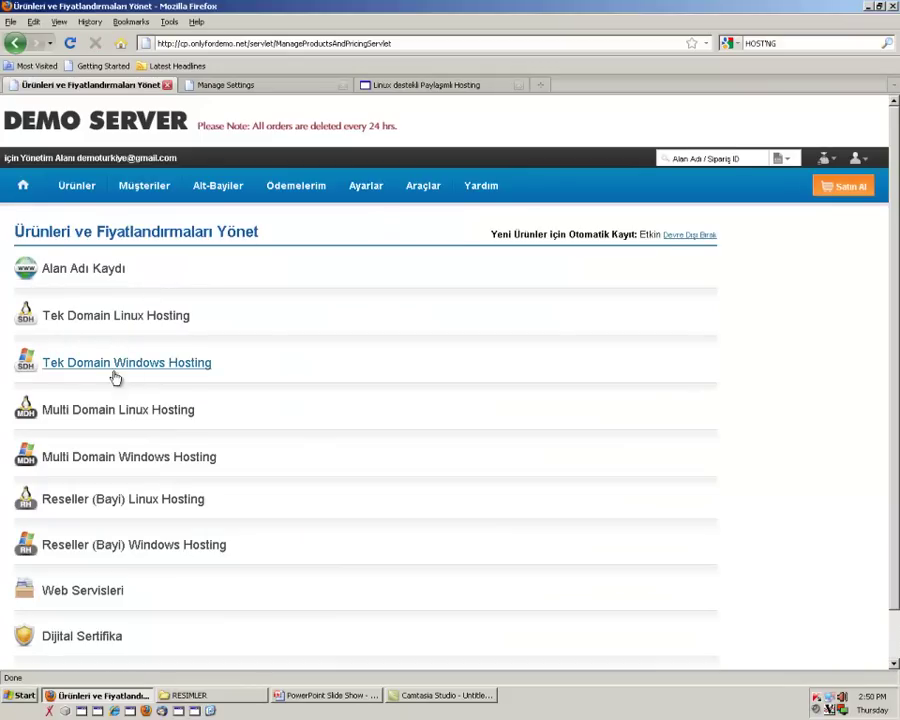
click(112, 318)
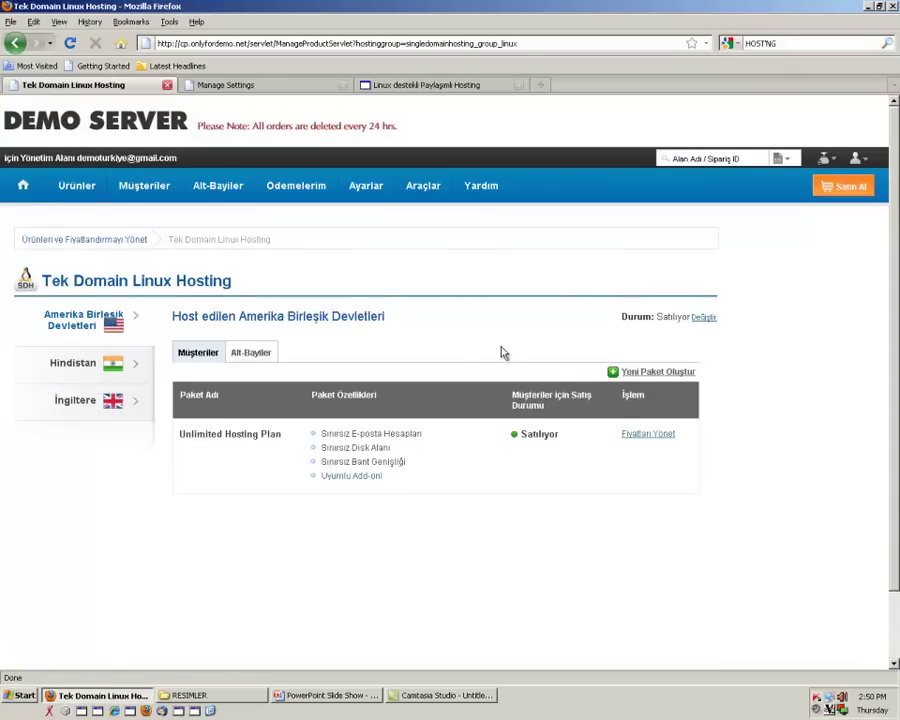
Create a US package named superpaket with 10 MB disk space, 10 GB bandwidth and 5 e-mail accounts
click(660, 372)
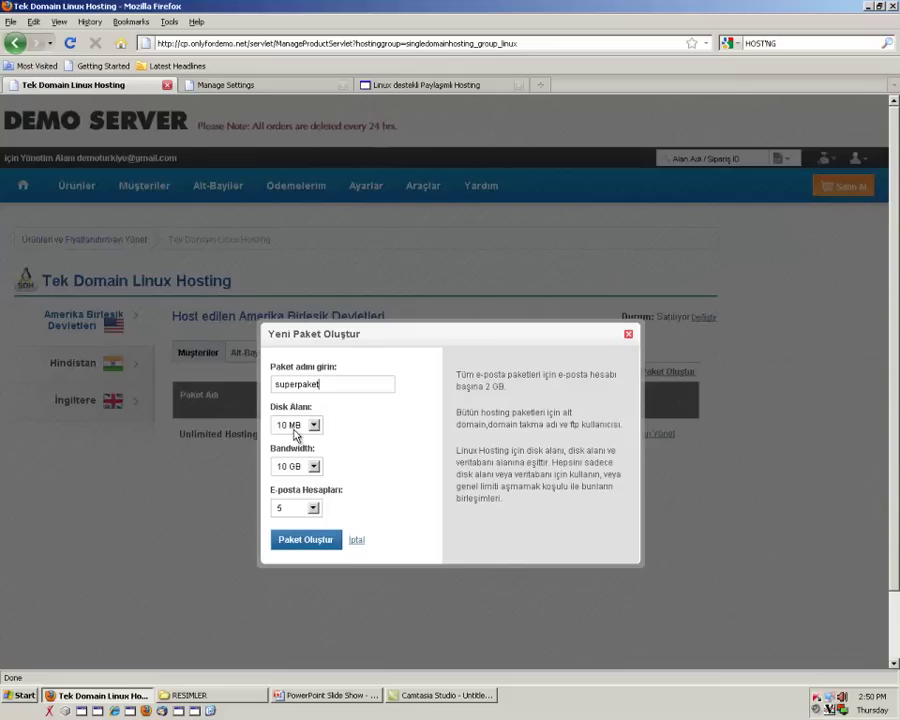
click(301, 544)
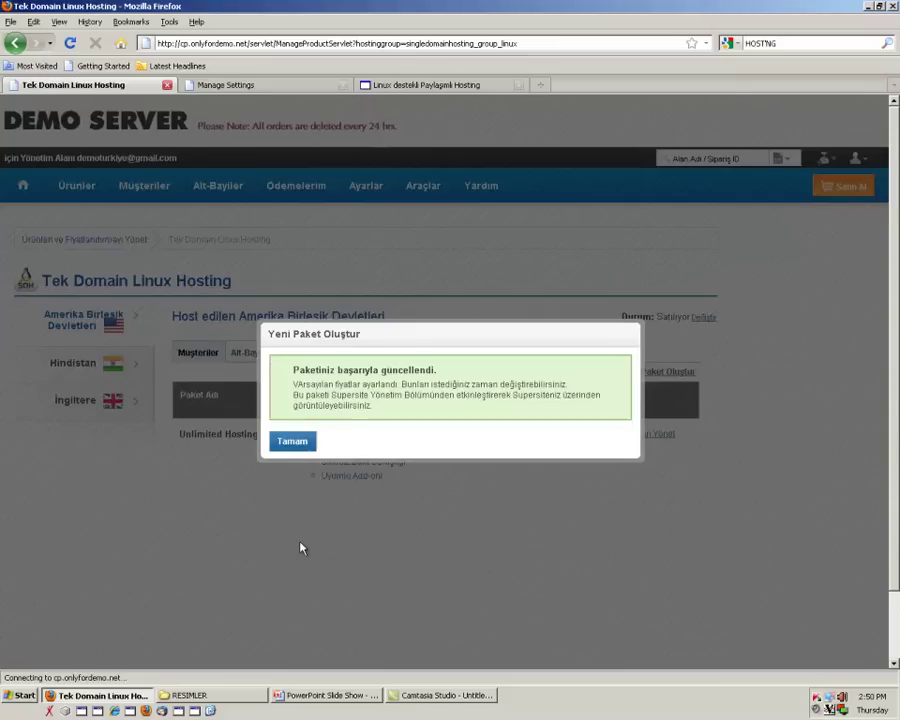
click(293, 442)
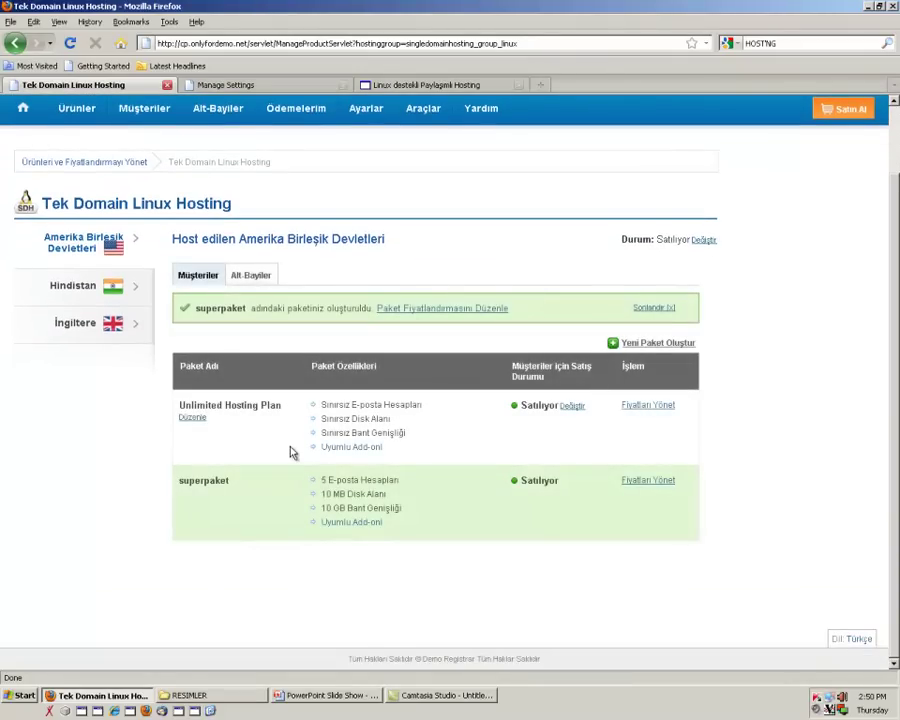
Reload the cache for all SuperSite and PartnerSite settings
mouse_move(424, 116)
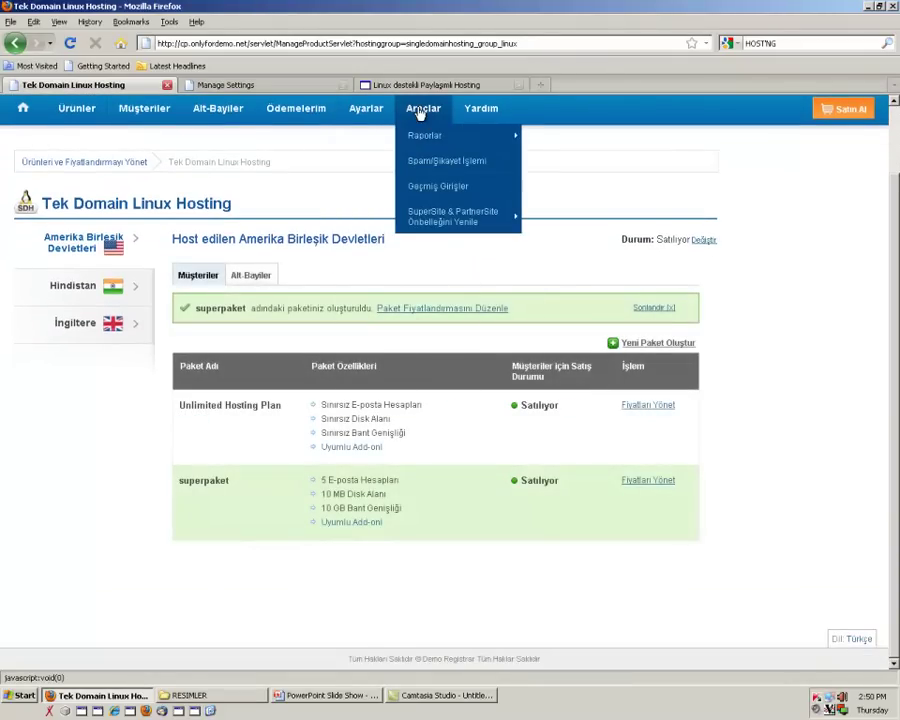
mouse_move(454, 222)
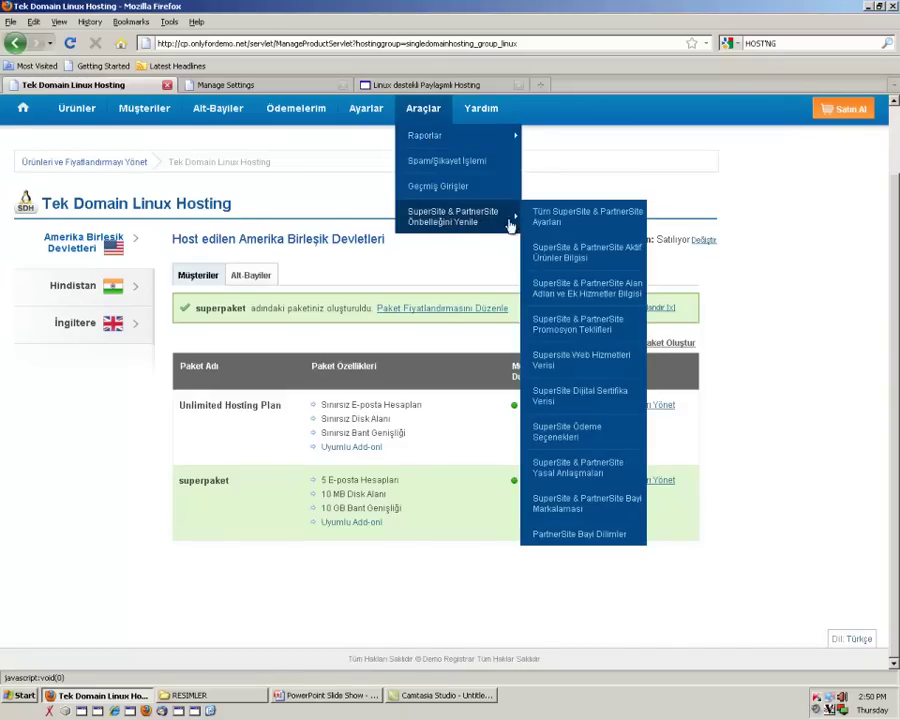
click(539, 218)
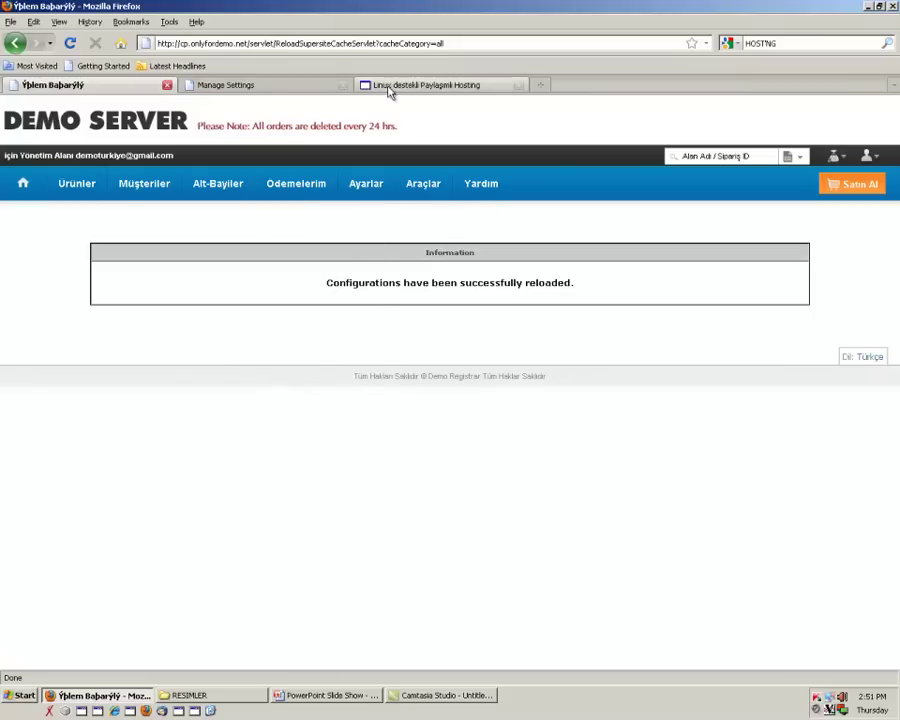
Return to the Supersite admin's Linux hosting plan settings and reload the page, resending the form data
click(241, 88)
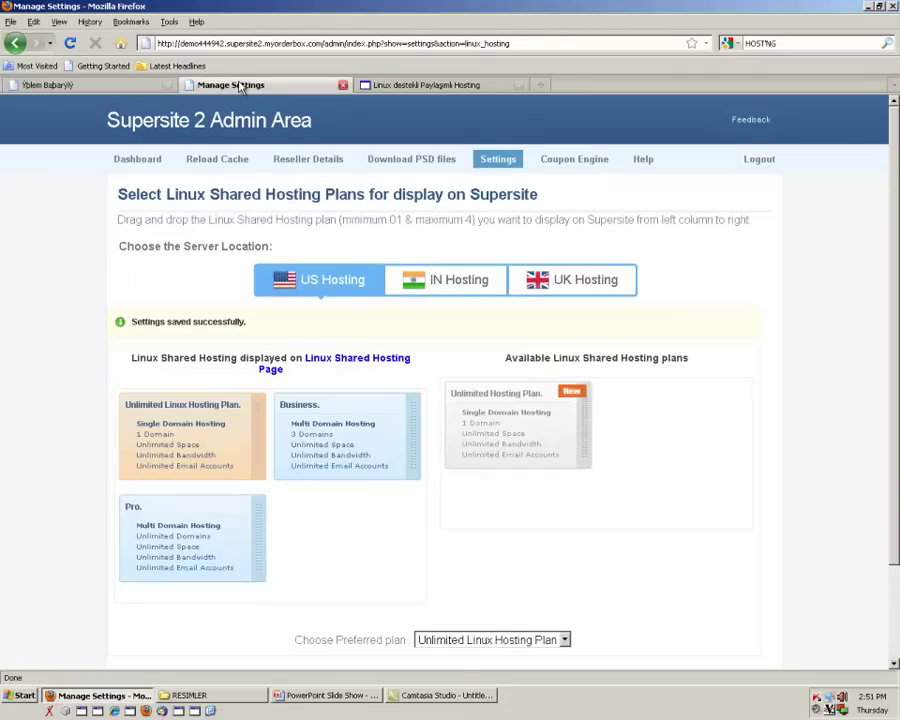
right_click(240, 85)
click(252, 109)
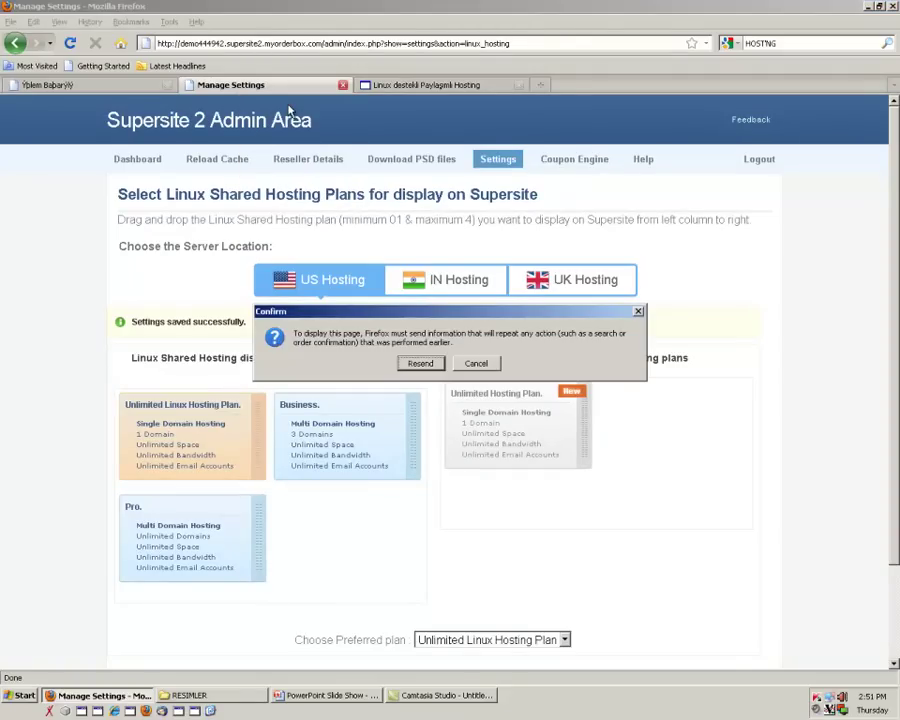
click(421, 364)
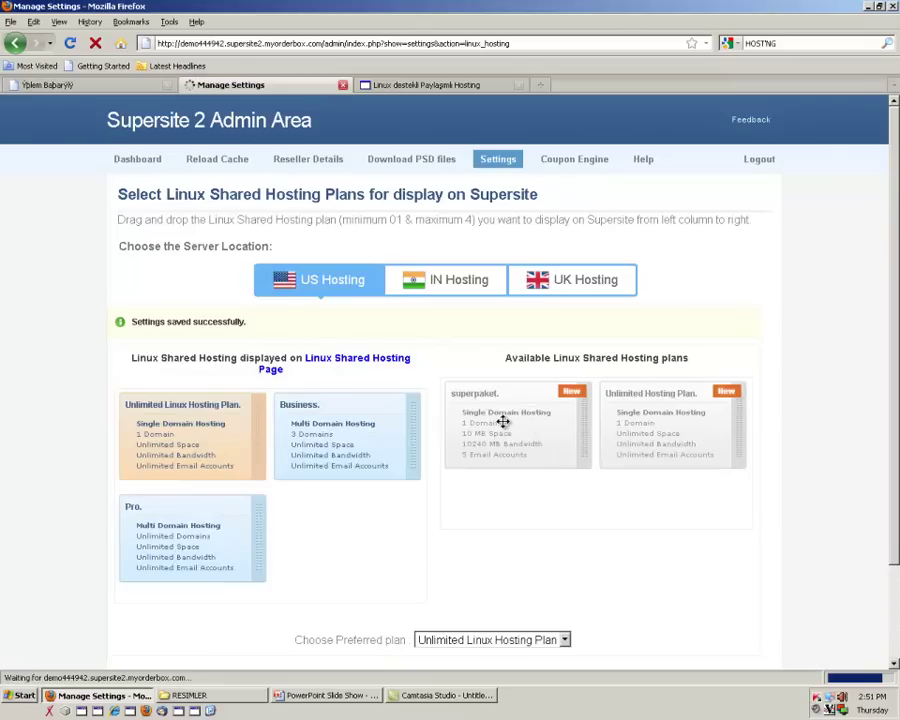
Add superpaket to the US Linux shared hosting plans displayed on Supersite and save the settings
drag(519, 413, 208, 525)
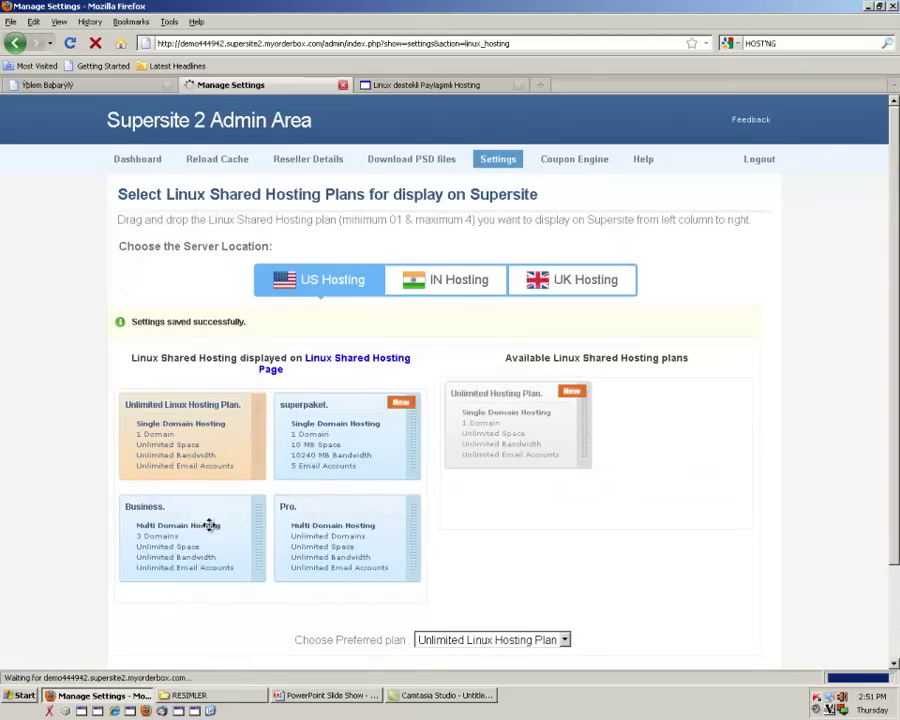
scroll(446, 446, down, 2)
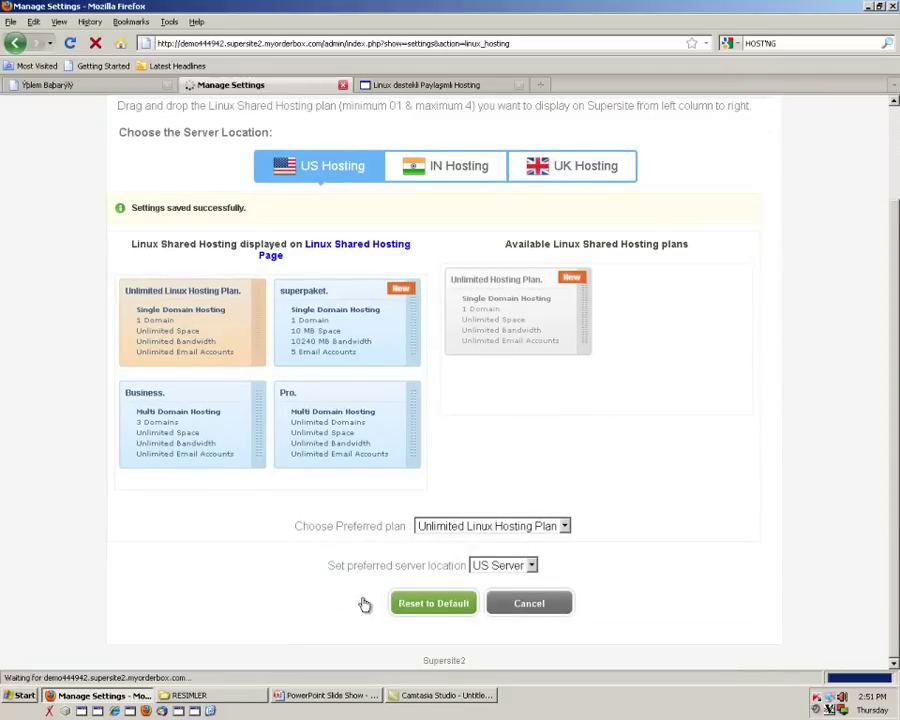
click(365, 605)
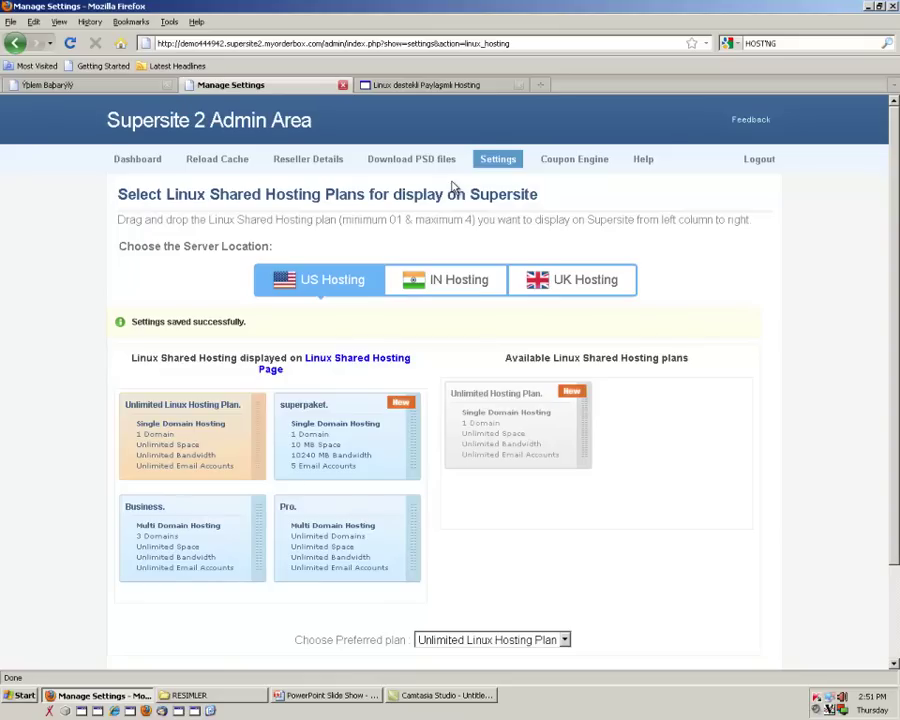
Open the Settings overview and review the remaining plan display options for Windows, reseller, email and DIY hosting
click(495, 165)
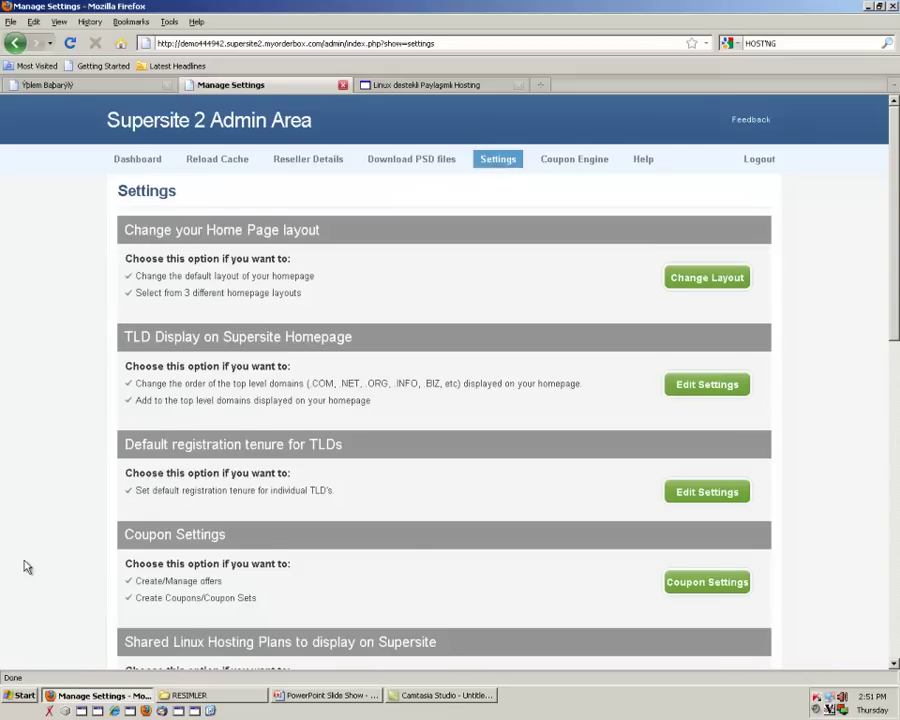
scroll(24, 563, down, 5)
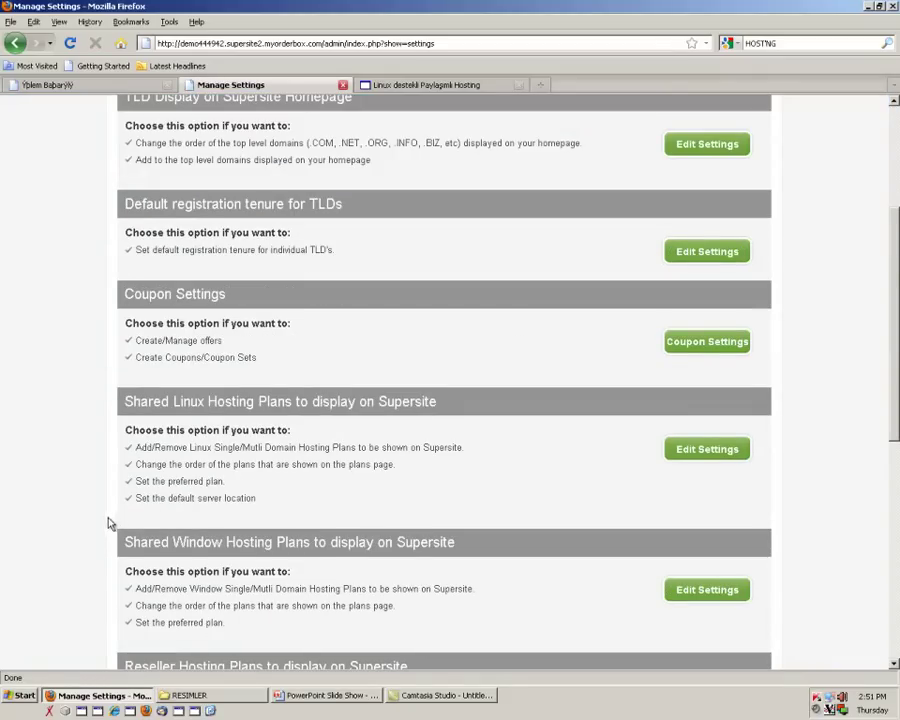
scroll(190, 447, down, 2)
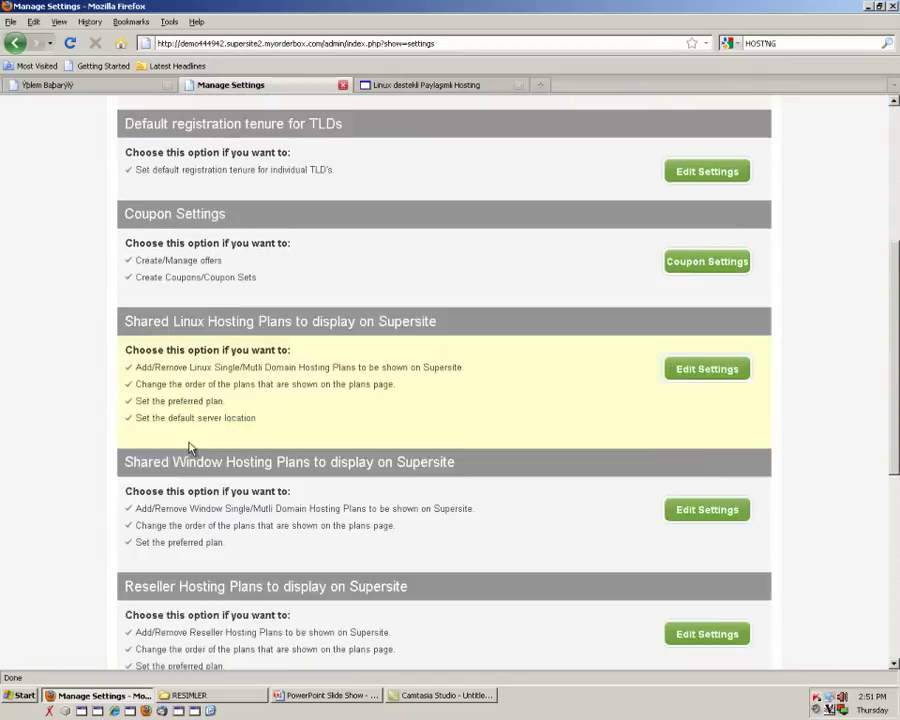
scroll(190, 447, down, 3)
scroll(190, 447, up, 3)
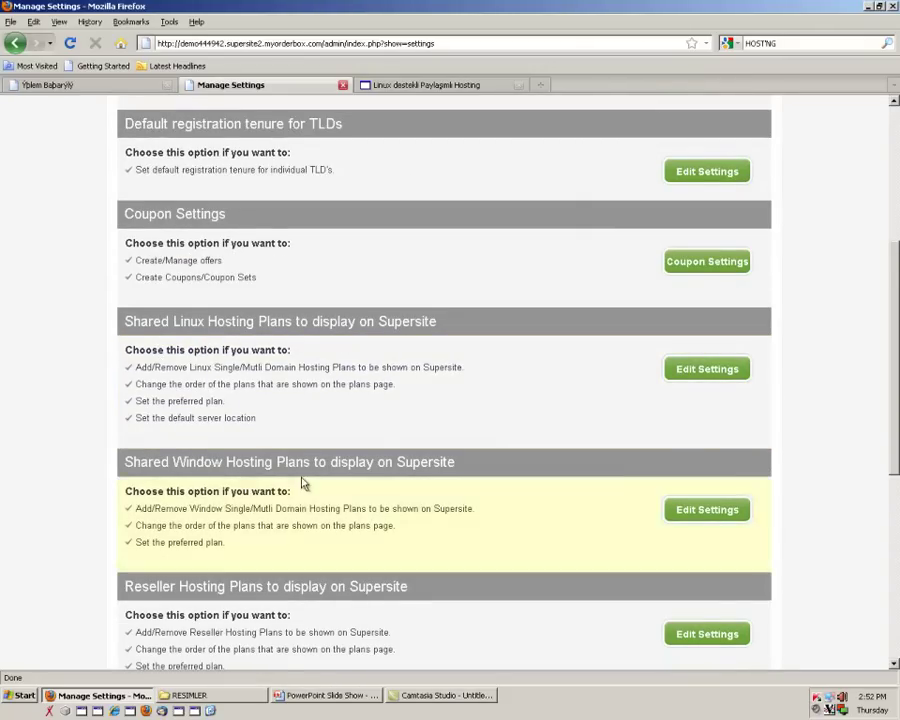
scroll(255, 490, down, 7)
scroll(250, 519, down, 1)
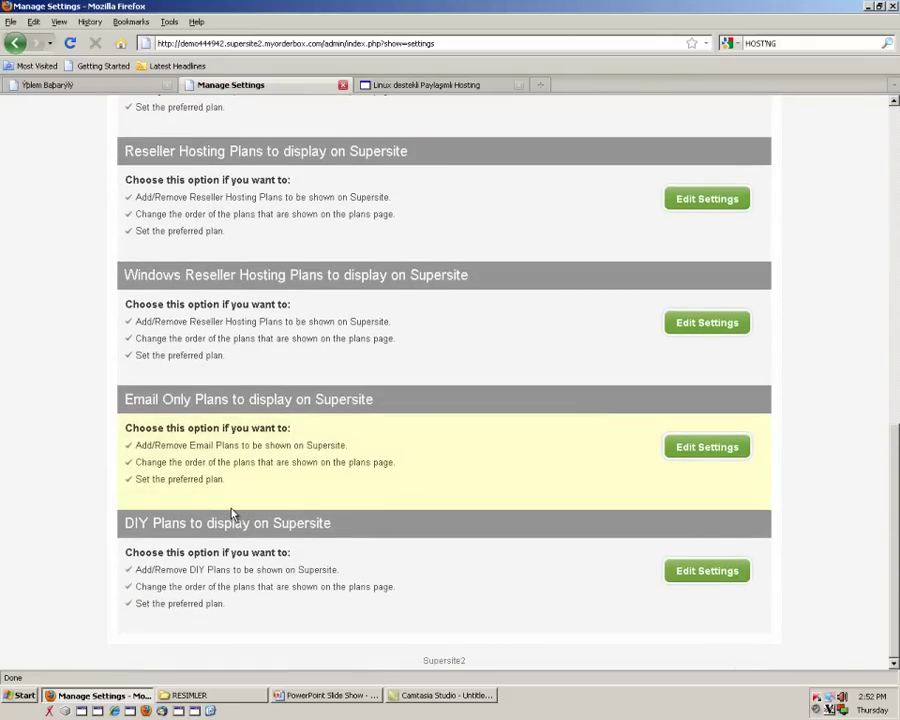
scroll(232, 514, up, 8)
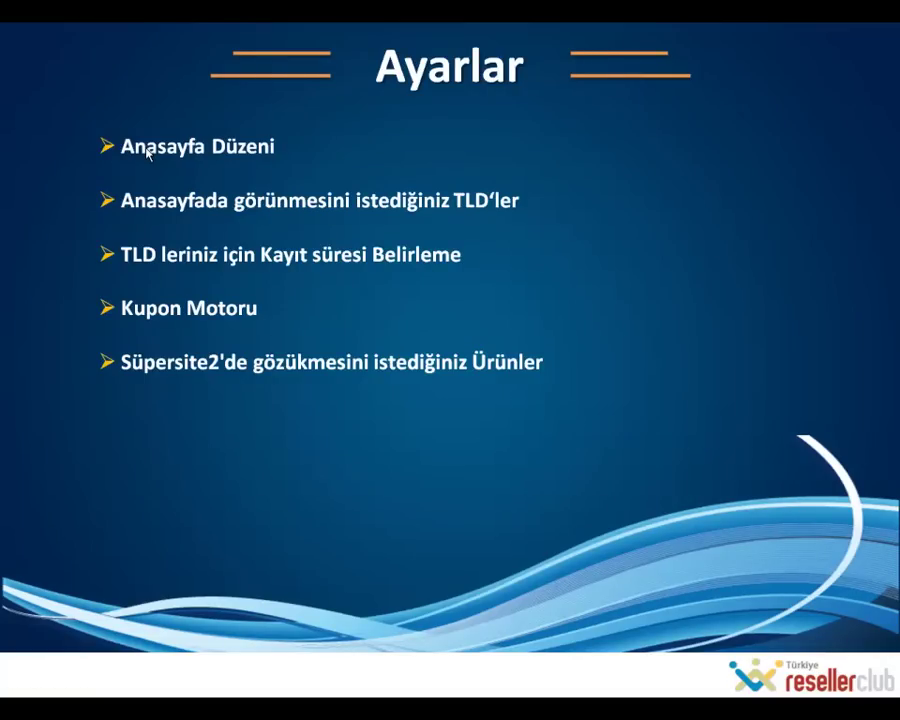
click(146, 152)
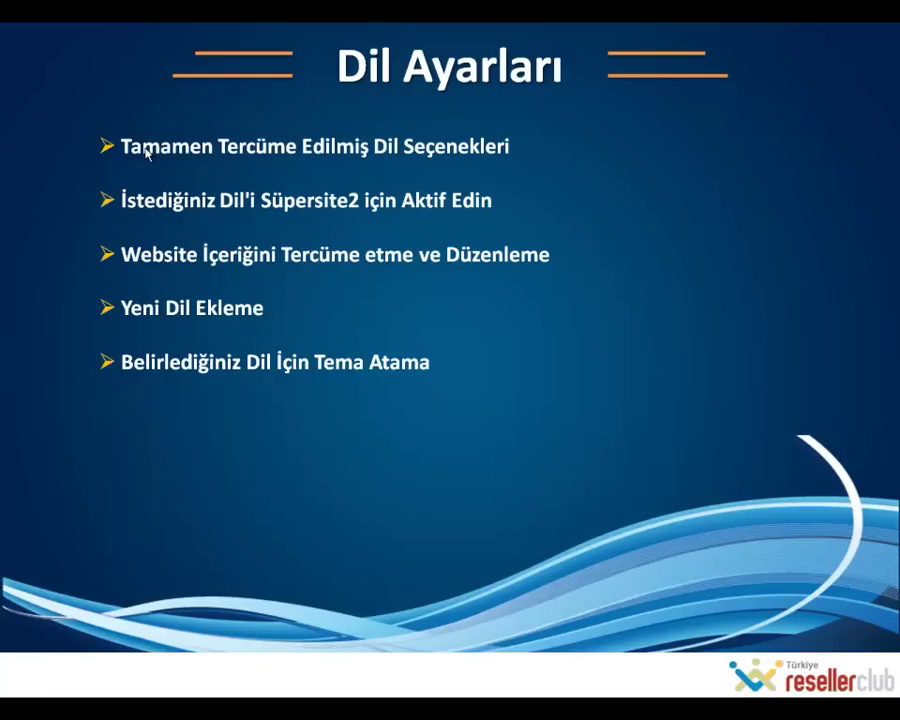
Switch from the slide show to Firefox and open the Supersite 2 admin dashboard
key(alt+Tab)
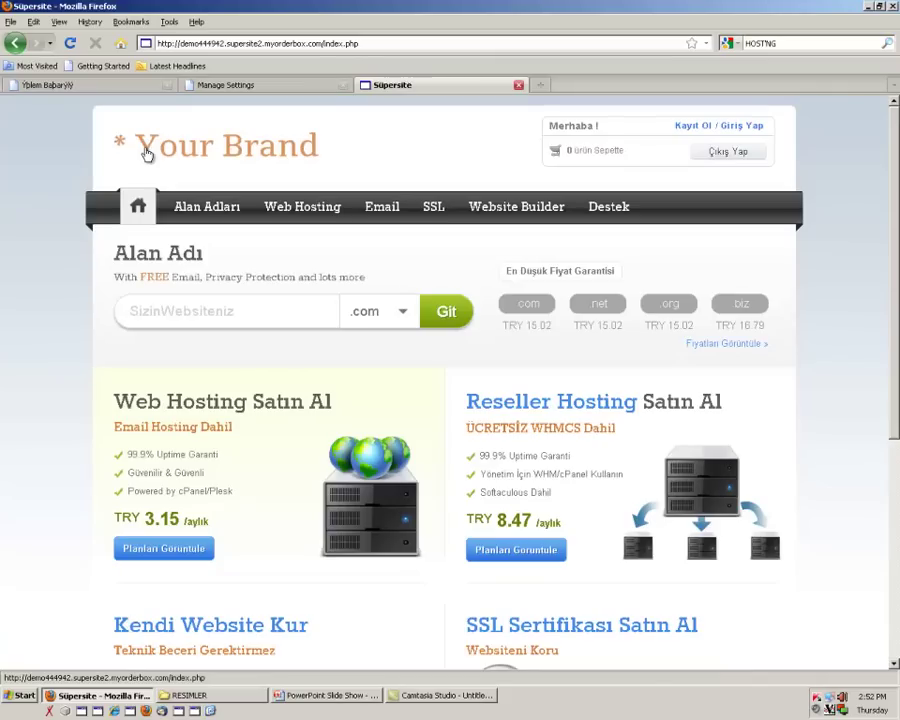
click(230, 86)
scroll(250, 124, up, 5)
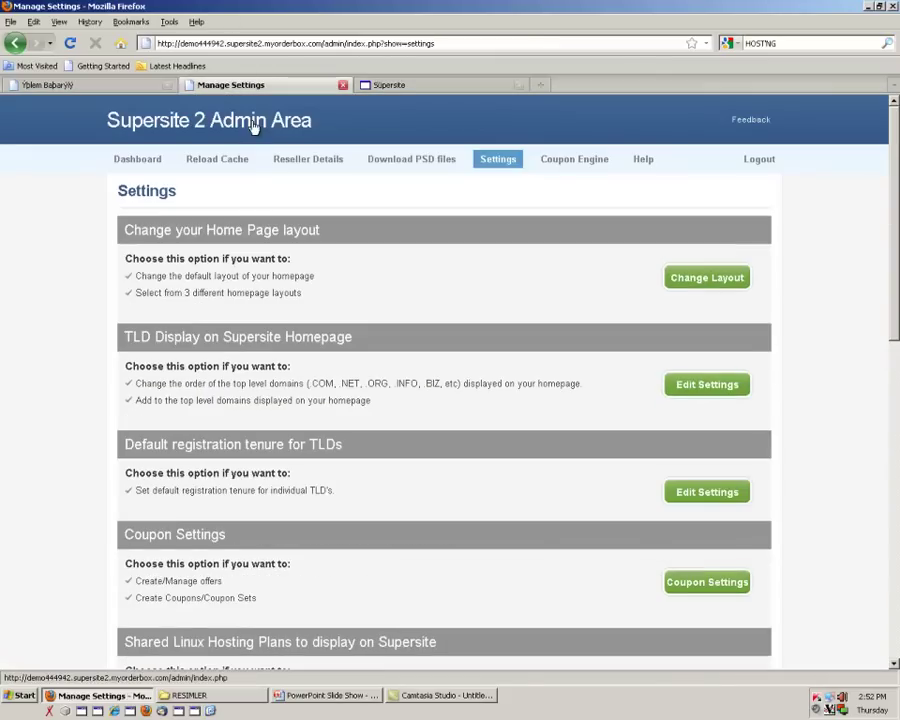
click(137, 160)
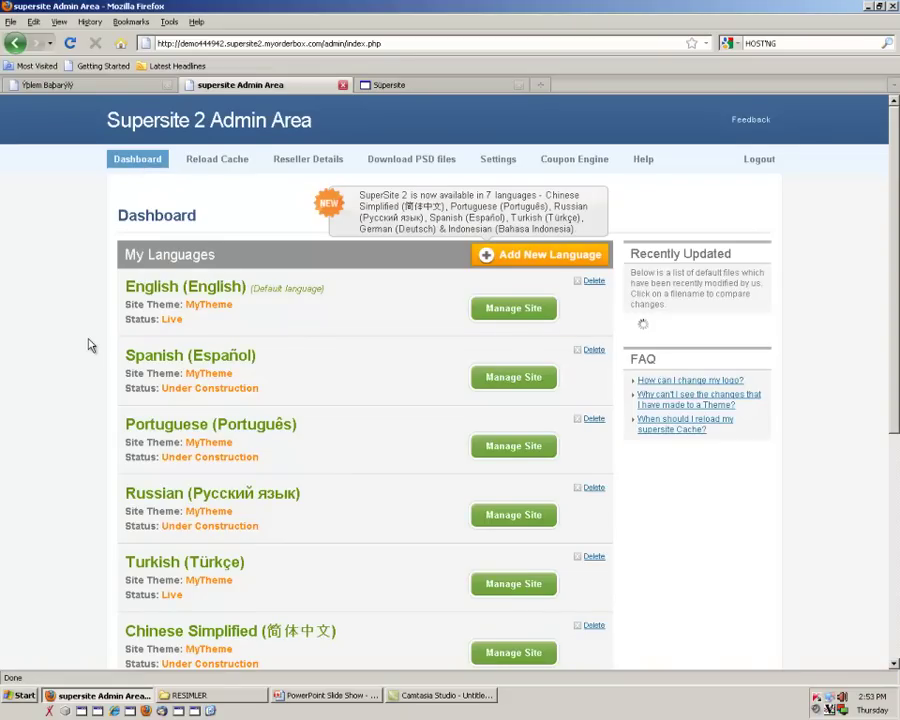
Examine the My Languages and My Themes sections of the dashboard, including each language's theme and status
drag(243, 257, 135, 255)
scroll(135, 255, down, 7)
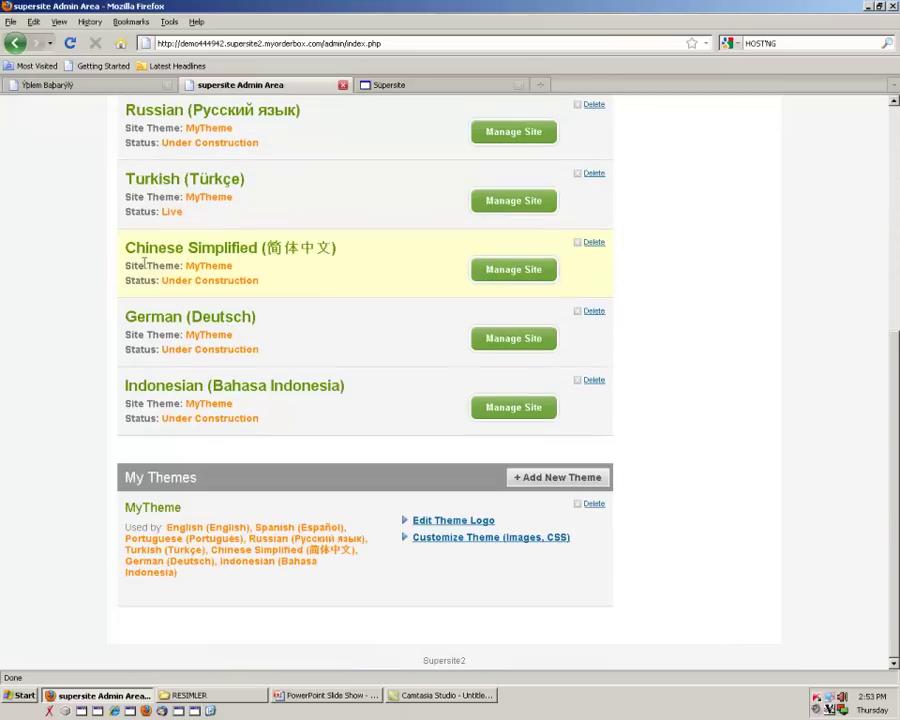
drag(206, 482, 119, 489)
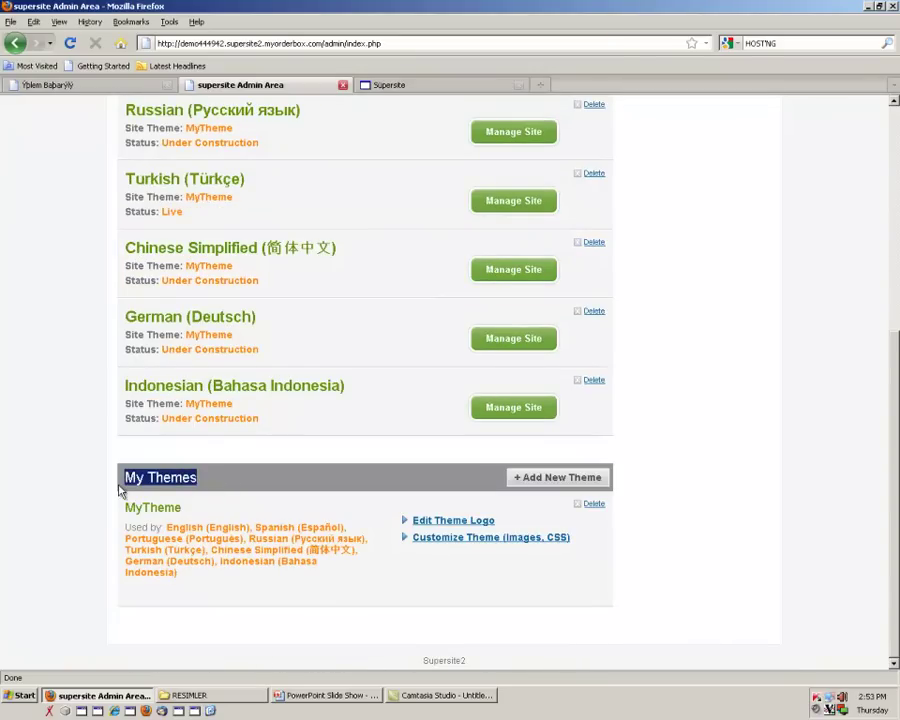
click(103, 474)
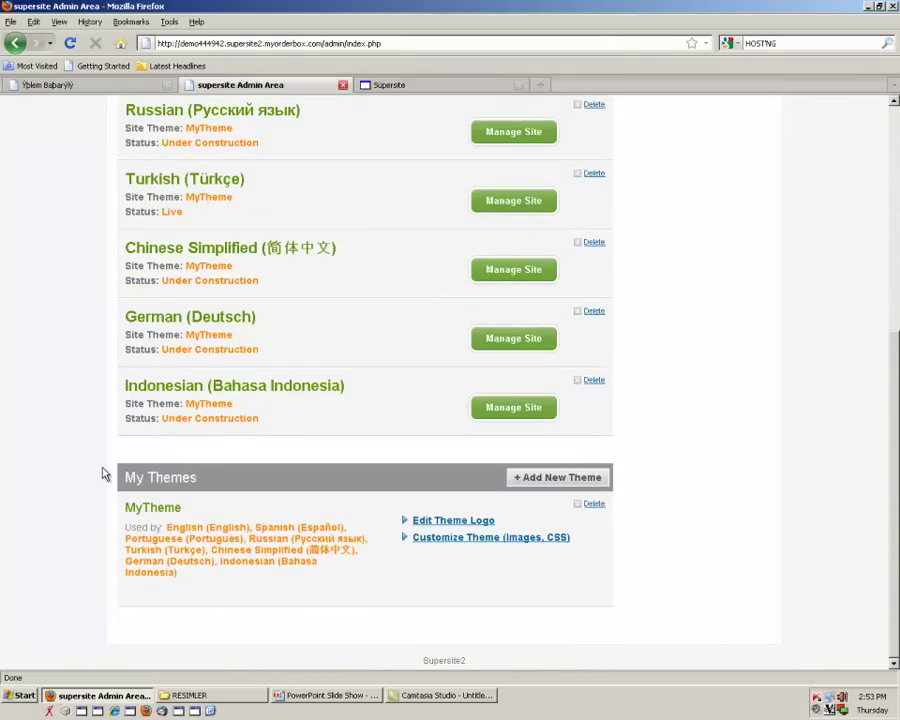
scroll(103, 474, up, 7)
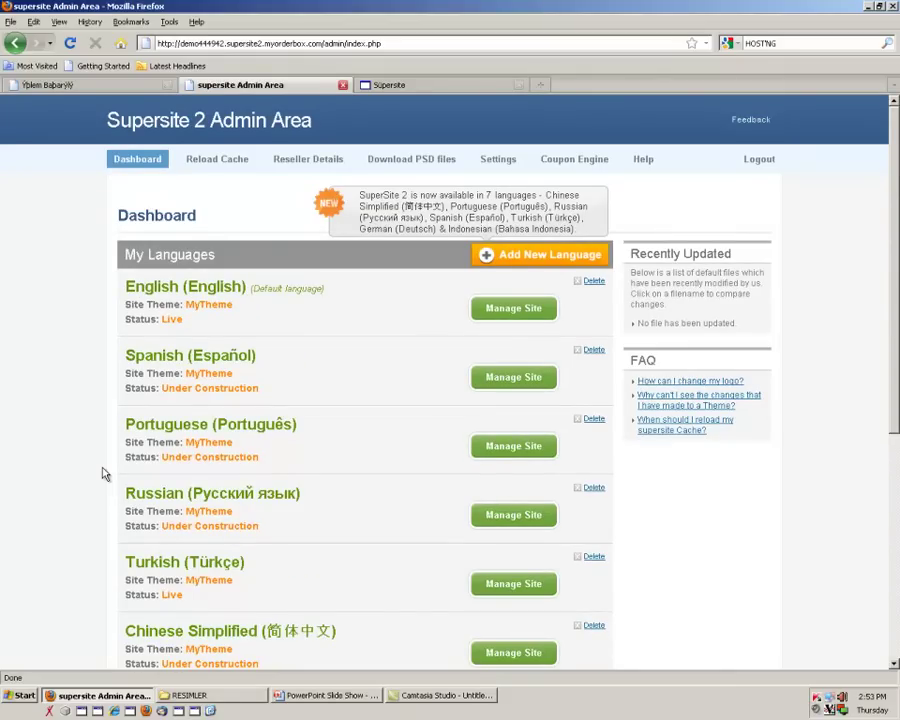
scroll(103, 474, down, 6)
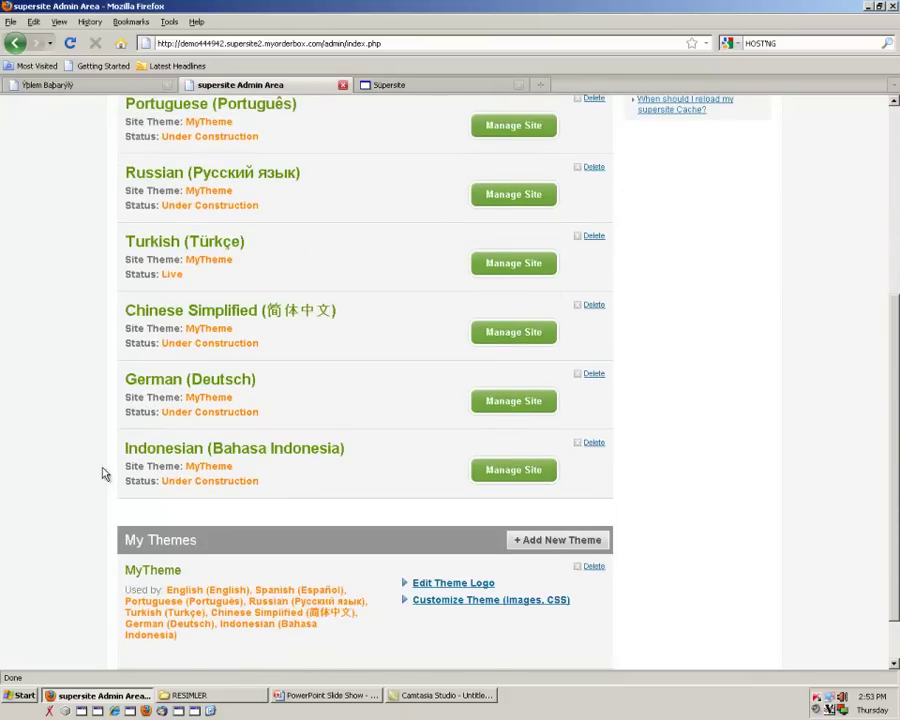
scroll(103, 474, up, 6)
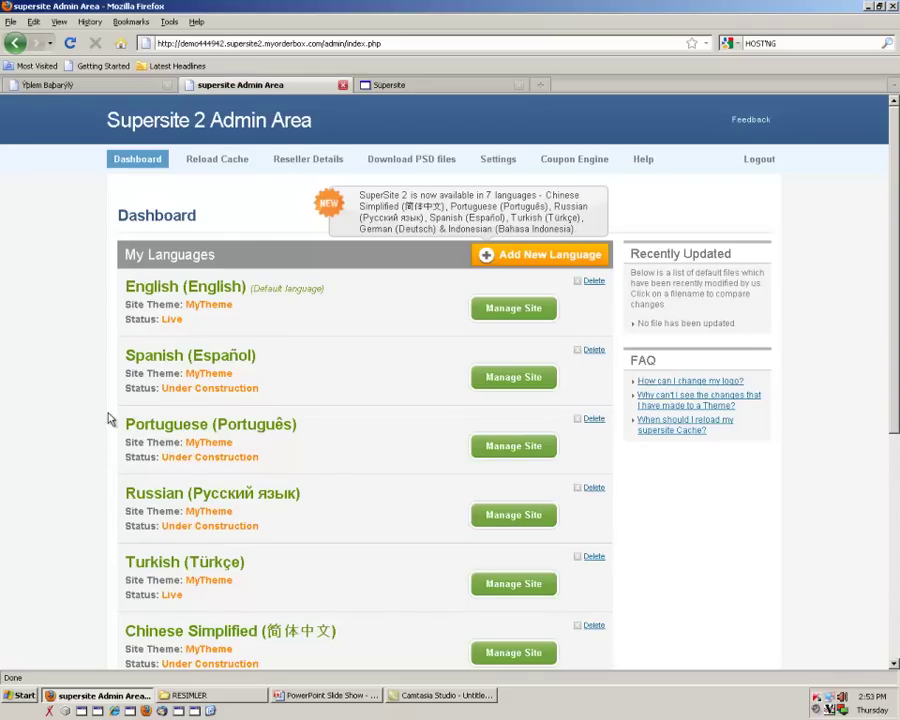
drag(88, 335, 100, 345)
click(104, 341)
scroll(107, 341, down, 5)
scroll(108, 338, up, 4)
drag(226, 191, 122, 192)
scroll(120, 310, down, 6)
drag(204, 483, 120, 478)
click(96, 466)
scroll(87, 438, up, 4)
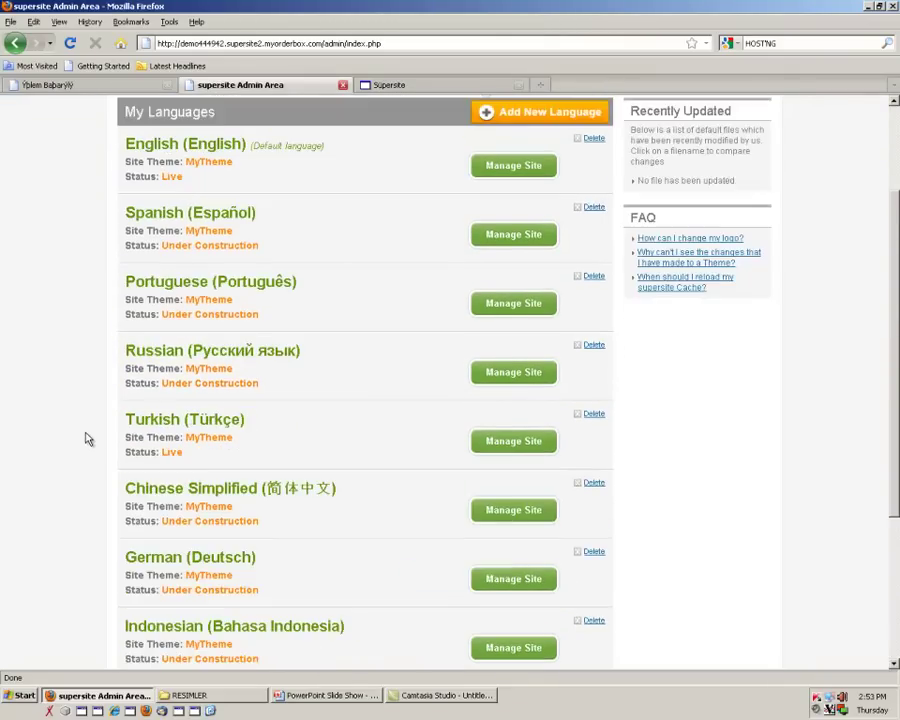
scroll(86, 438, up, 3)
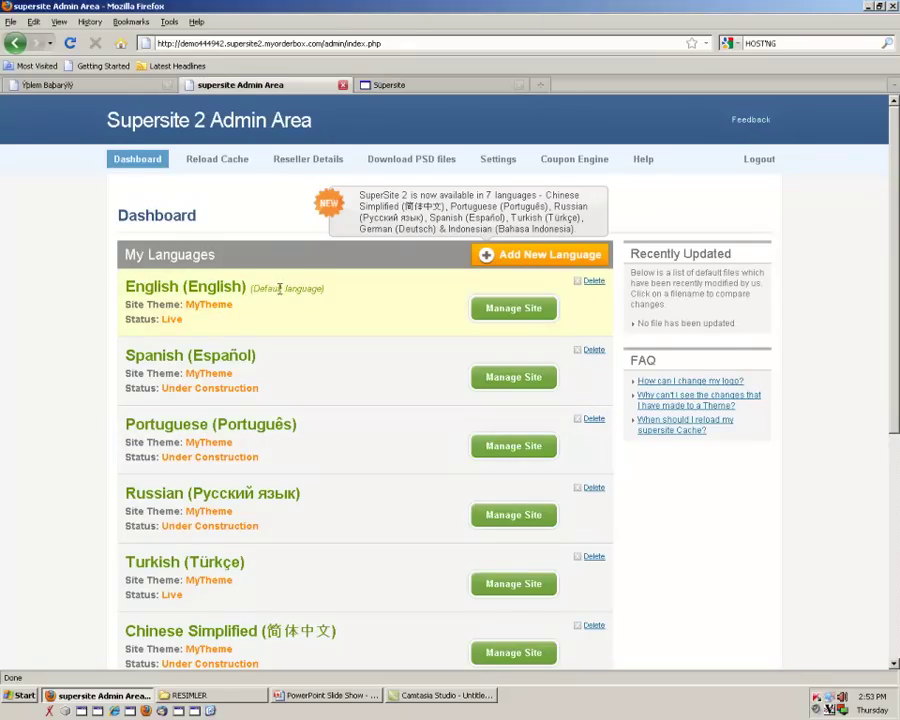
Check which site language is the default and compare the status of the English and Turkish entries with the others
drag(317, 287, 266, 293)
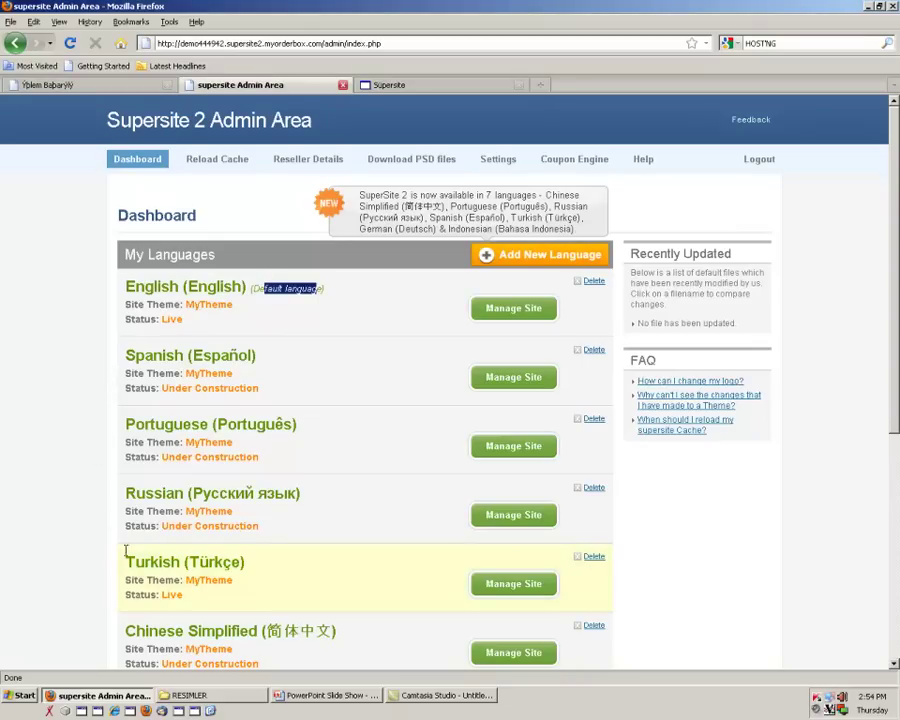
scroll(140, 505, down, 2)
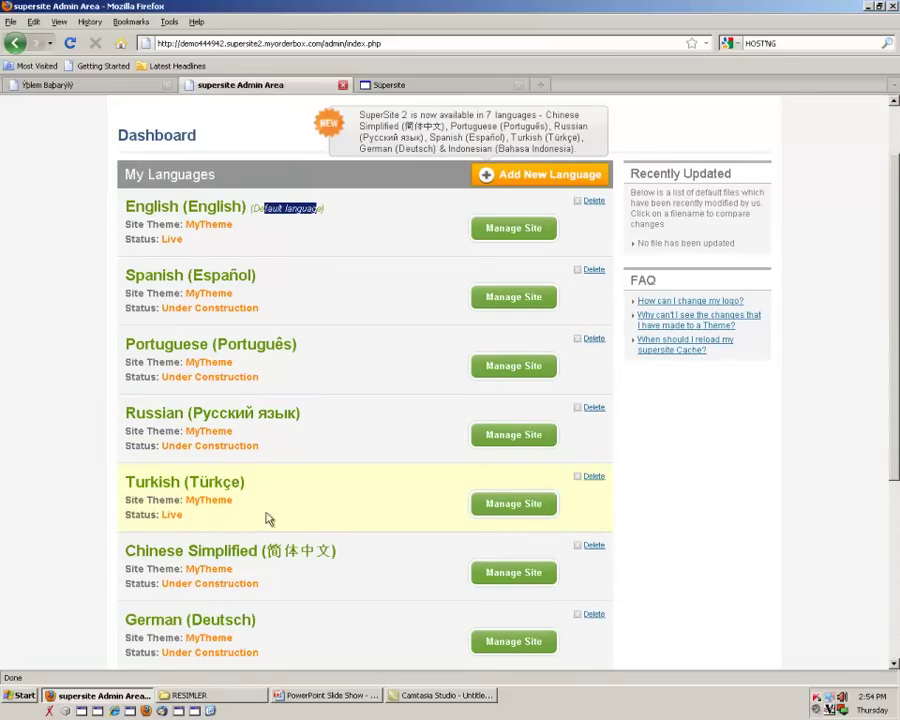
drag(124, 482, 272, 491)
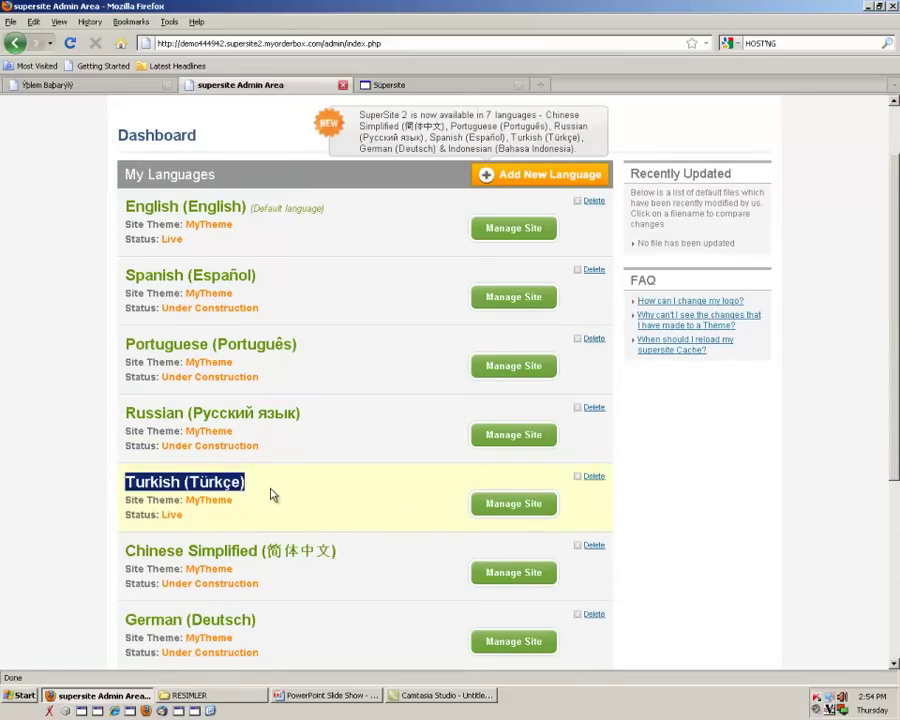
scroll(270, 493, down, 3)
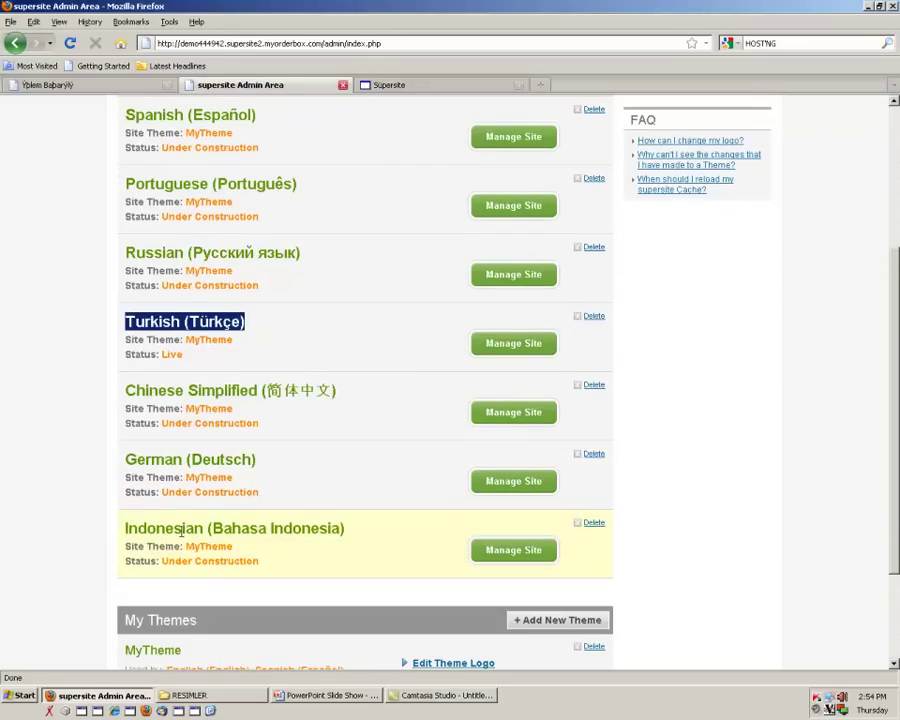
scroll(170, 477, up, 5)
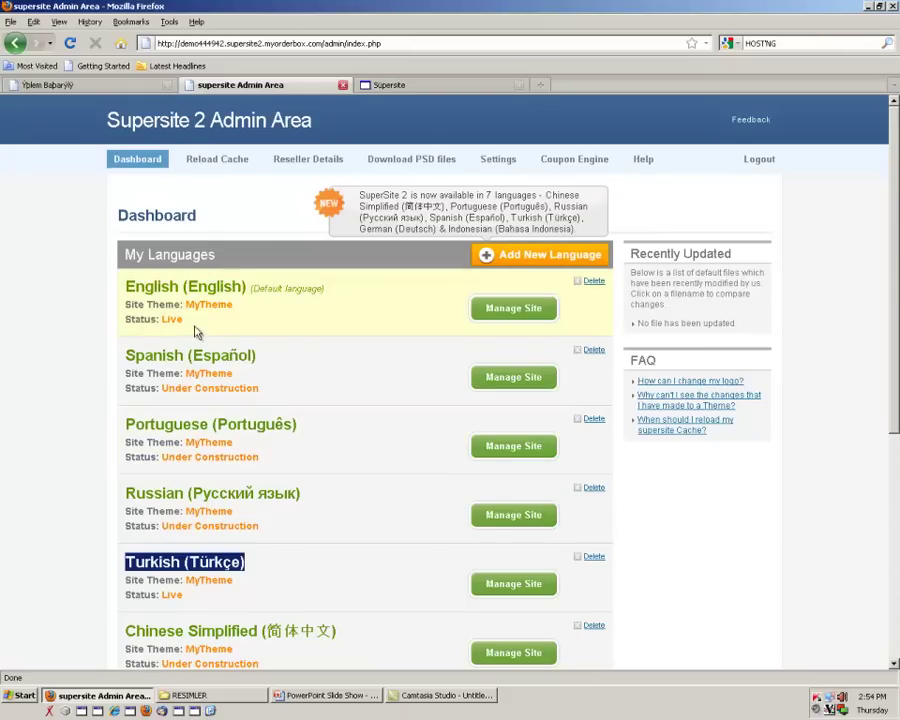
drag(340, 298, 120, 287)
click(101, 452)
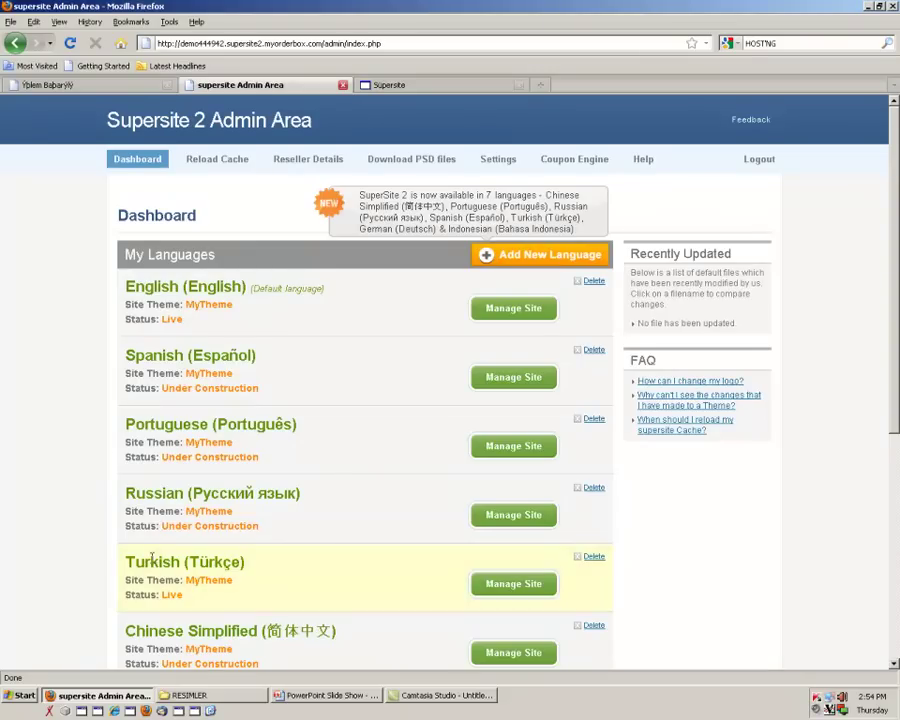
drag(115, 558, 285, 566)
click(304, 556)
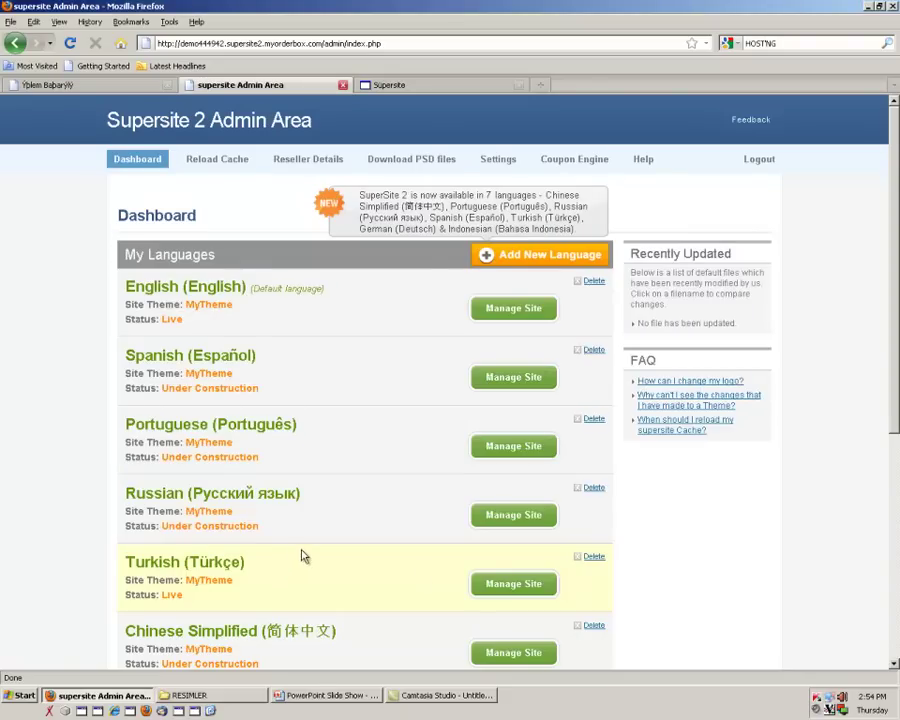
Open the settings of the Turkish (Türkçe) supersite for editing and check the themes available to it
click(529, 586)
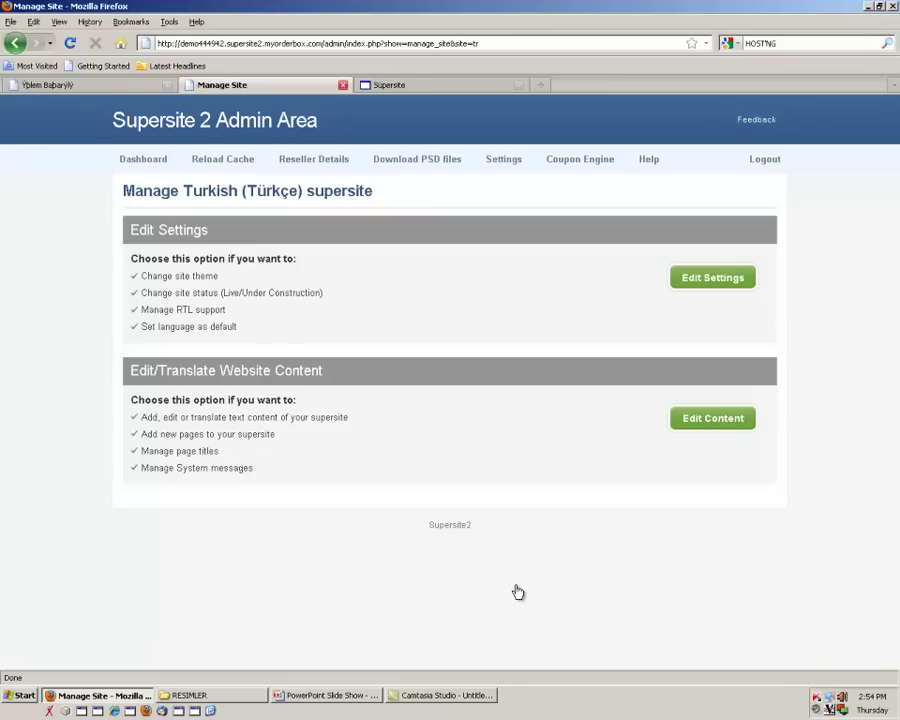
drag(210, 230, 131, 230)
click(716, 277)
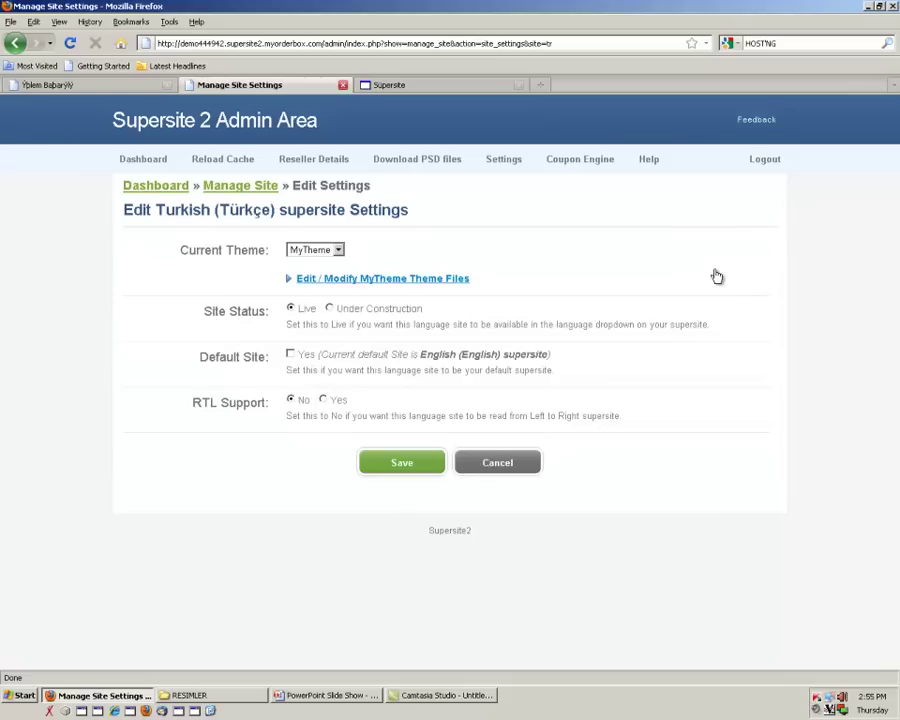
click(319, 252)
click(319, 257)
Go to the storefront home page and check the languages offered in its footer language selector
click(405, 87)
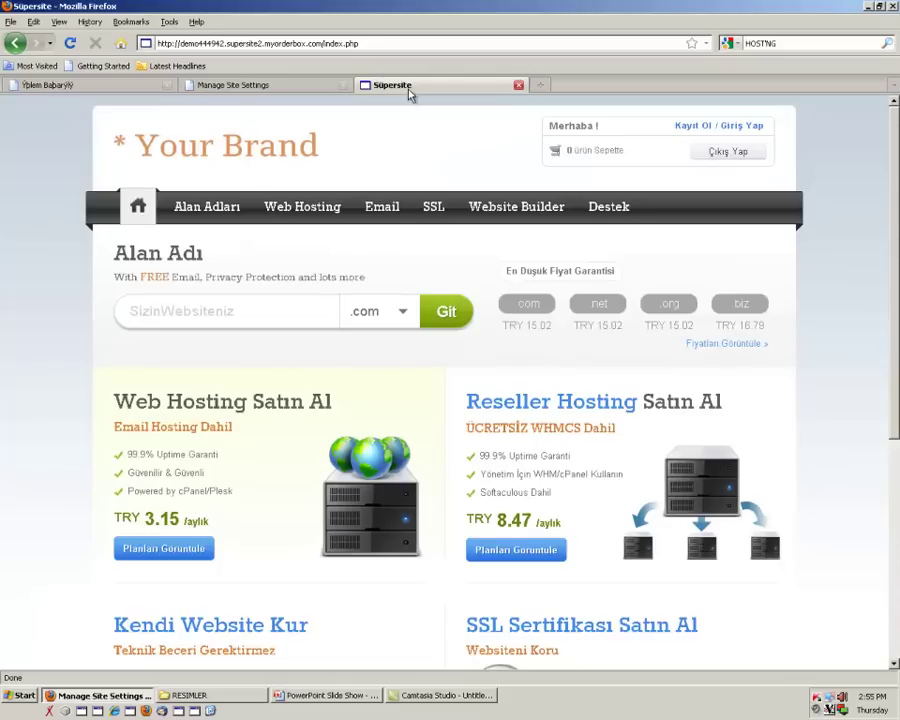
scroll(607, 540, down, 5)
click(692, 502)
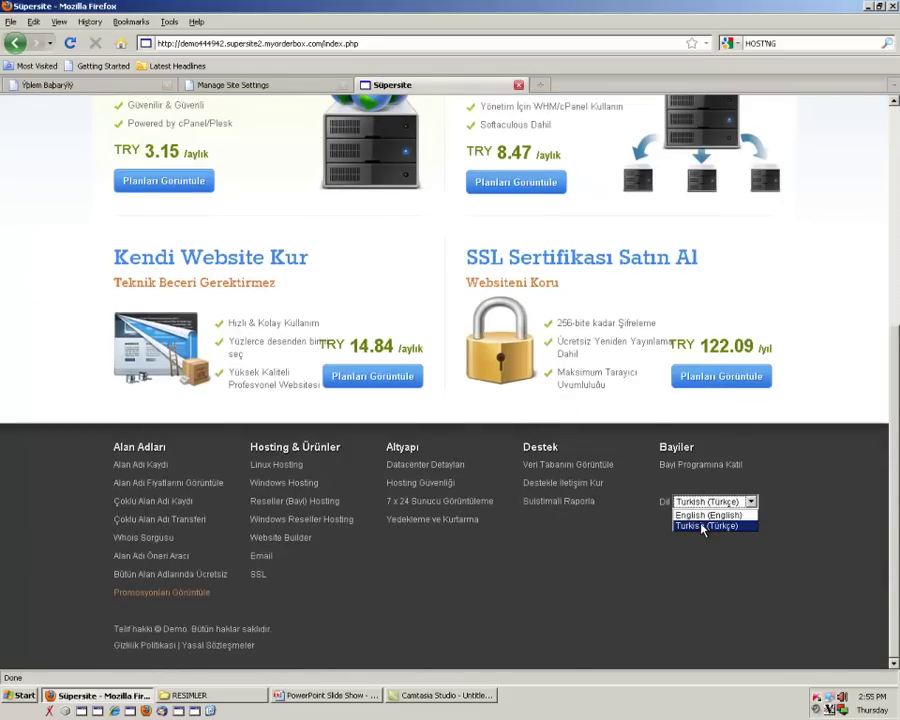
Set the Turkish (Türkçe) supersite as the default site and save its settings
click(824, 505)
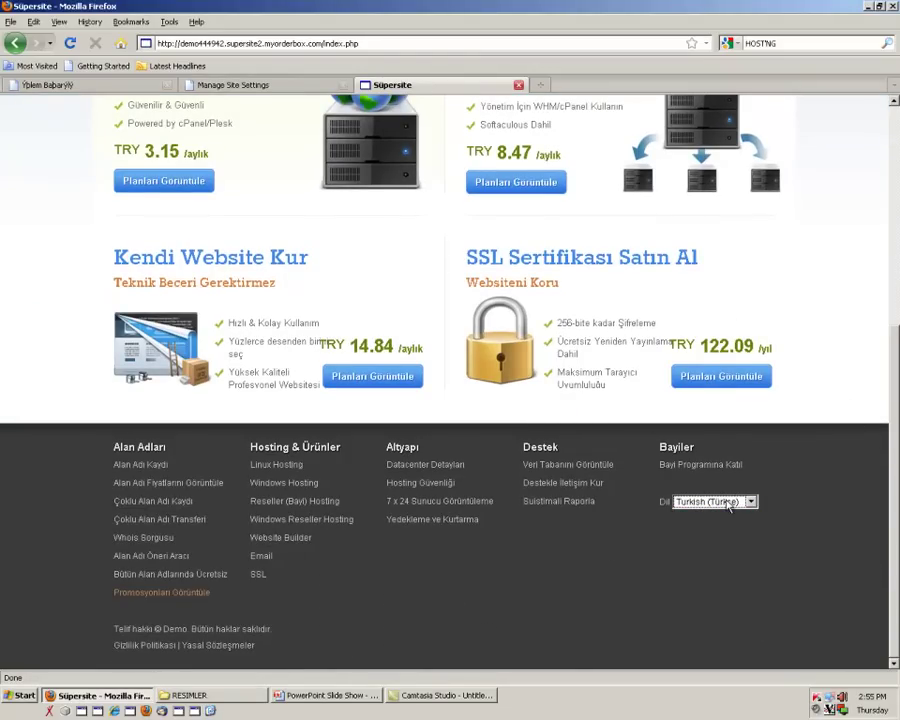
scroll(716, 513, up, 5)
scroll(716, 513, up, 1)
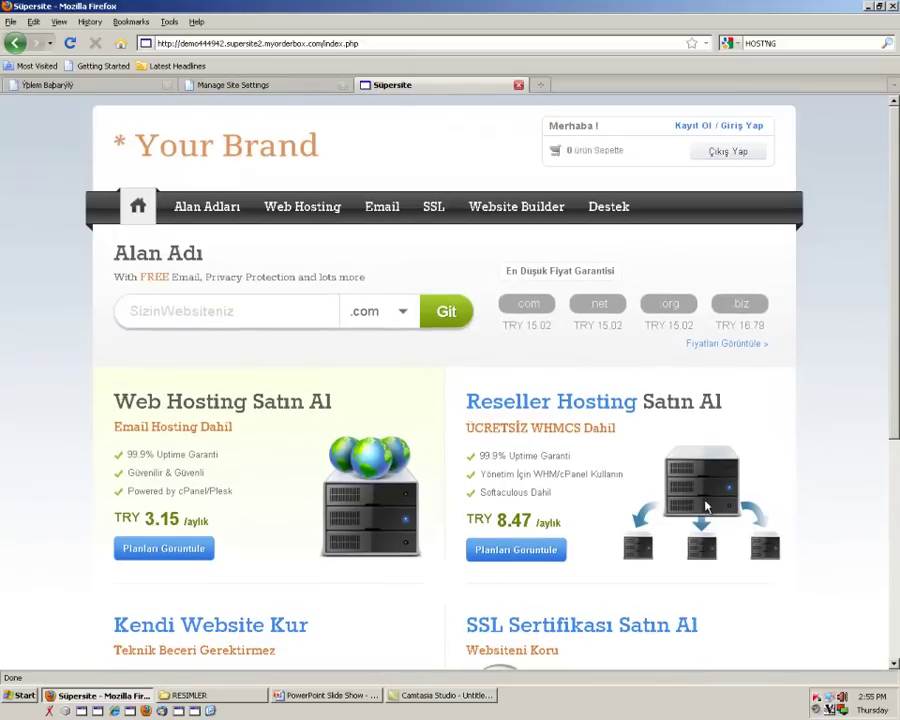
click(256, 86)
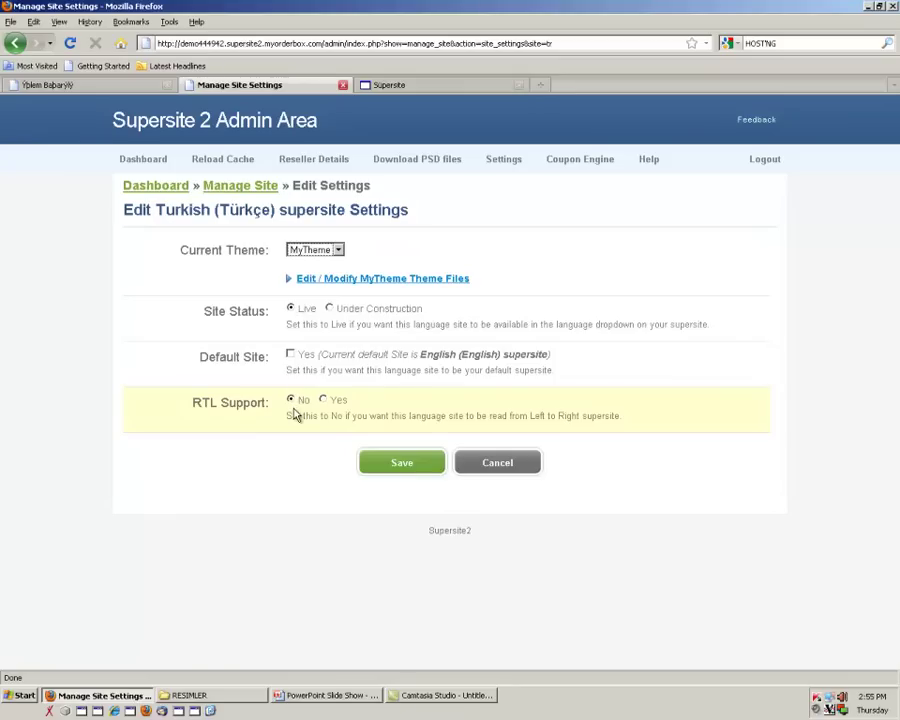
click(290, 355)
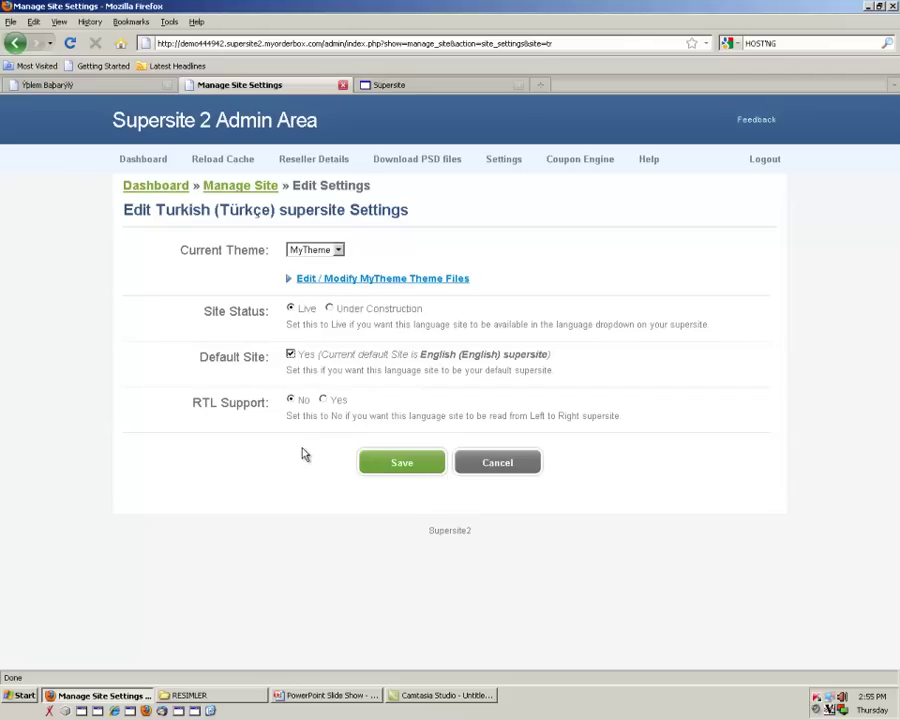
click(401, 463)
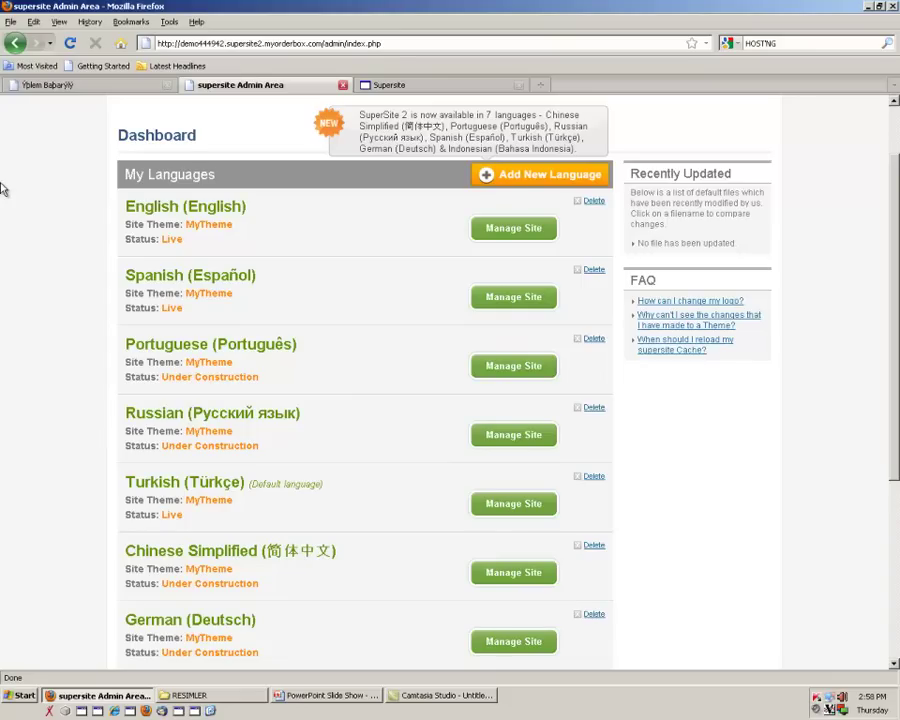
Add French (Français) as a new language to the My Languages list on the dashboard
scroll(84, 213, down, 5)
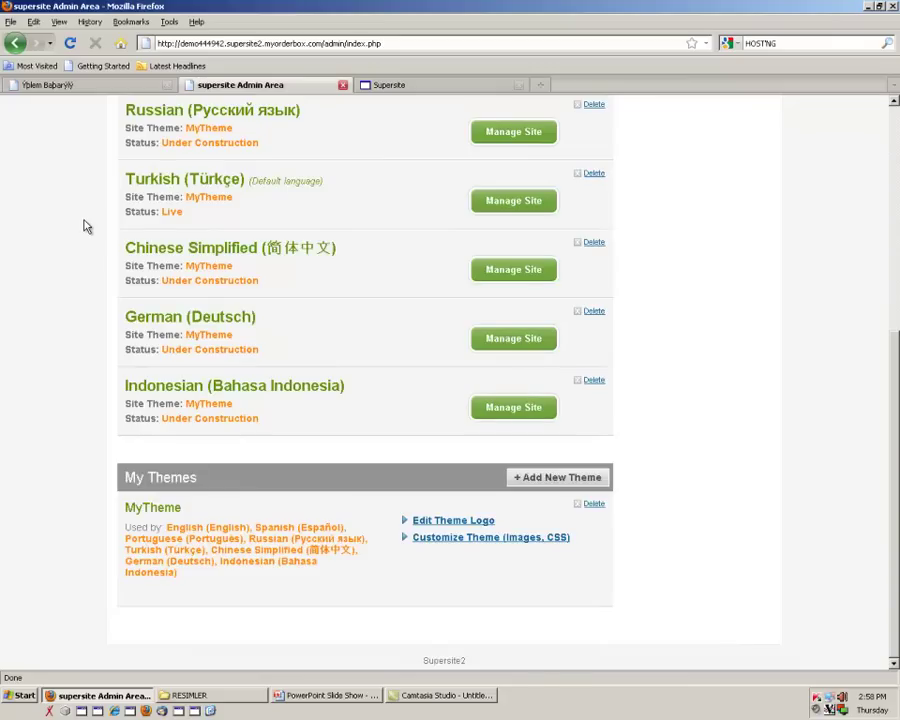
scroll(84, 225, up, 6)
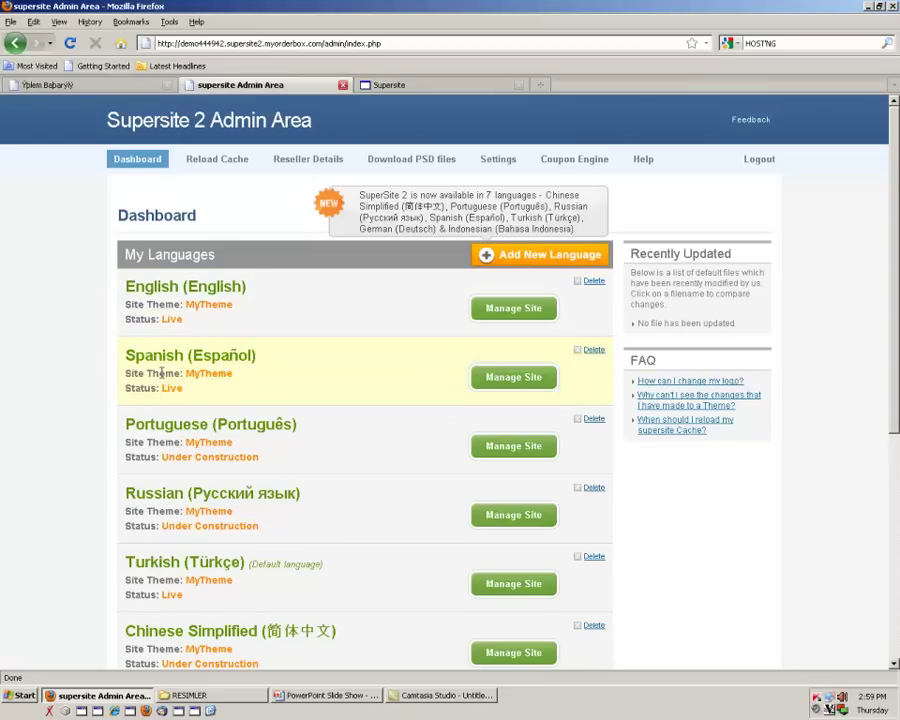
scroll(161, 373, down, 5)
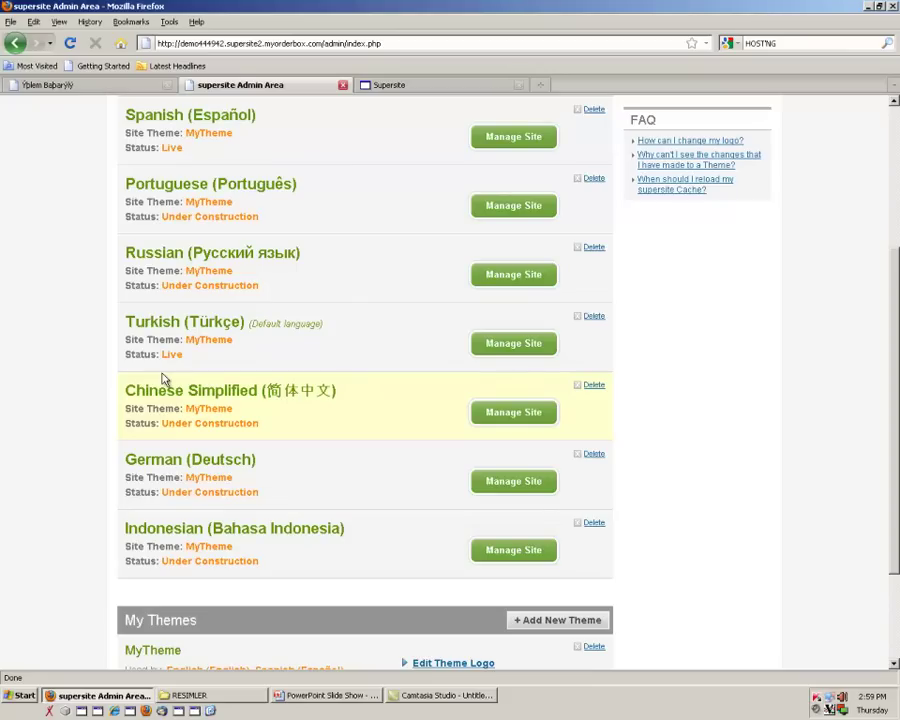
scroll(420, 290, up, 3)
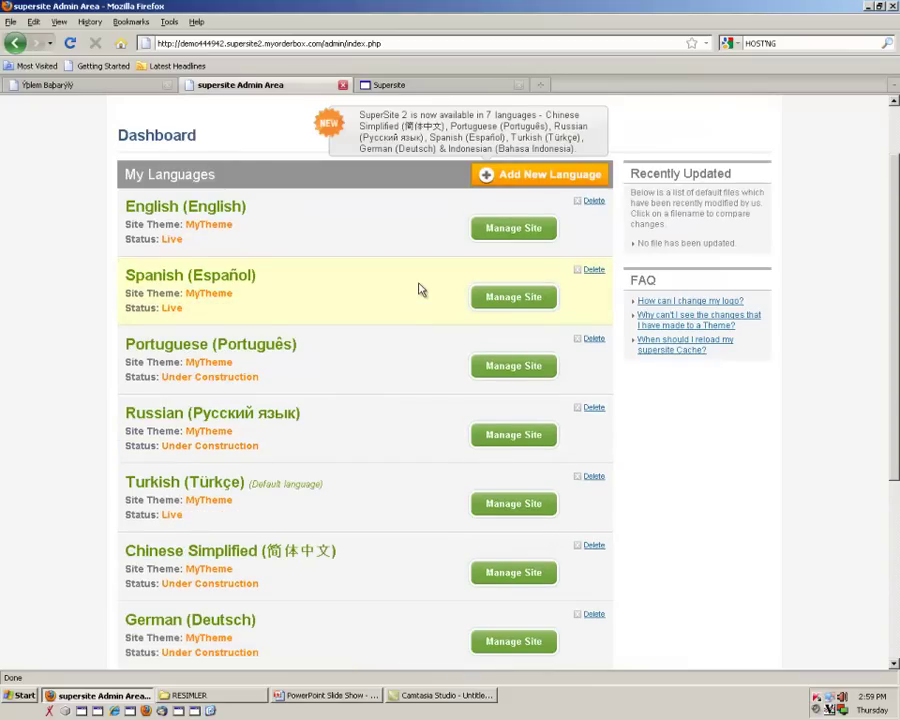
click(528, 177)
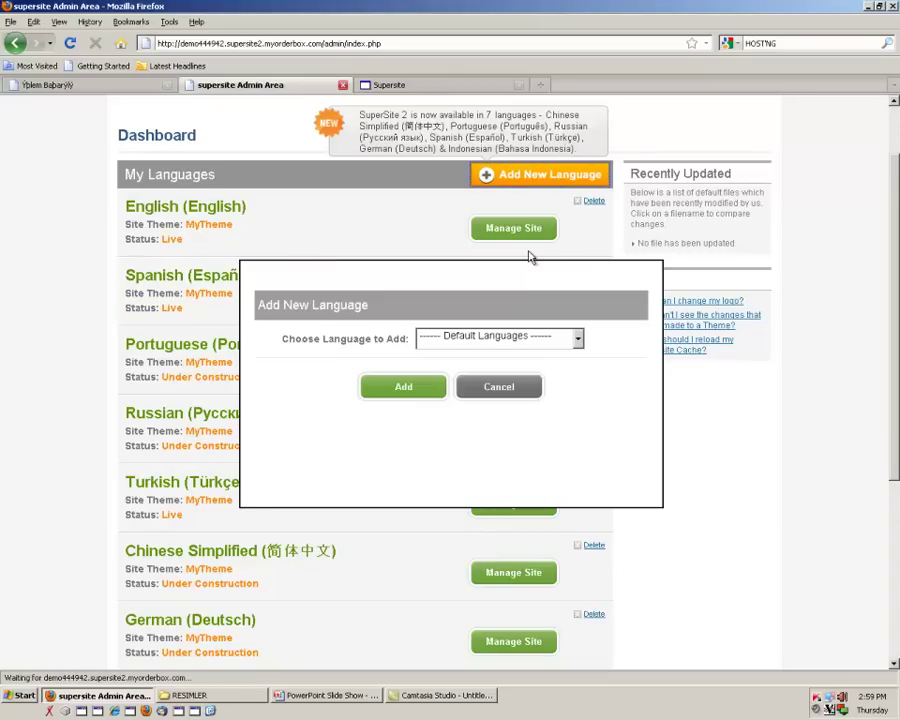
click(461, 340)
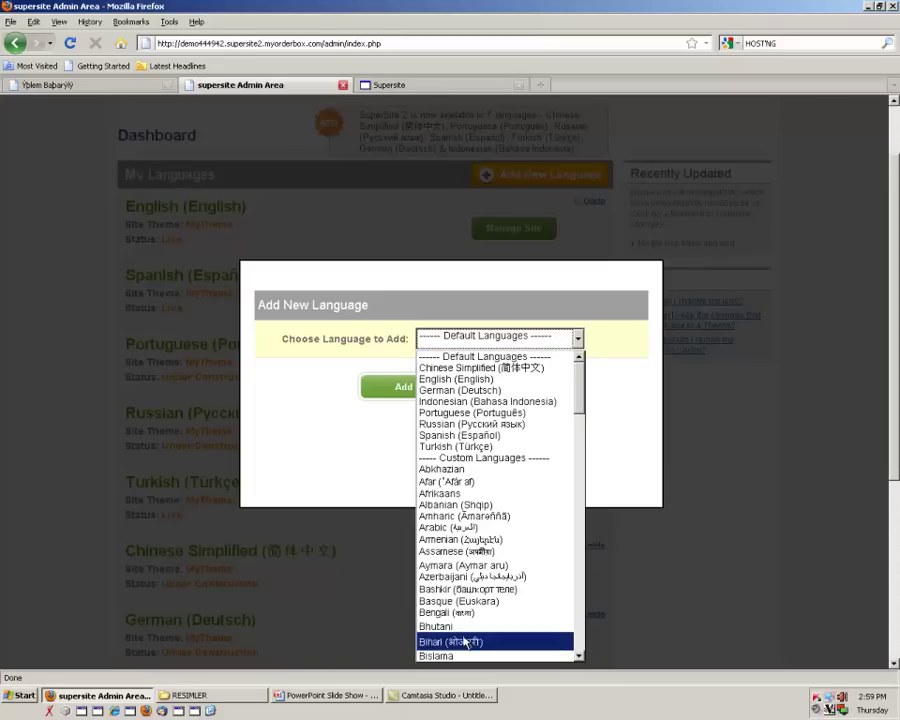
scroll(458, 625, down, 1)
scroll(458, 625, down, 5)
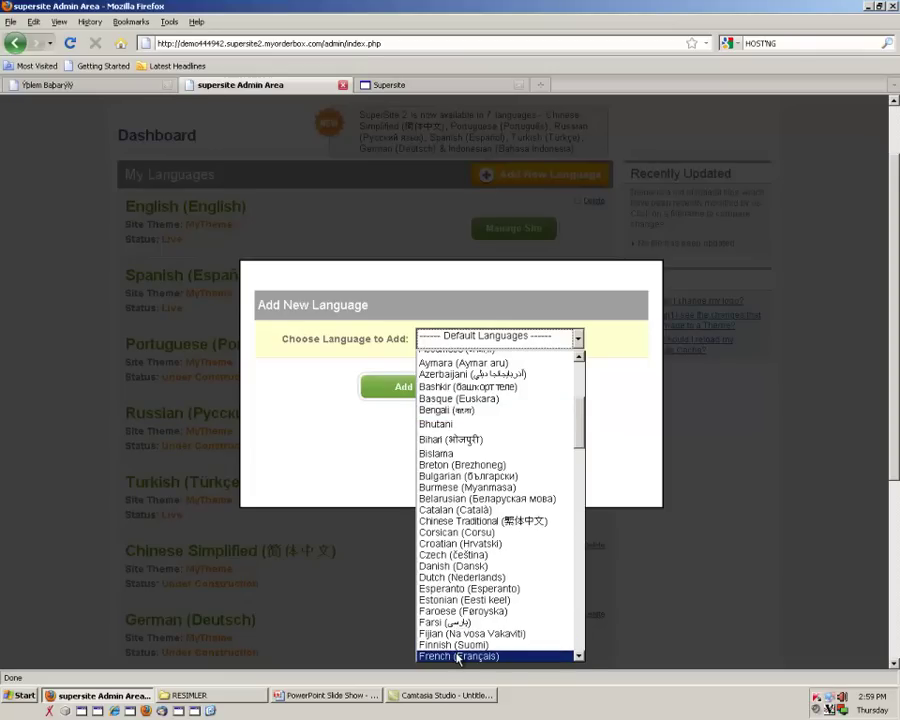
click(458, 656)
click(414, 395)
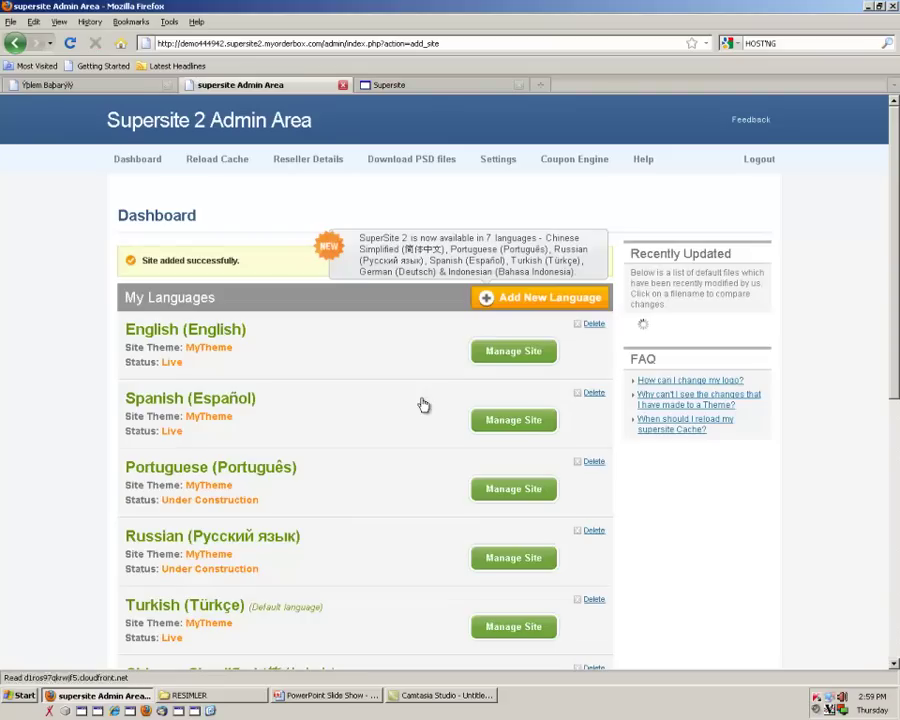
Examine the My Languages and My Themes lists, including the French entry's status and theme compared with the other languages
scroll(78, 418, down, 8)
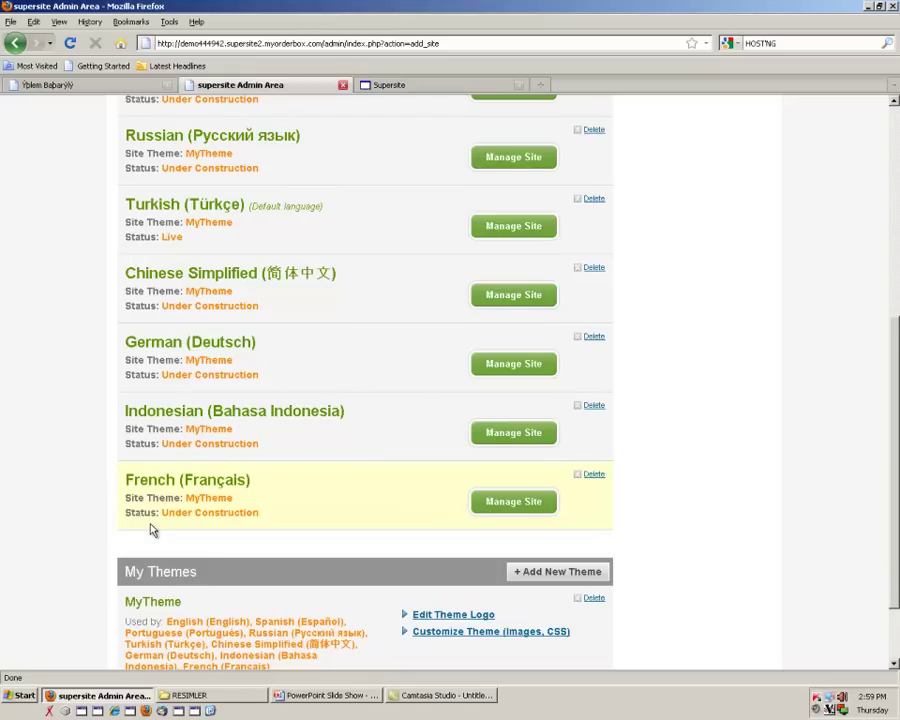
scroll(168, 526, up, 5)
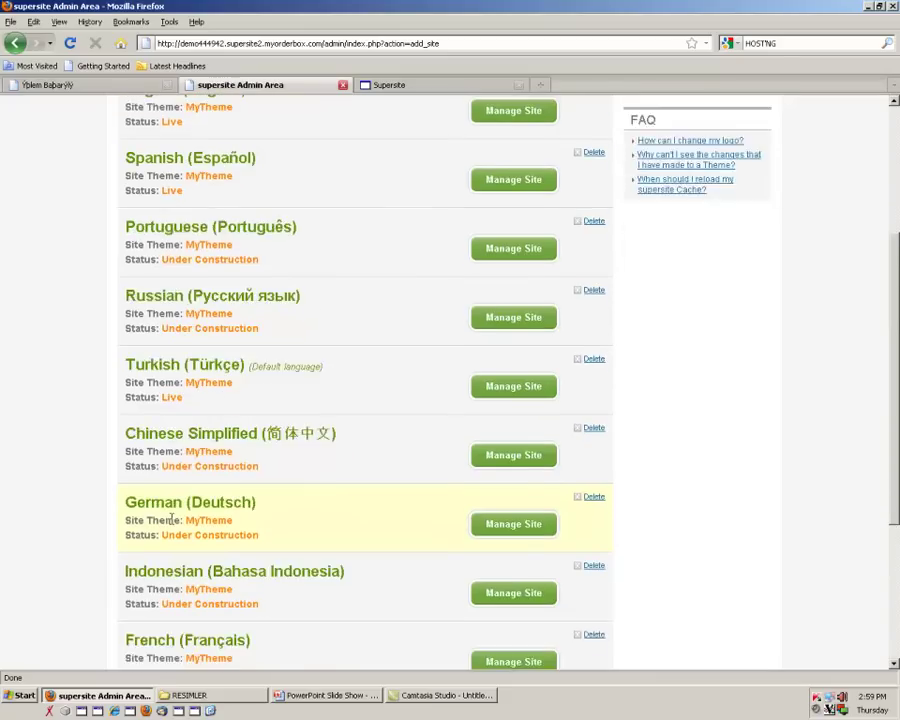
scroll(172, 519, down, 6)
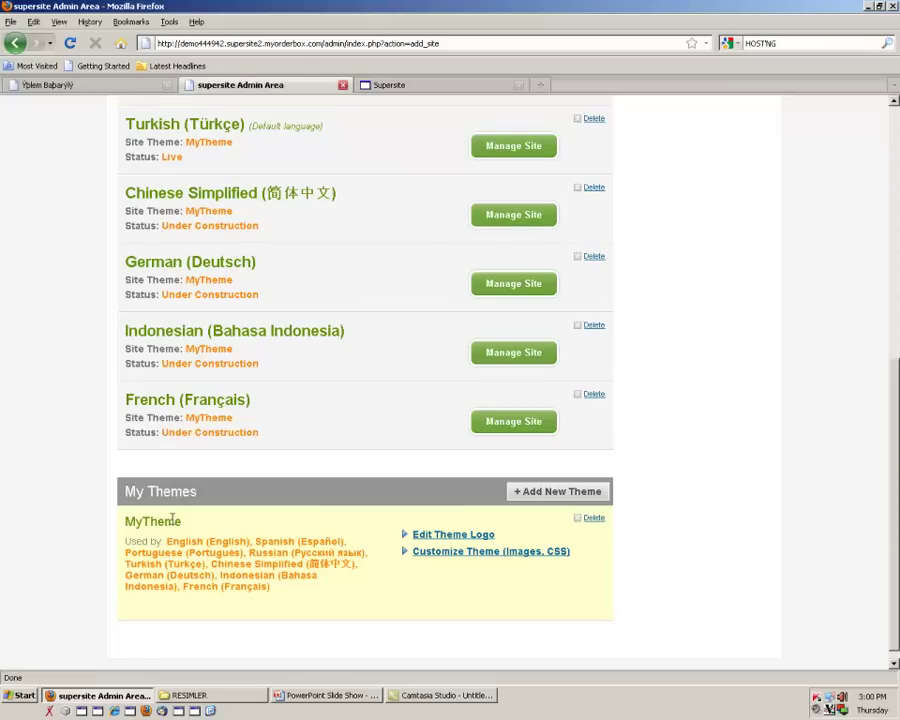
scroll(172, 518, up, 7)
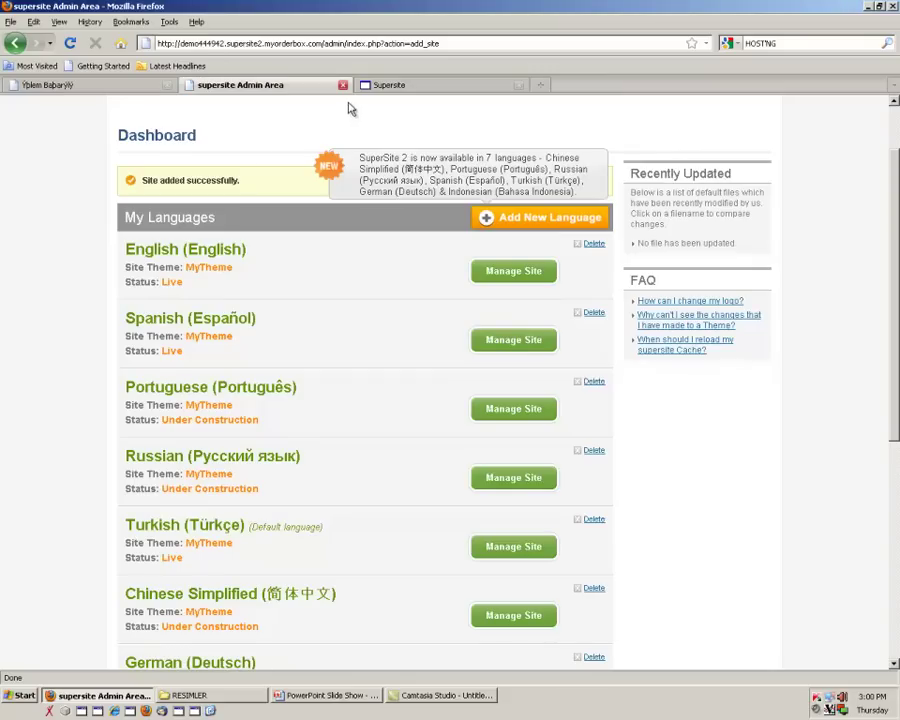
scroll(219, 257, down, 6)
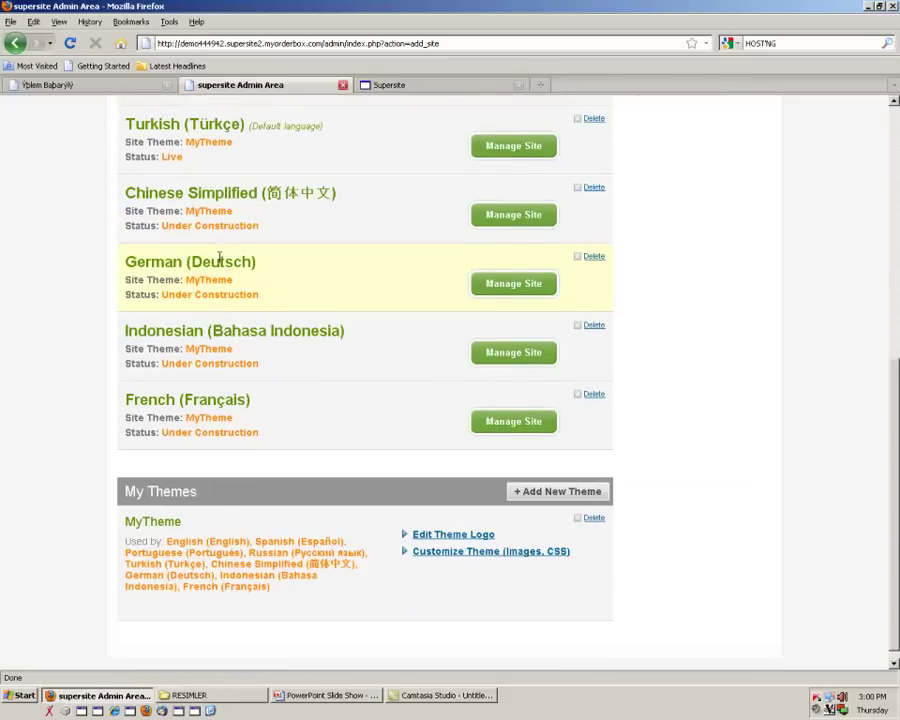
scroll(219, 257, up, 6)
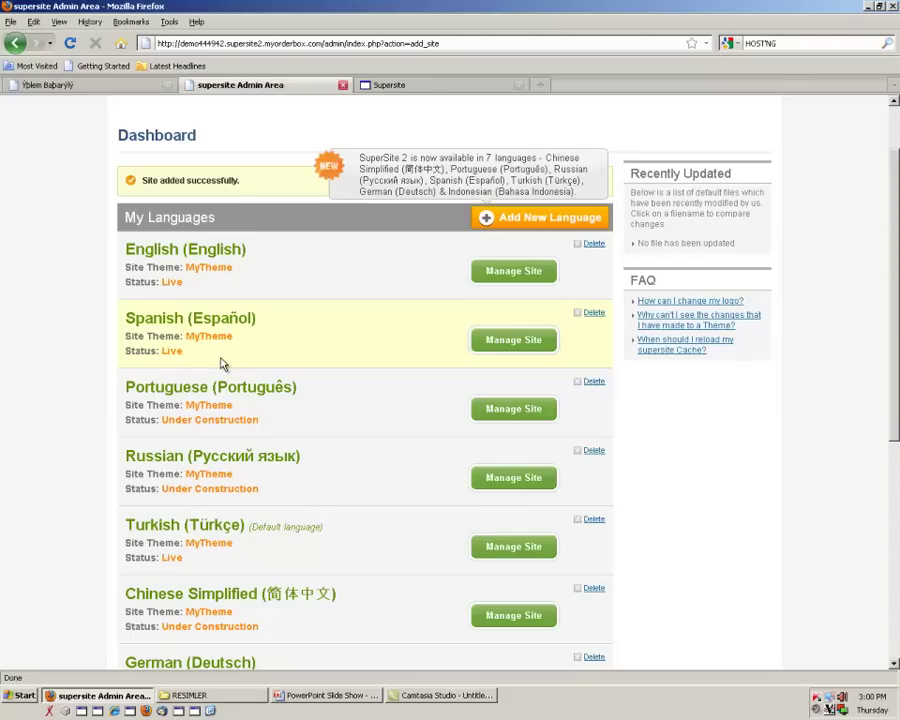
scroll(222, 364, down, 7)
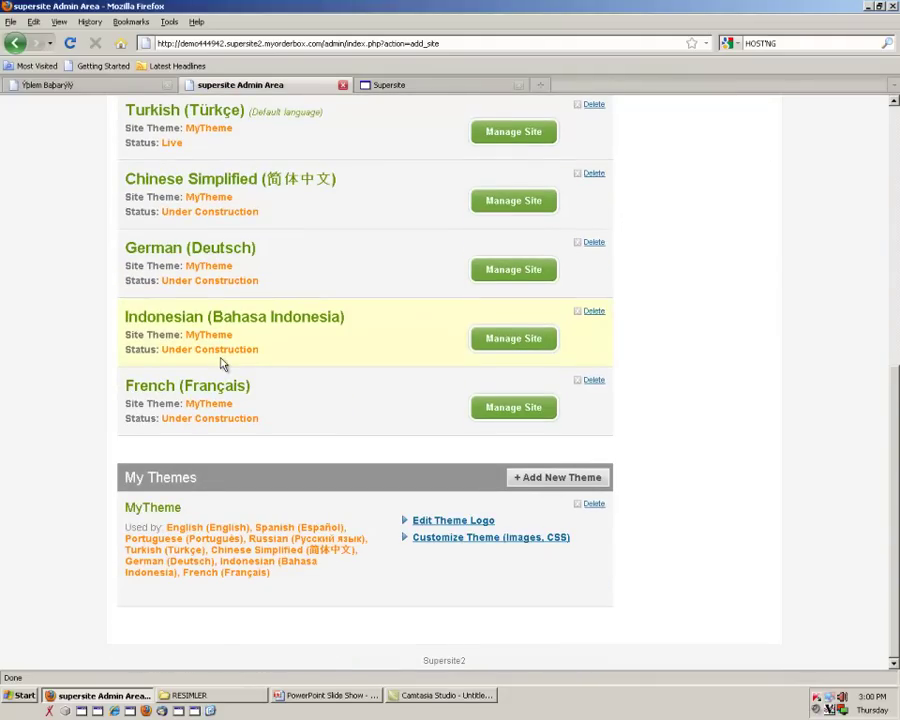
scroll(245, 383, up, 5)
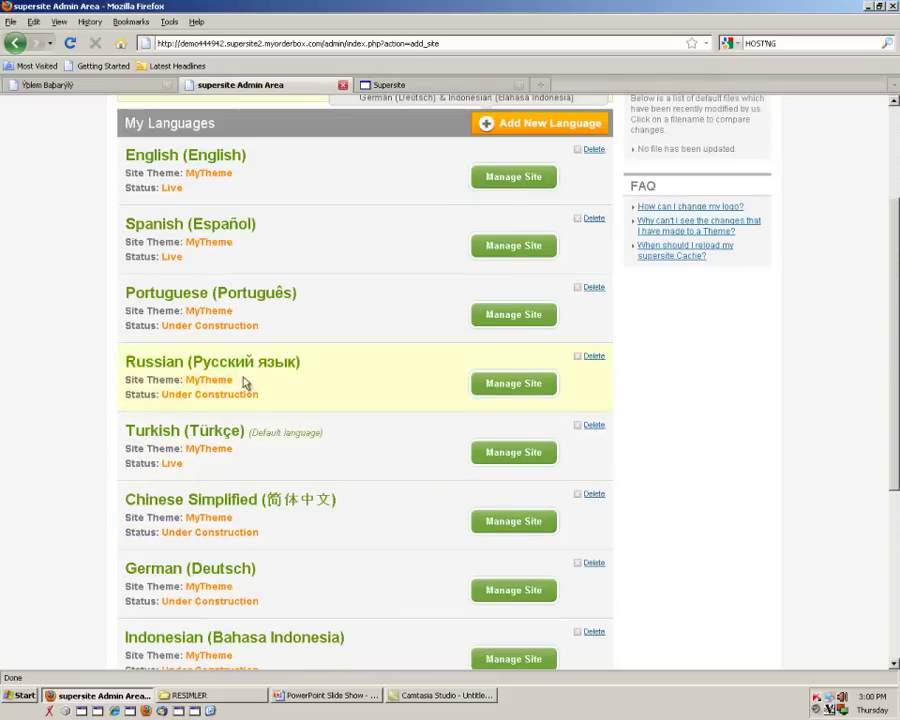
scroll(453, 209, up, 4)
scroll(462, 445, down, 4)
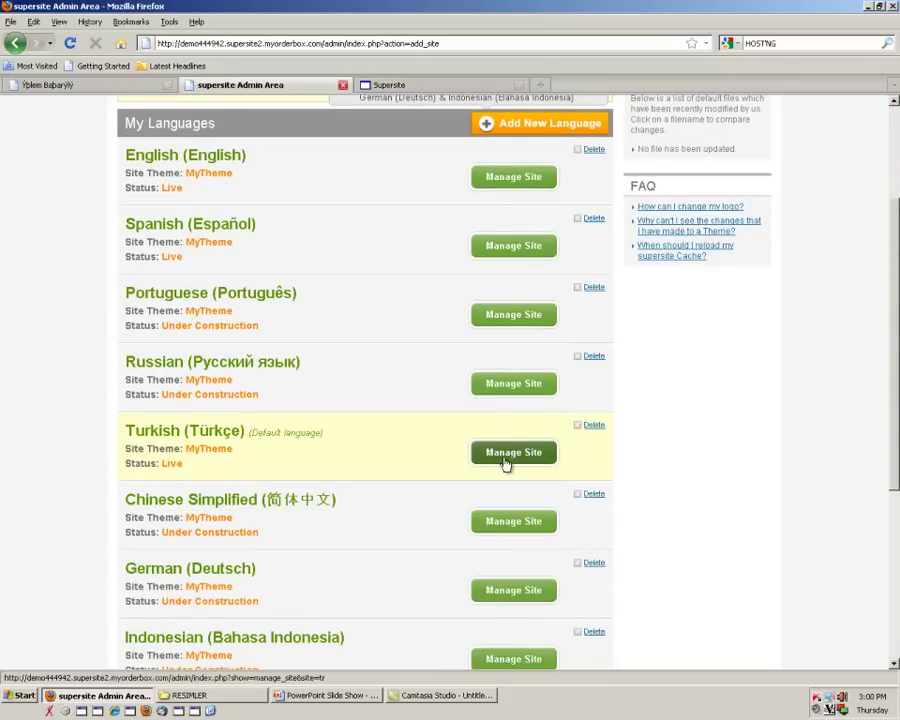
Open the management page of the Turkish (Türkçe) supersite and review its Edit Settings and Edit/Translate Website Content sections
click(506, 458)
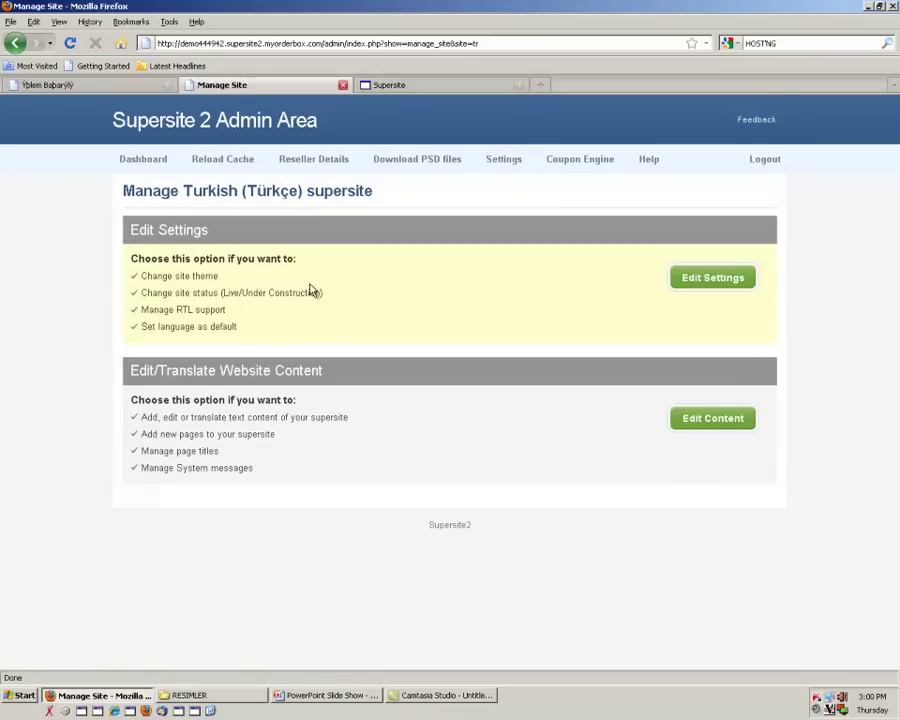
drag(128, 232, 232, 235)
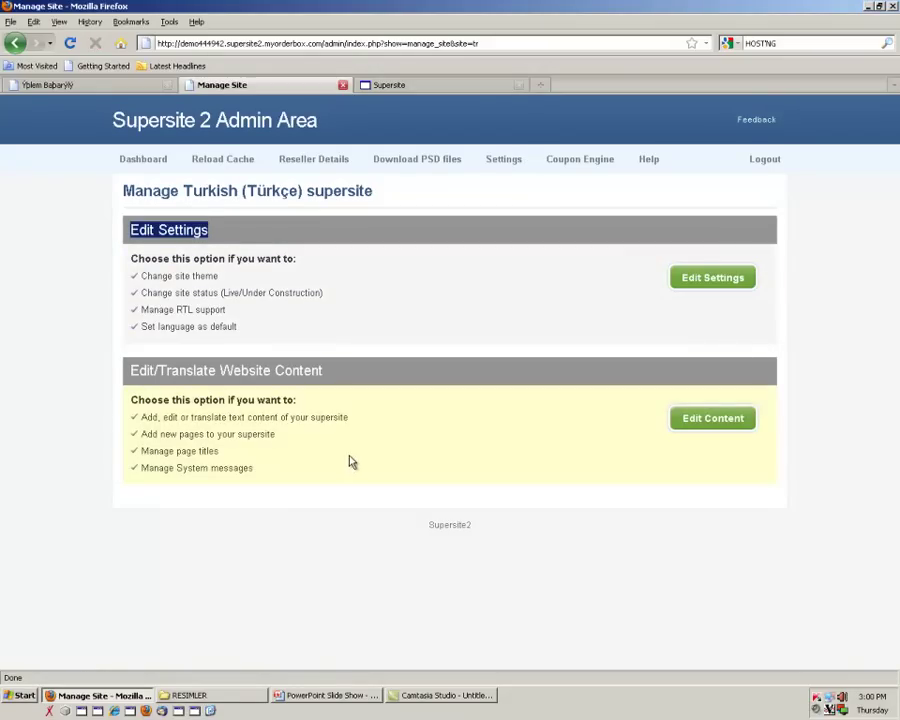
drag(398, 374, 118, 372)
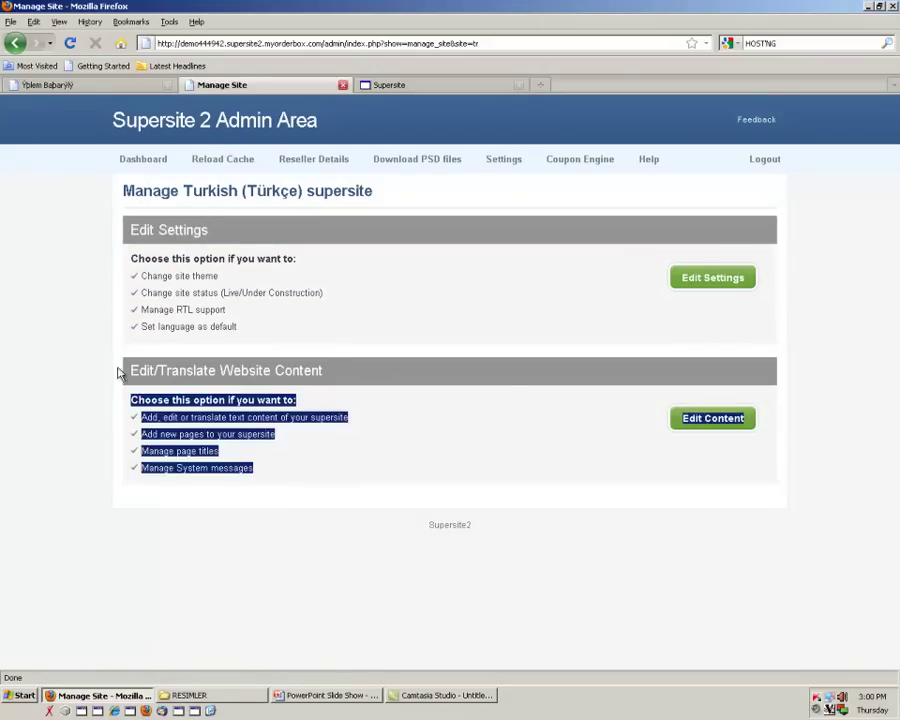
Open the Turkish supersite's content pages and browse to the Includes folder inside Homepage
click(690, 420)
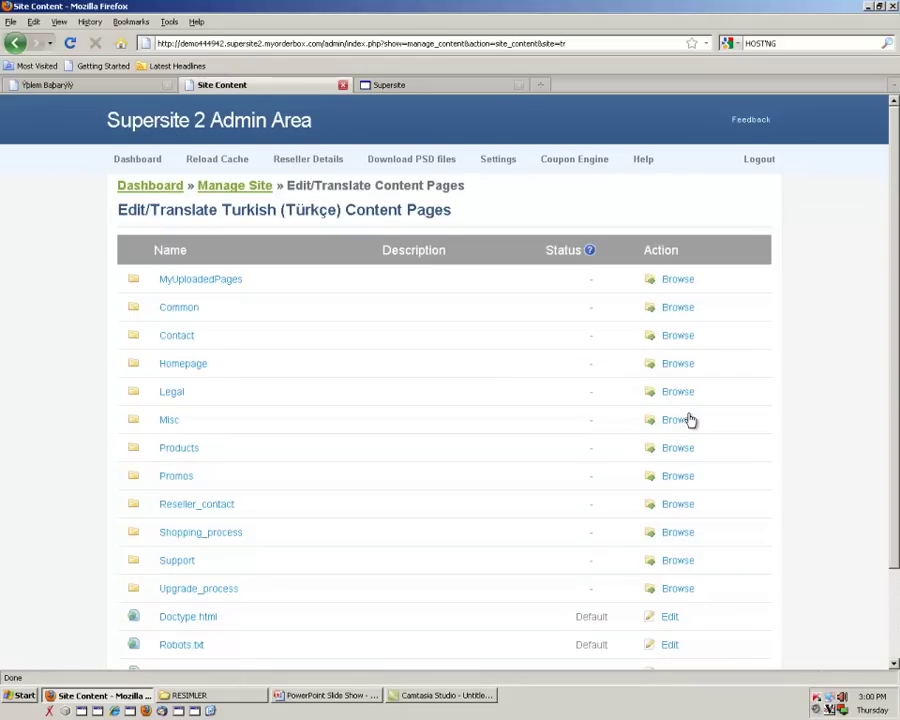
click(194, 364)
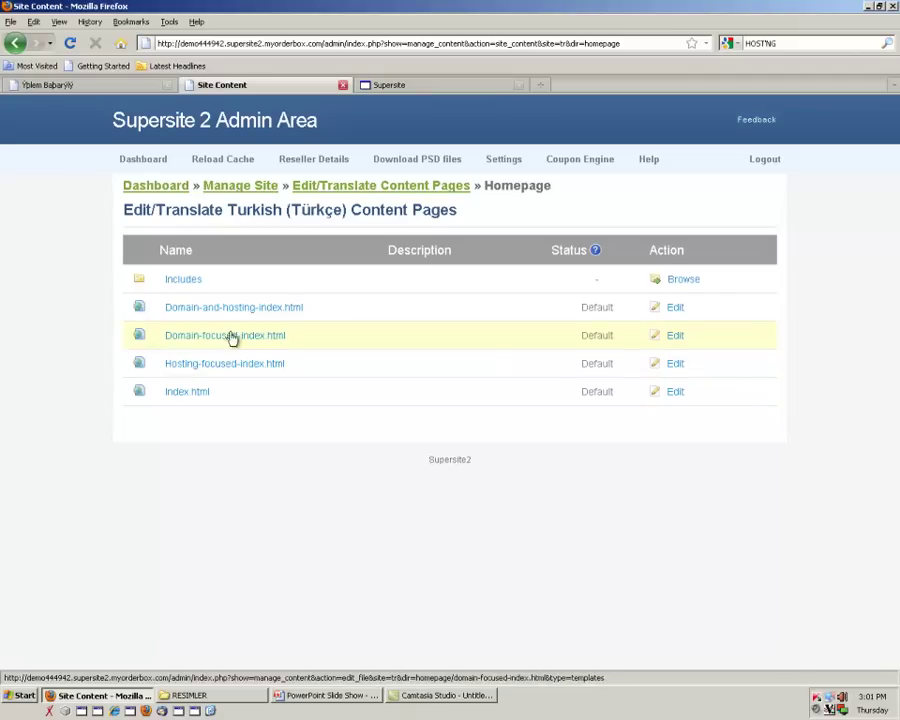
click(184, 279)
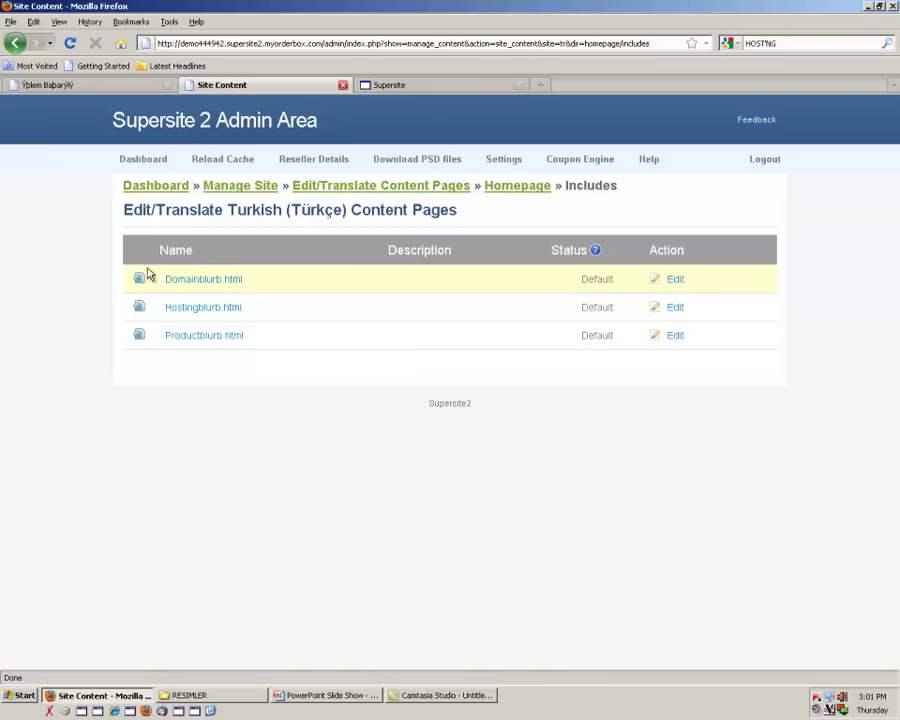
Compare the Domainblurb.html, Hostingblurb.html and Productblurb.html entries in the Includes folder with the corresponding sections of the storefront home page
click(396, 86)
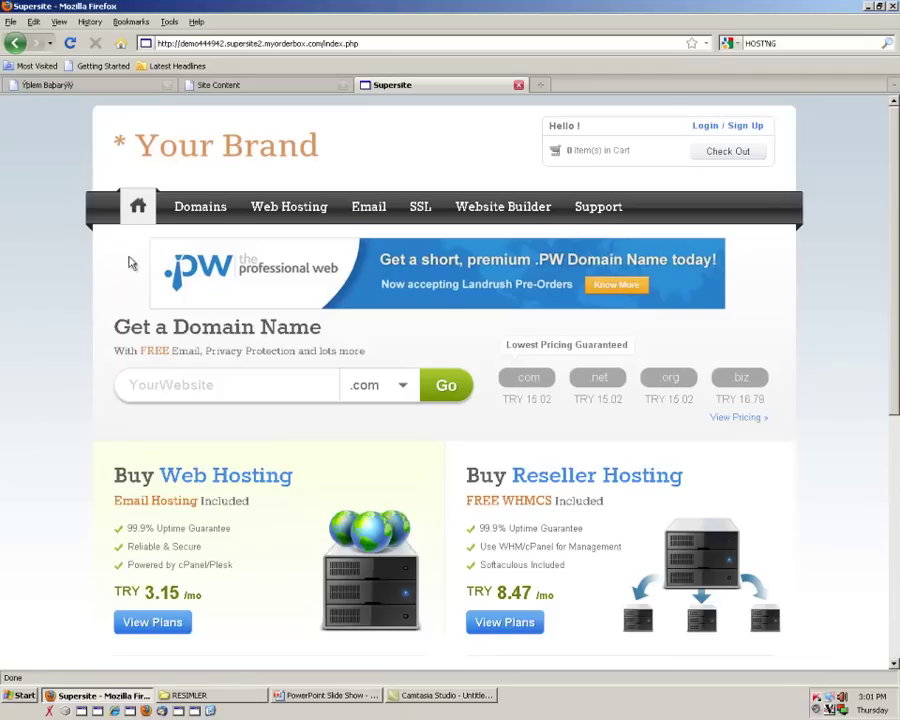
click(228, 84)
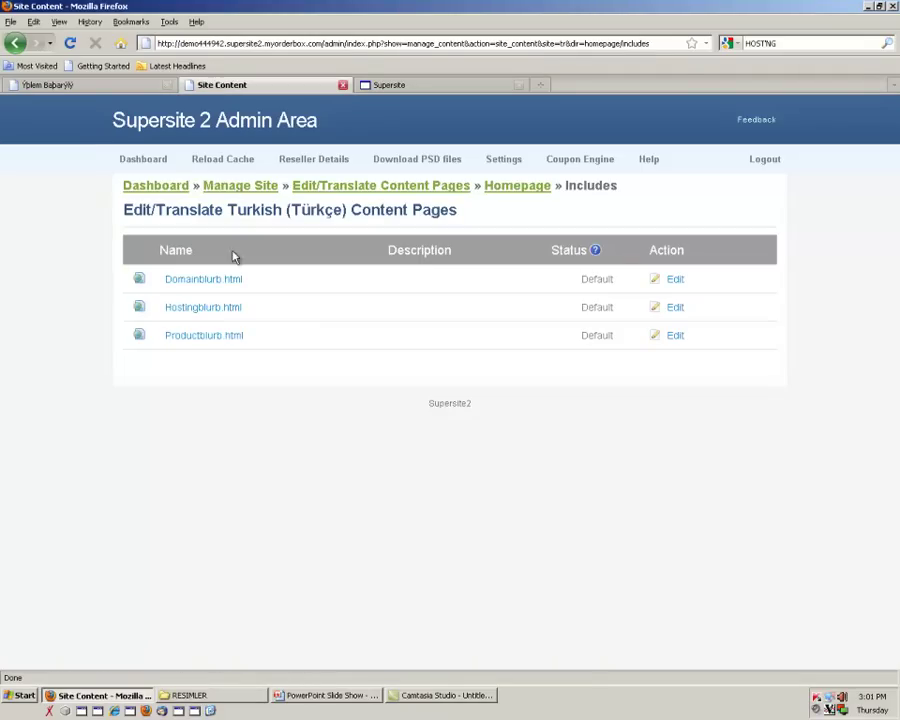
click(403, 84)
scroll(408, 380, down, 3)
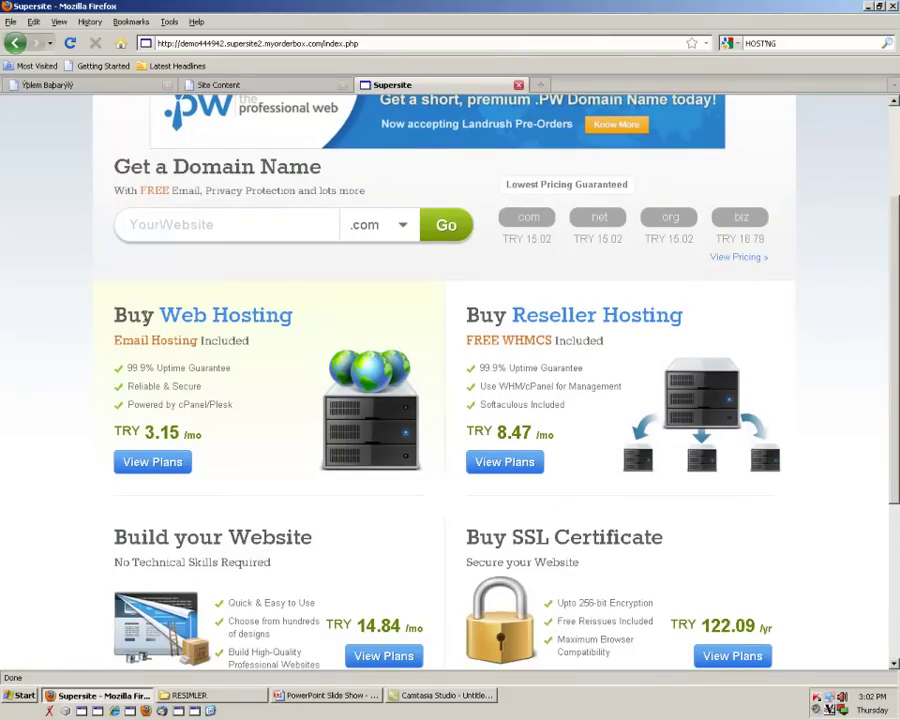
click(217, 86)
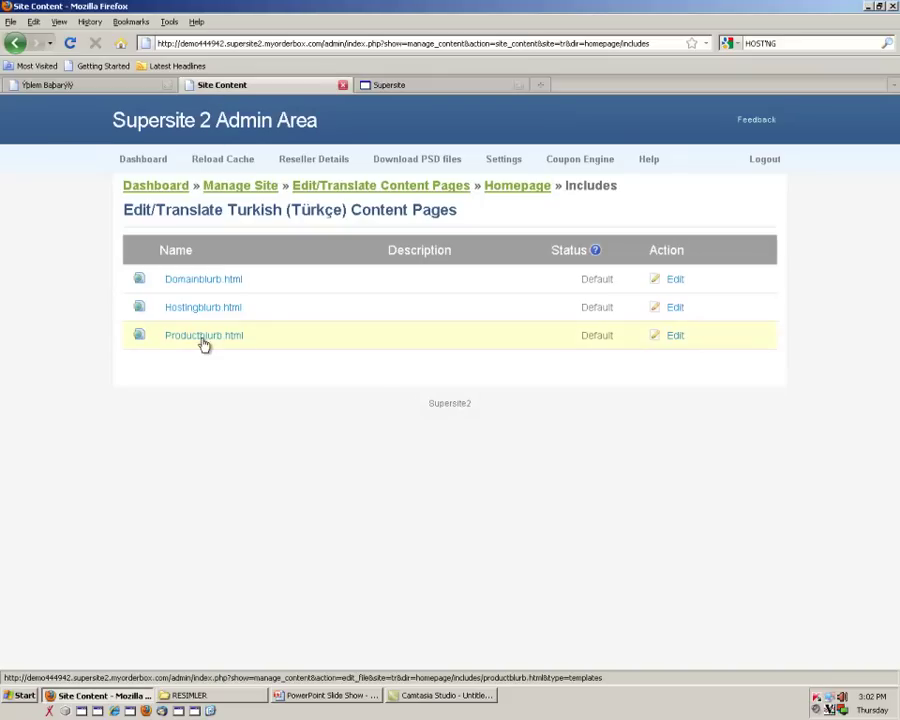
click(392, 85)
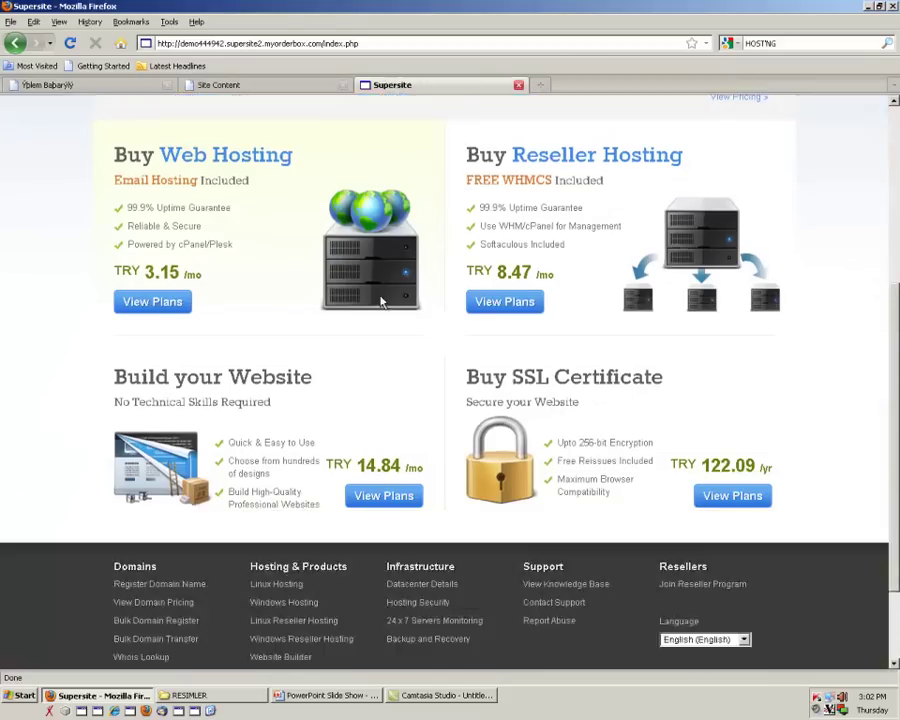
scroll(420, 450, down, 3)
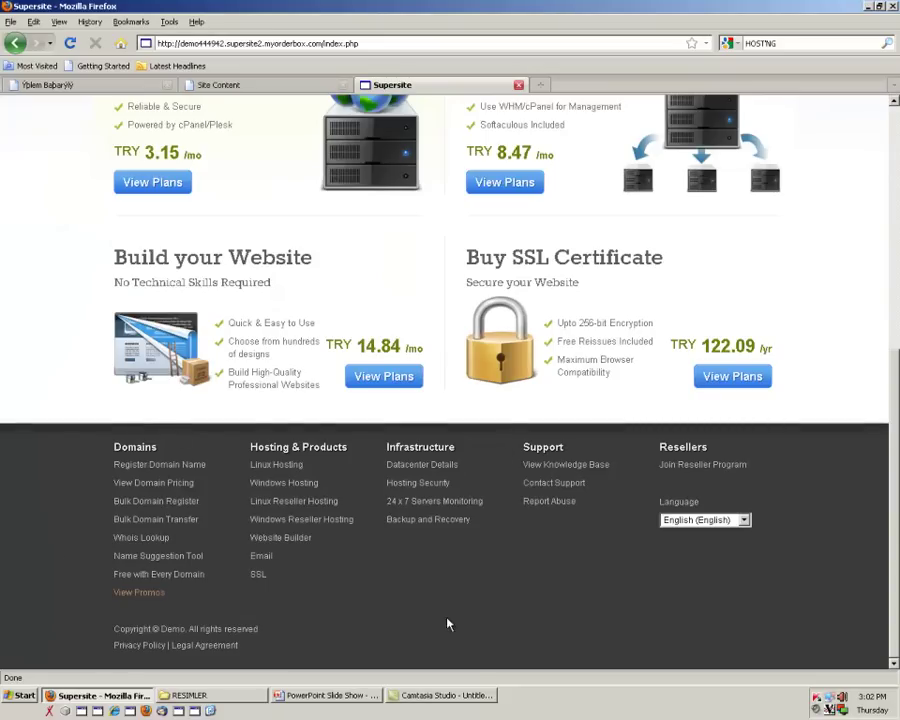
scroll(386, 372, up, 3)
scroll(132, 486, up, 5)
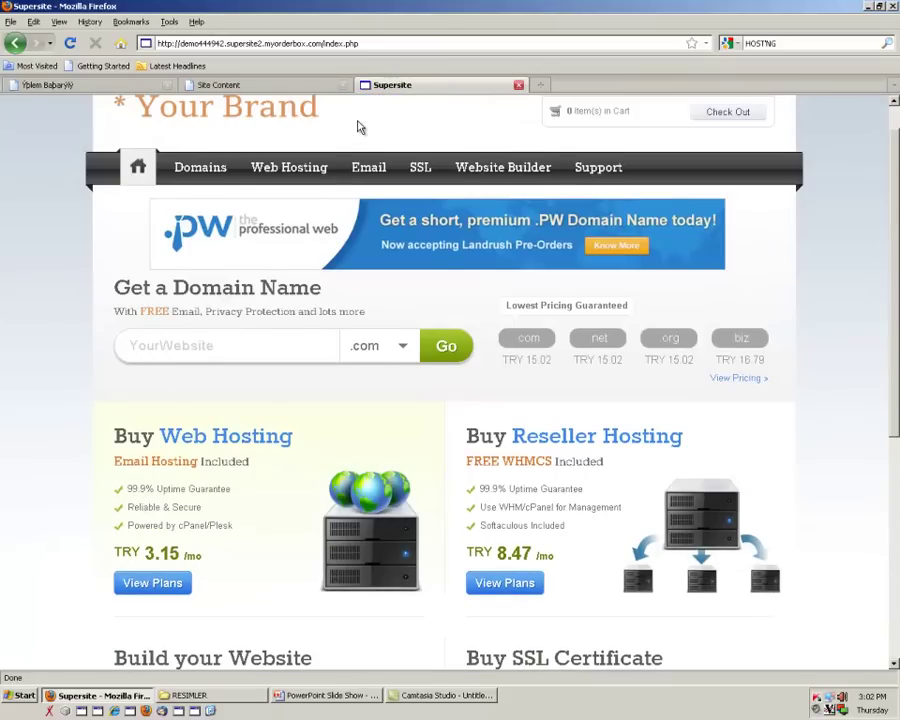
Return to the Turkish site's Includes folder and open Domainblurb.html in the Basic Editor
scroll(340, 120, up, 1)
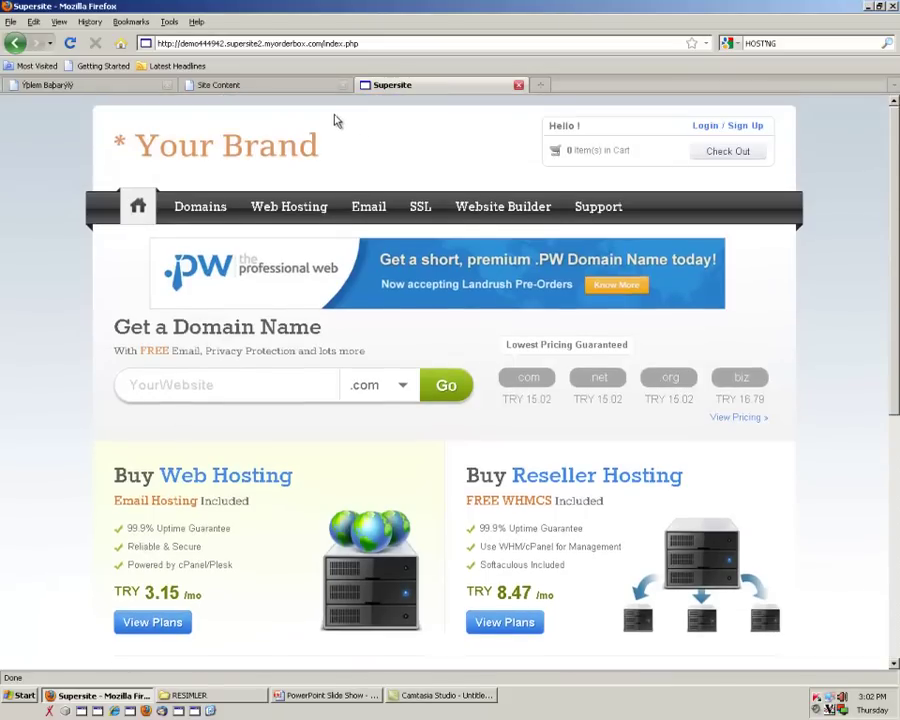
click(281, 89)
click(209, 282)
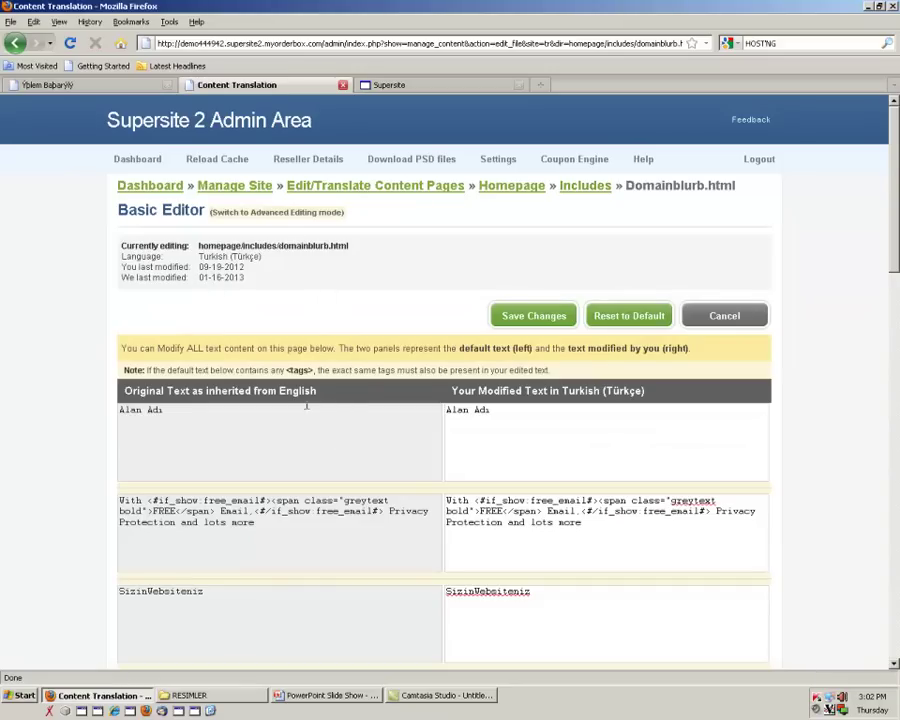
scroll(596, 343, down, 2)
key(ctrl+a)
click(541, 351)
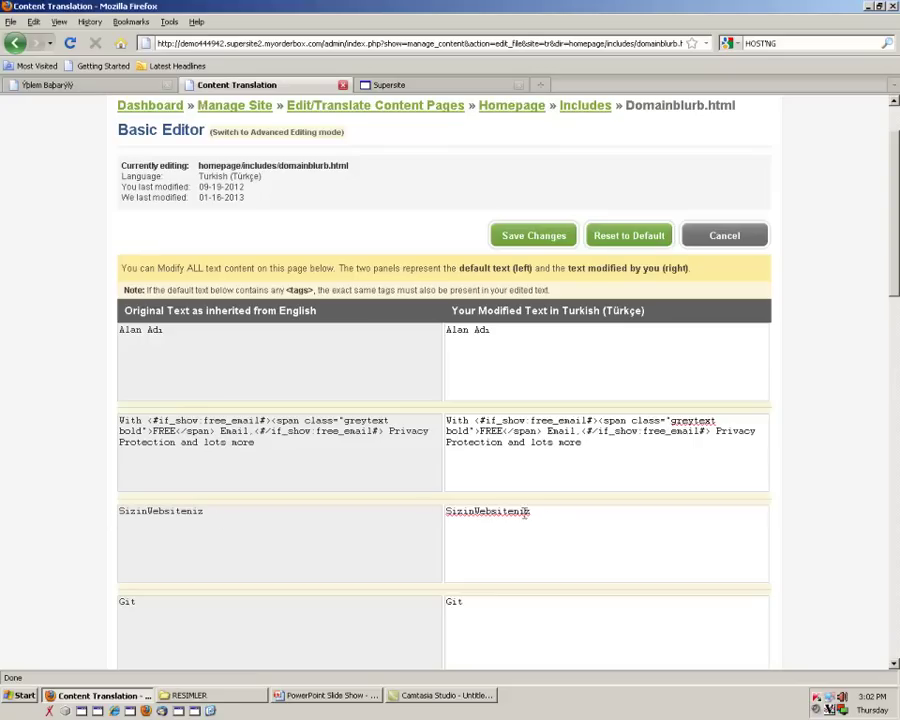
Replace the modified Turkish text for "SizinWebsiteniz" with "Websitemiz"
drag(531, 511, 292, 508)
text(W)
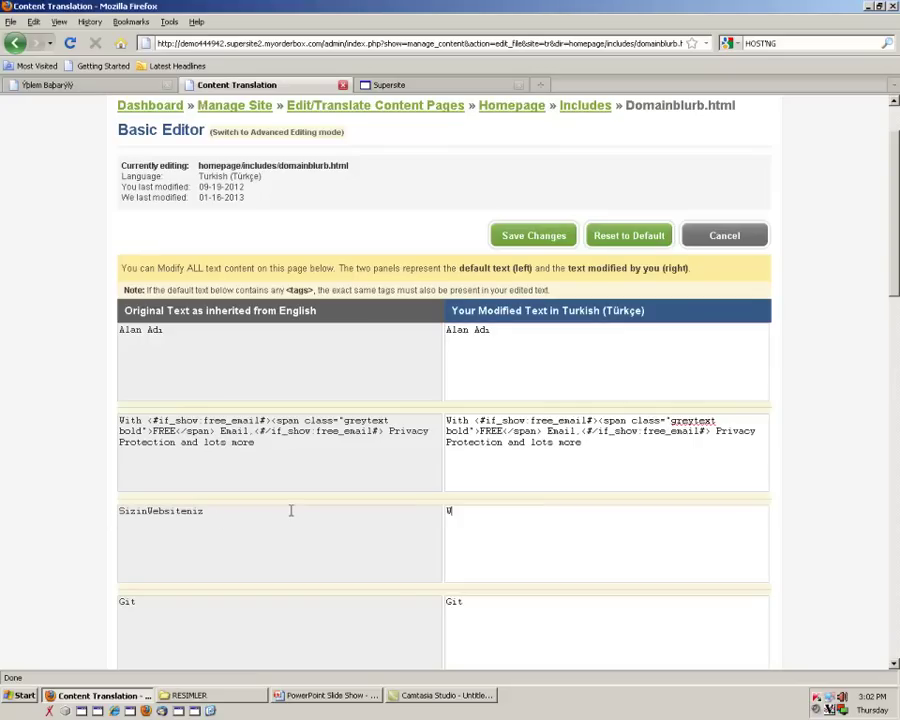
text(ebsitemiz)
Replace the modified Turkish text for "Git" with "Arastir"
scroll(291, 511, down, 3)
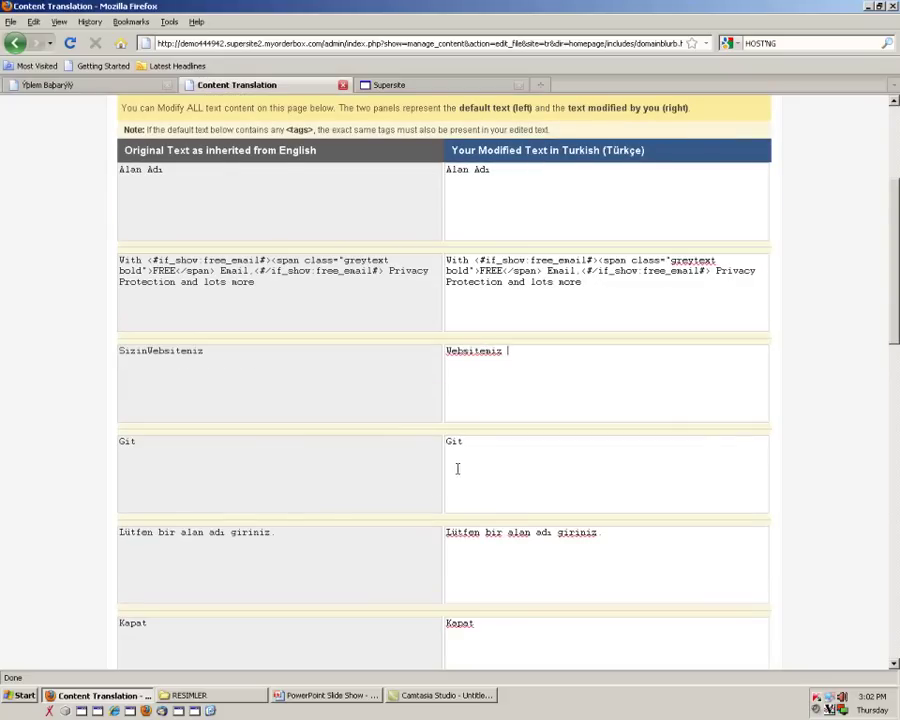
drag(474, 446, 397, 443)
text(aA)
key(Left)
key(BackSpace)
text(ra.)
text(tir)
Replace the modified Turkish text for "Kapat" with "CIK" and save the changes to Domainblurb.html
scroll(482, 464, down, 5)
drag(486, 392, 347, 374)
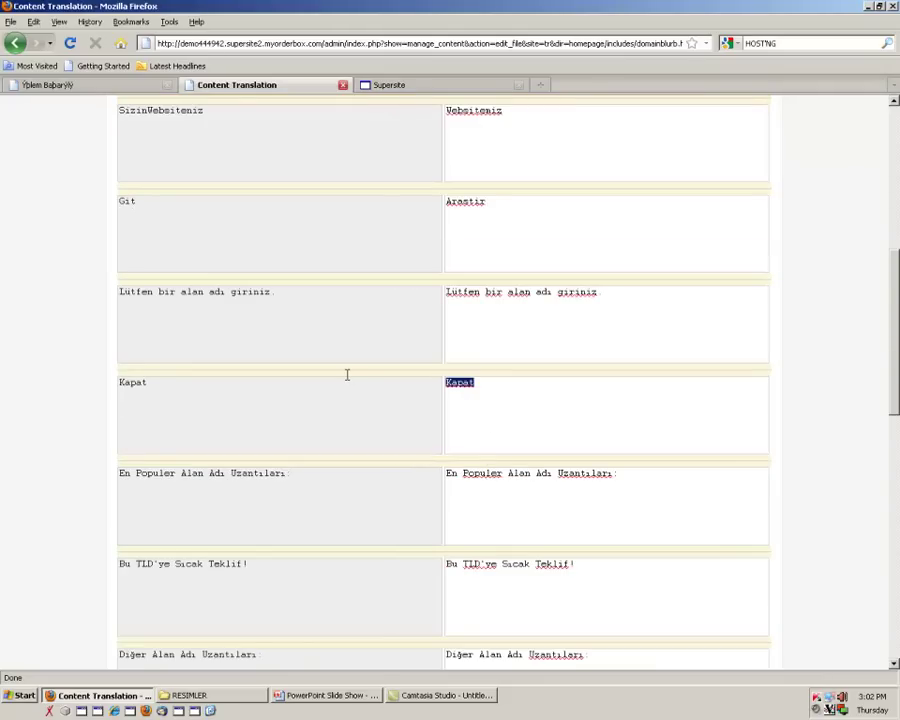
text(CIK)
scroll(552, 622, down, 3)
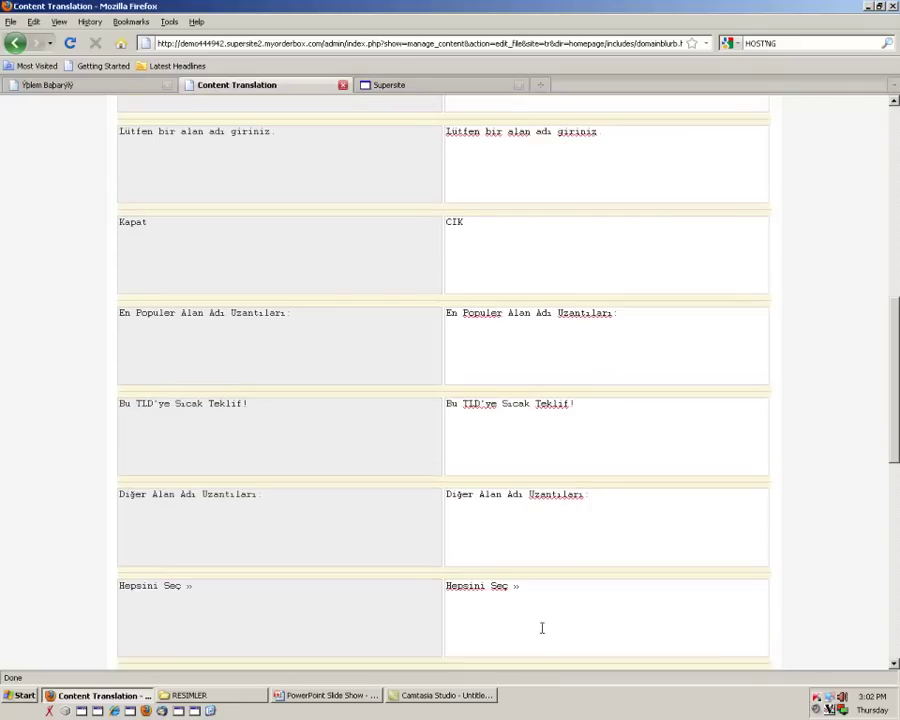
scroll(414, 593, up, 13)
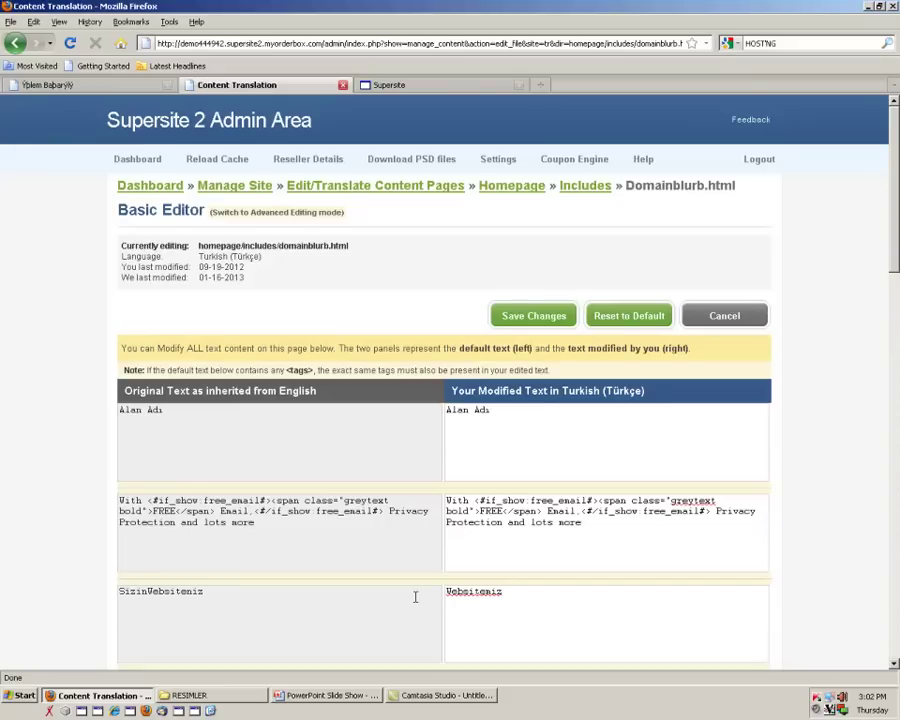
click(528, 314)
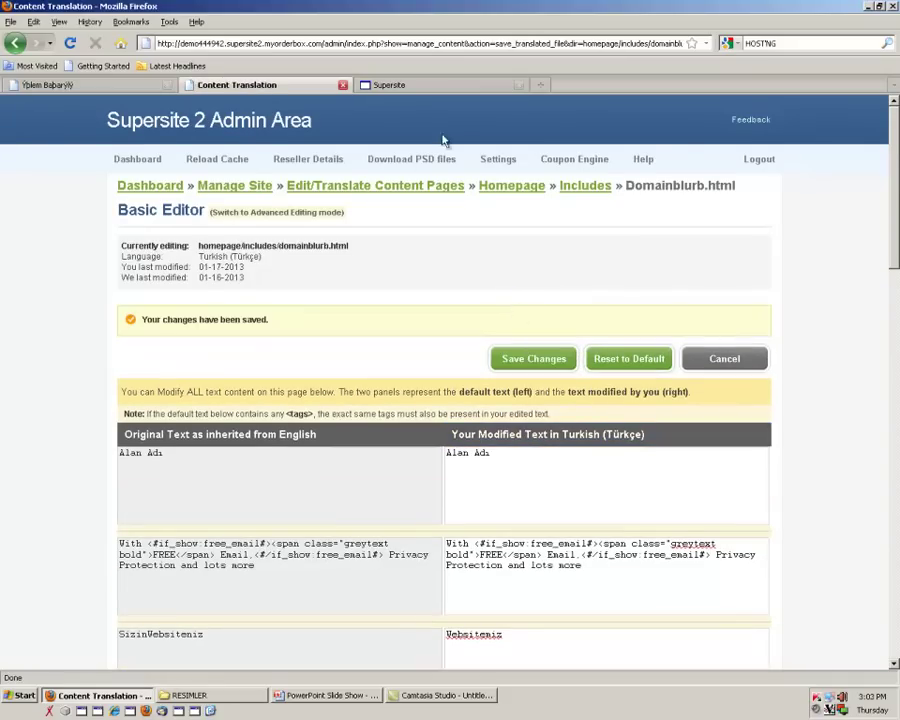
Switch the storefront home page to Turkish and check the edited texts in its domain search section
click(420, 86)
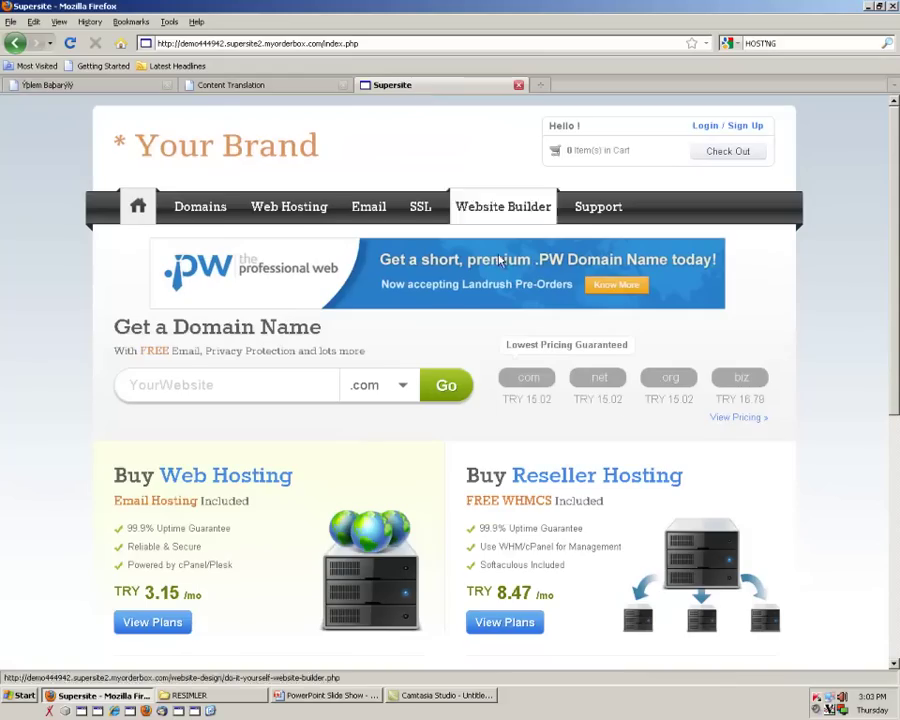
scroll(626, 407, down, 4)
scroll(640, 536, down, 4)
click(695, 520)
click(683, 532)
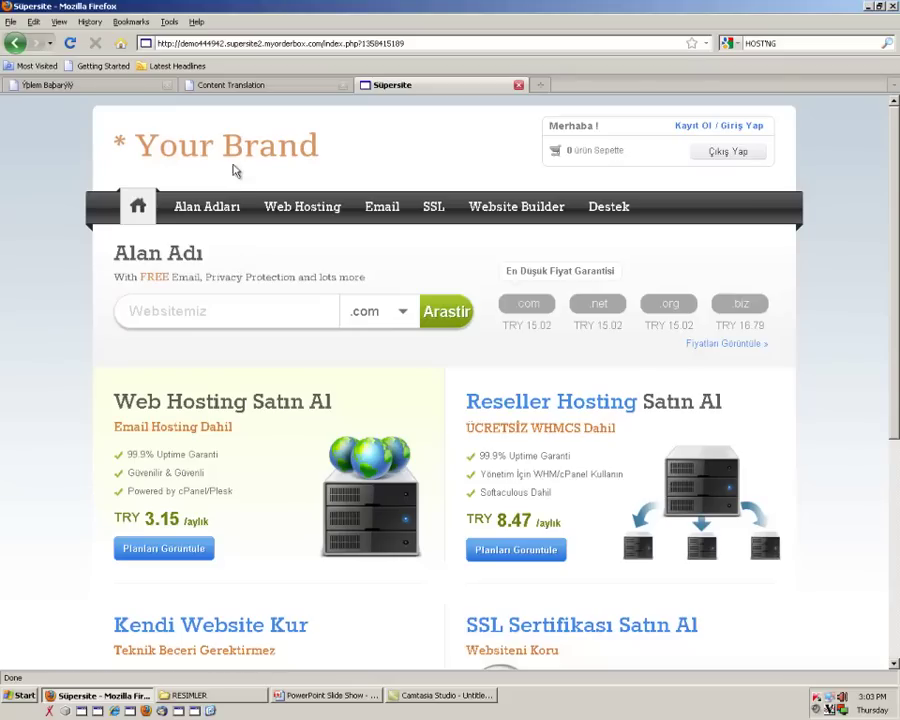
click(264, 140)
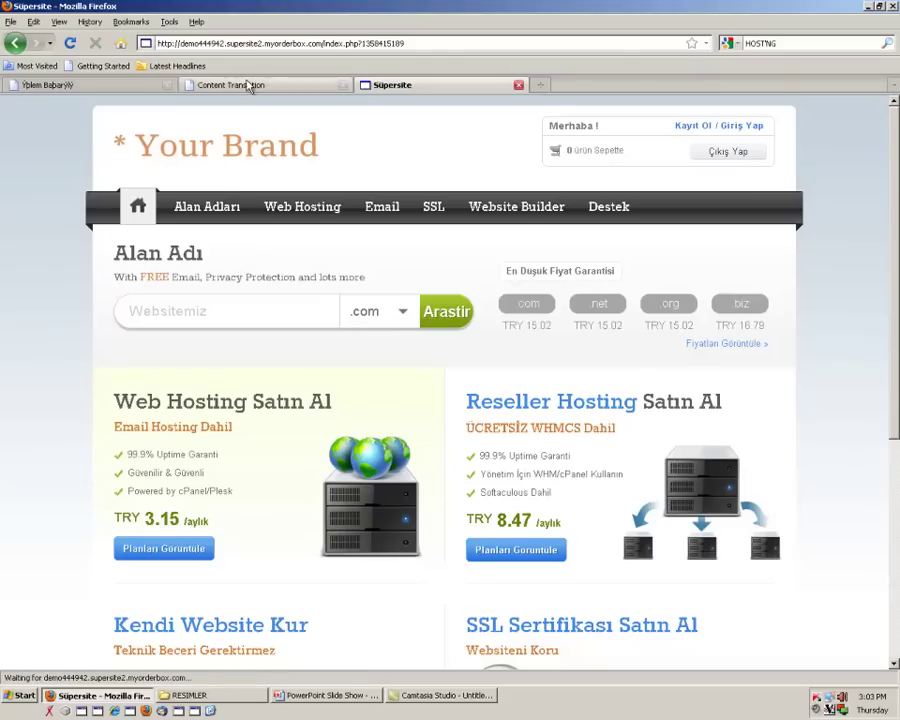
Return to Domainblurb.html and switch it to the Advanced Editor, accepting the warning
click(248, 86)
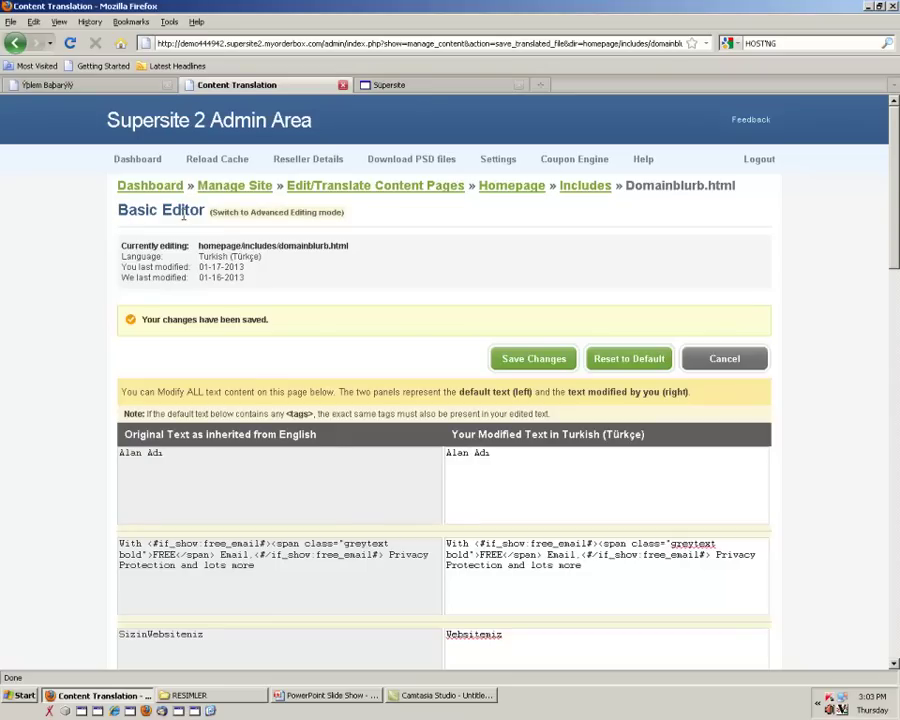
click(251, 221)
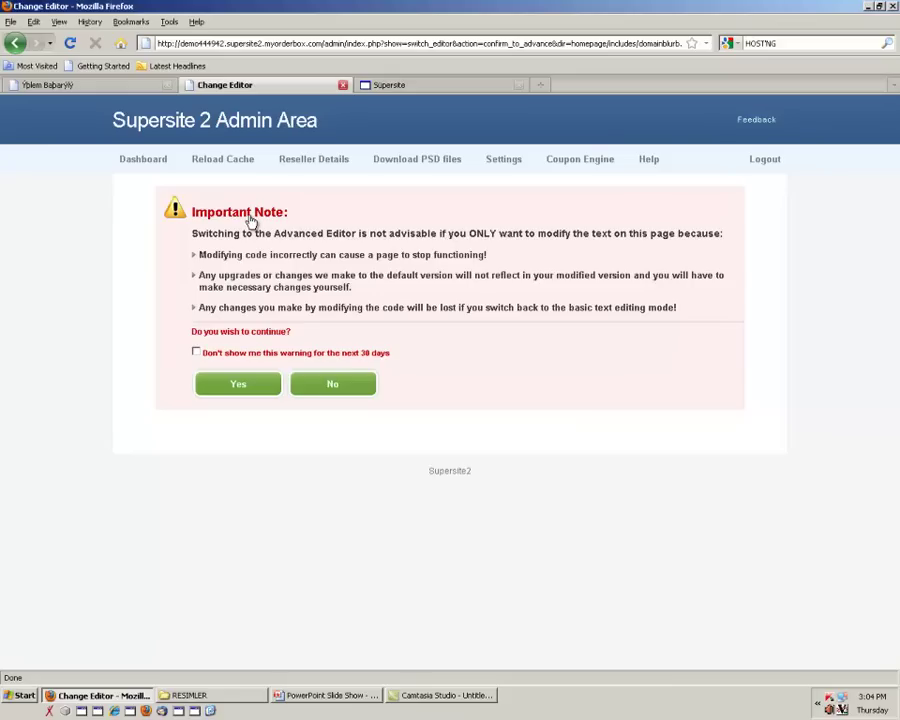
click(237, 388)
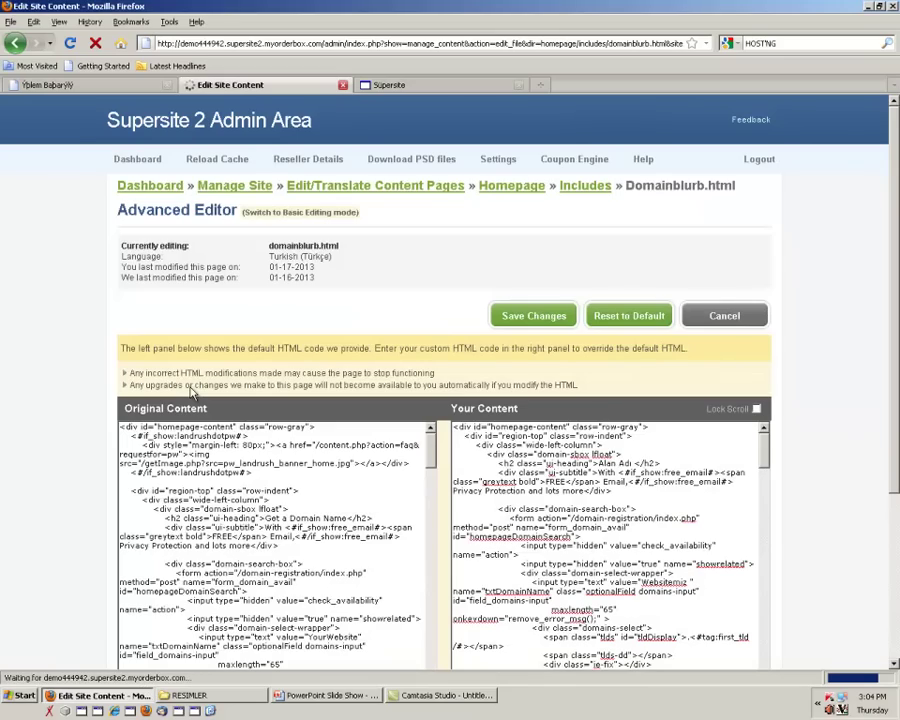
Review the original and custom HTML code of Domainblurb.html side by side and save the page
scroll(191, 393, down, 3)
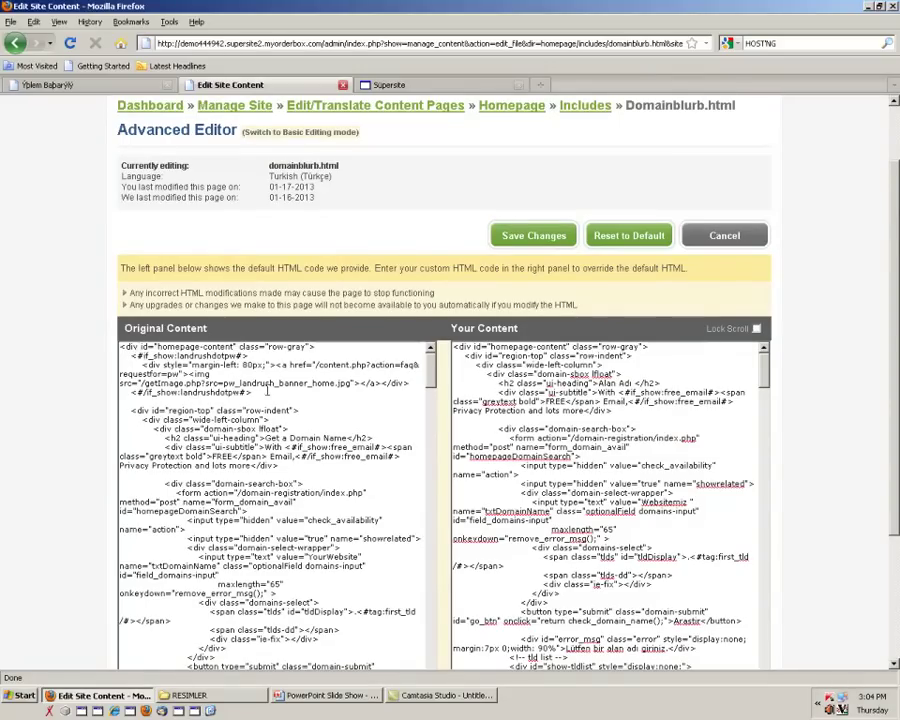
mouse_move(763, 366)
mouse_down()
mouse_move(765, 423)
mouse_move(767, 365)
mouse_up()
scroll(897, 270, down, 2)
mouse_move(768, 285)
mouse_down()
mouse_move(767, 333)
mouse_move(770, 278)
mouse_up()
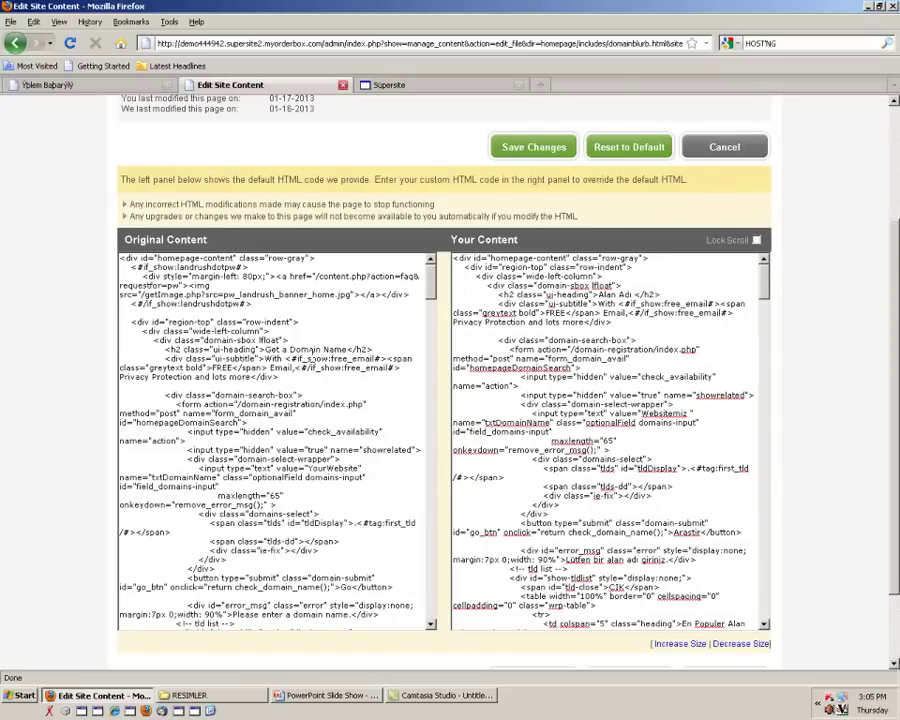
scroll(338, 260, up, 3)
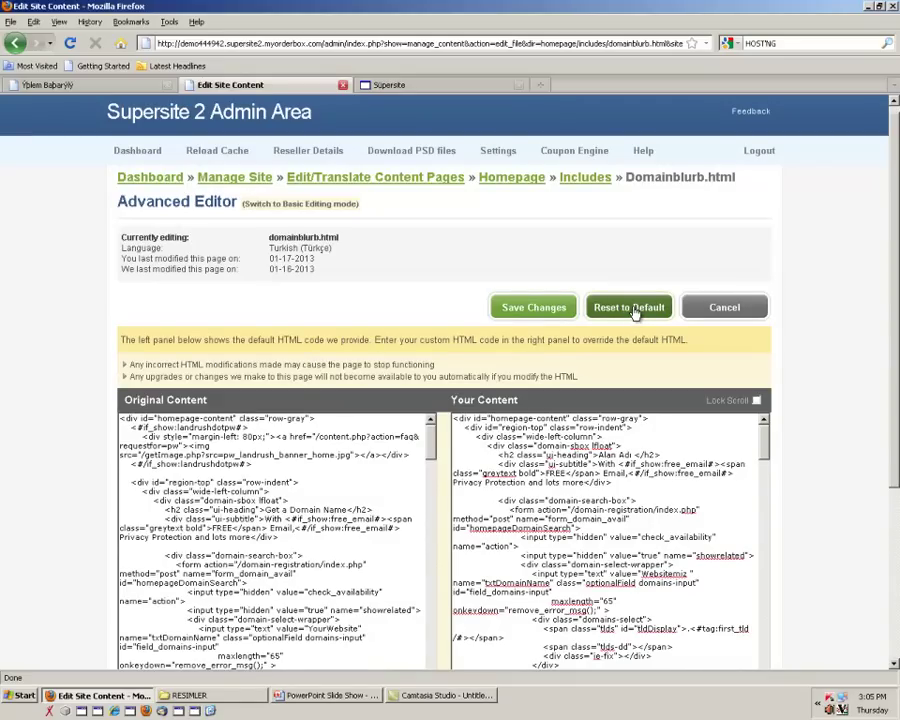
click(537, 311)
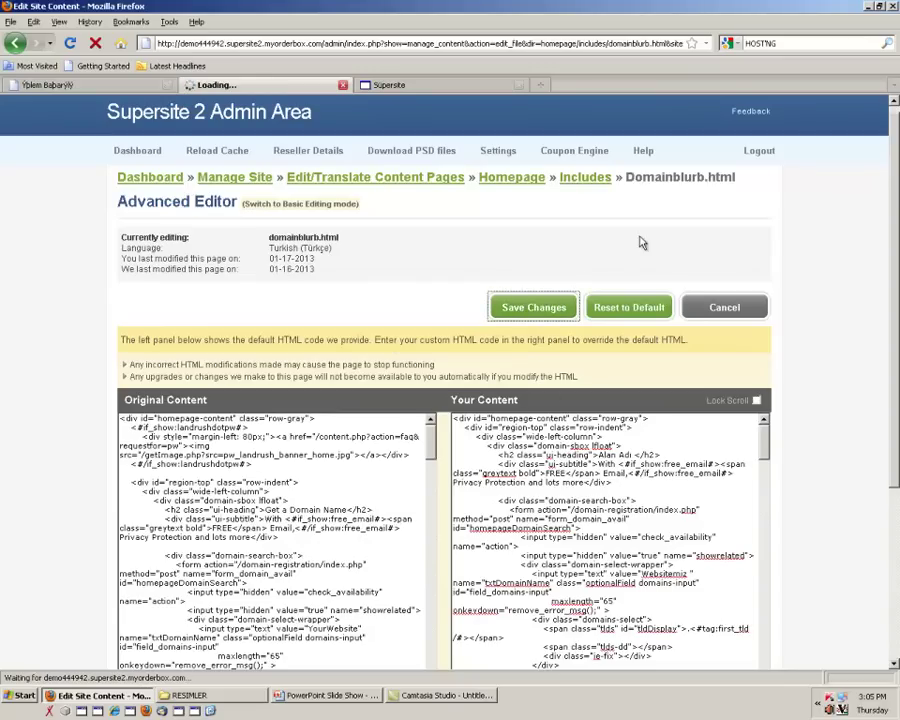
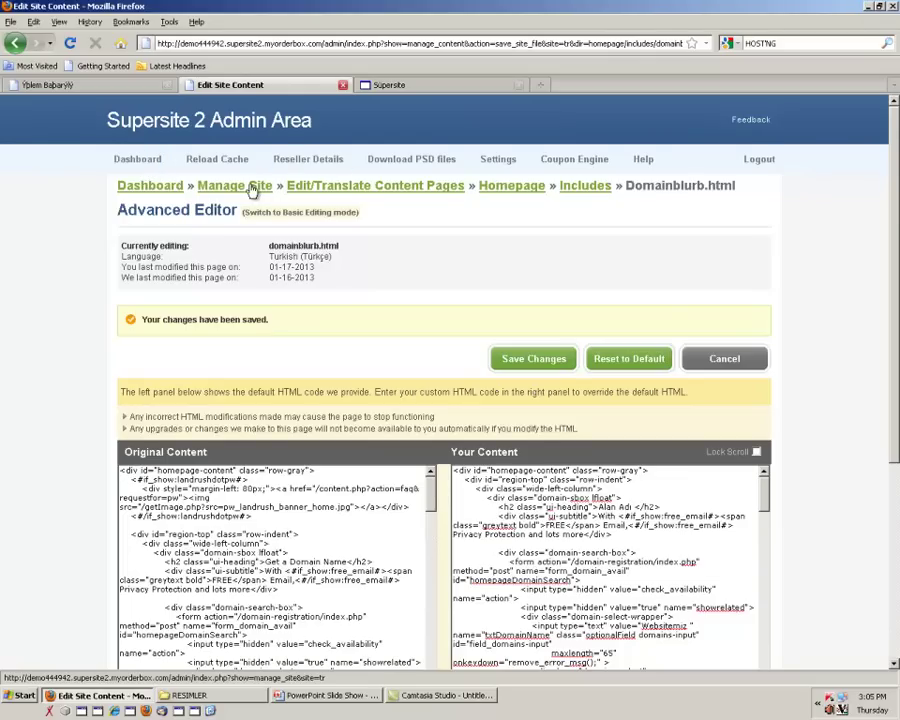
Go back to the Turkish content pages and look into the Contact and Misc folders
click(351, 186)
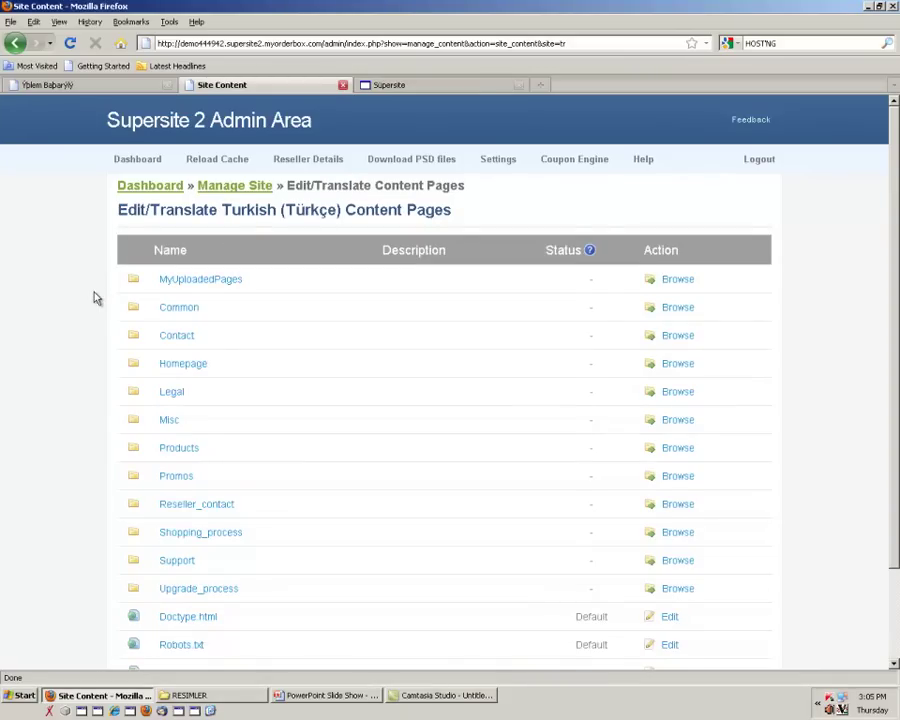
scroll(92, 297, down, 2)
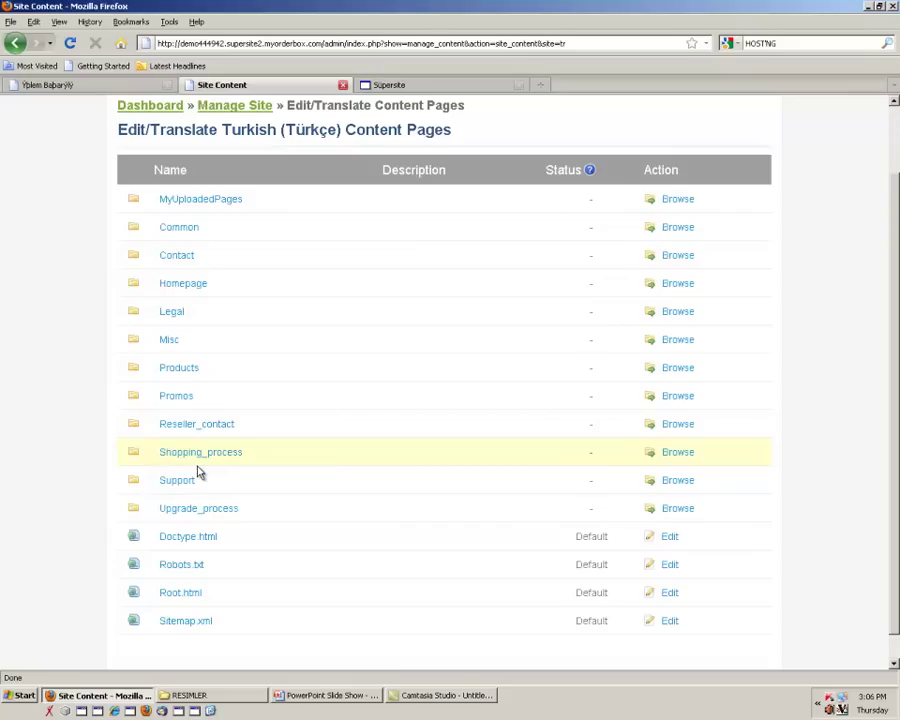
click(184, 256)
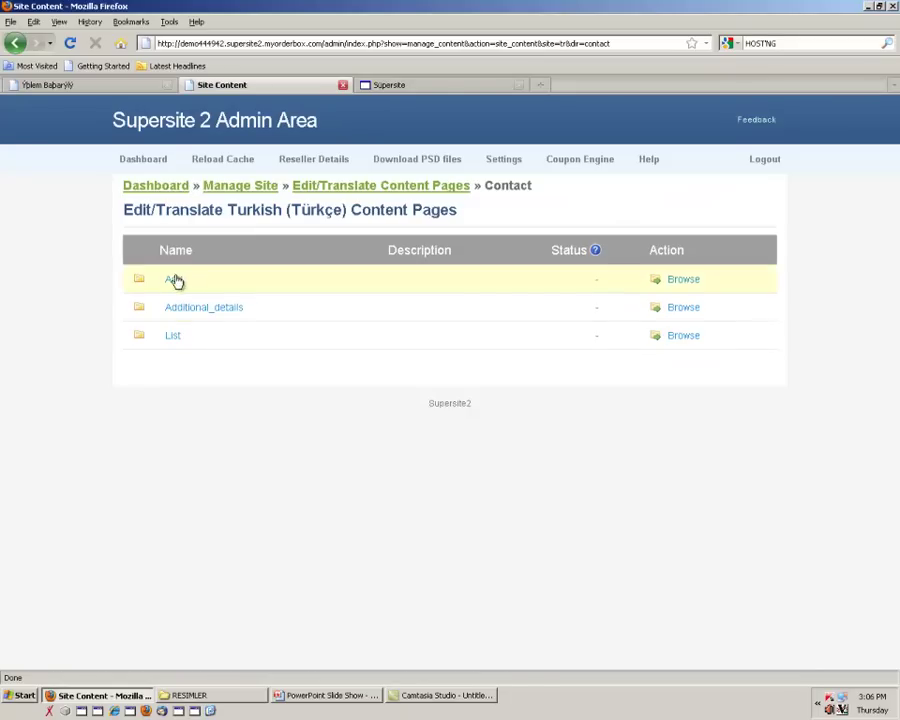
click(16, 43)
click(172, 343)
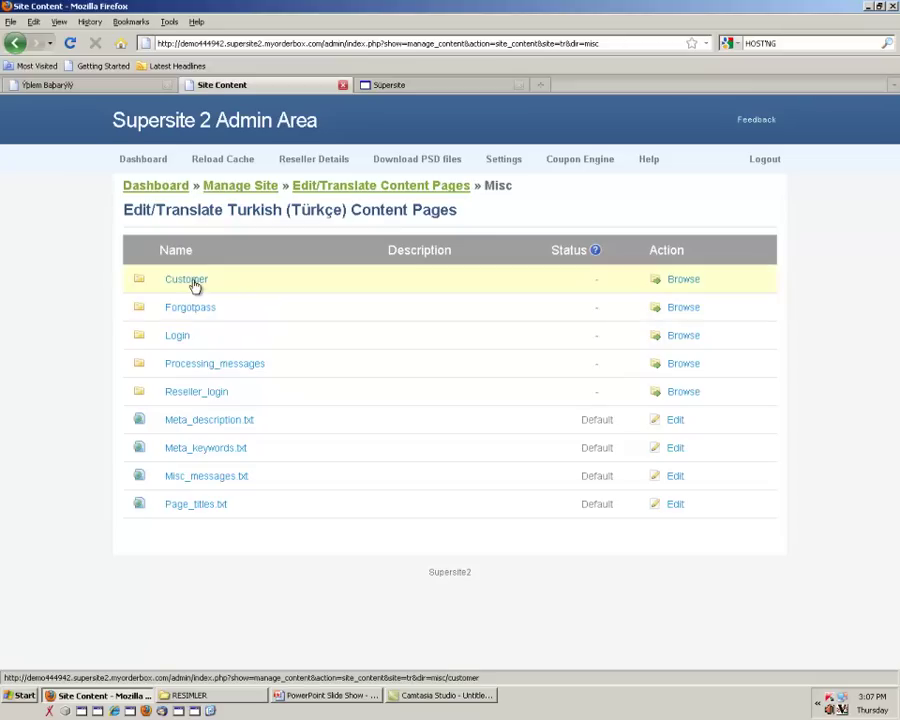
Open Misc_messages.txt and review its original and modified Turkish messages through the list
click(205, 480)
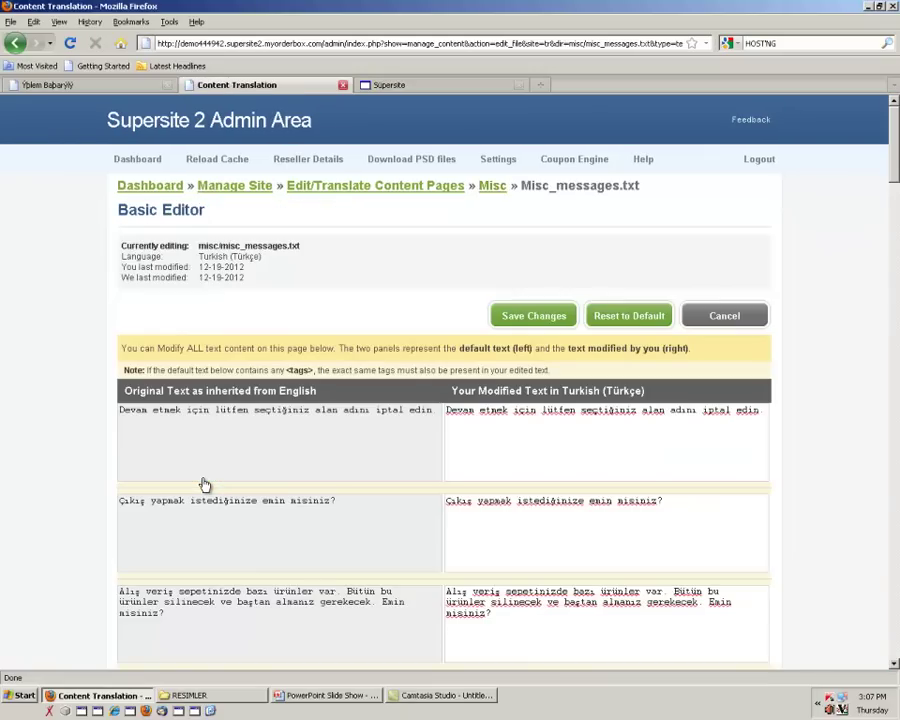
scroll(295, 497, down, 5)
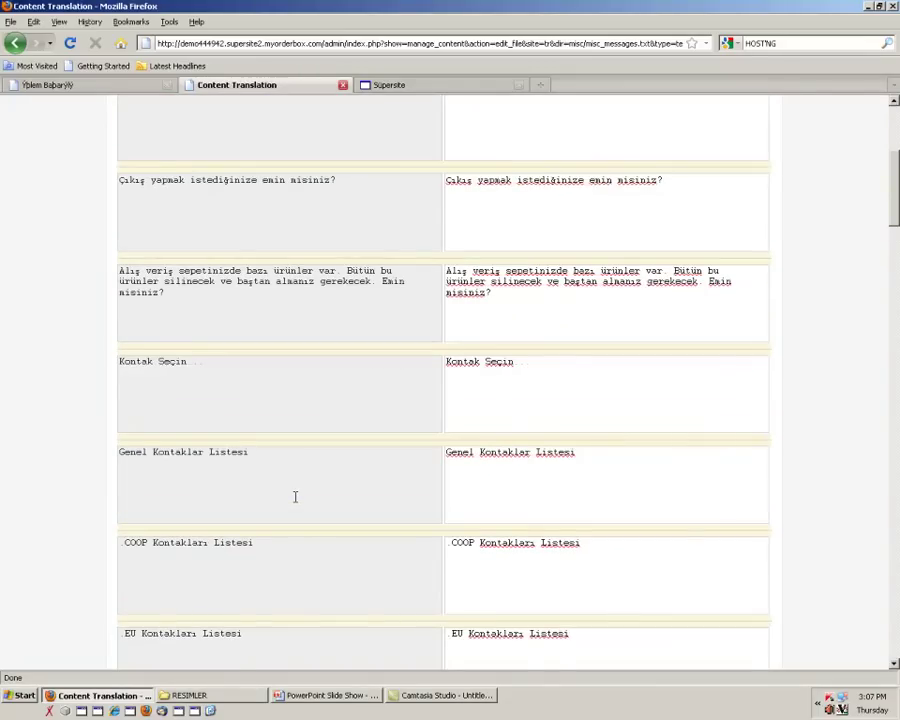
scroll(295, 497, down, 10)
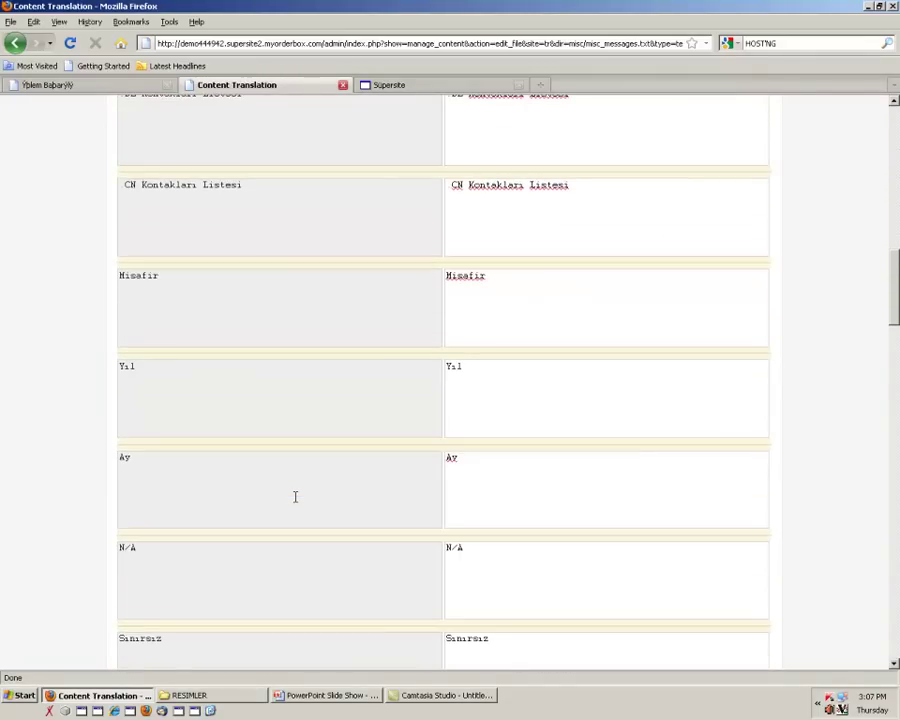
scroll(295, 497, down, 11)
scroll(295, 497, down, 10)
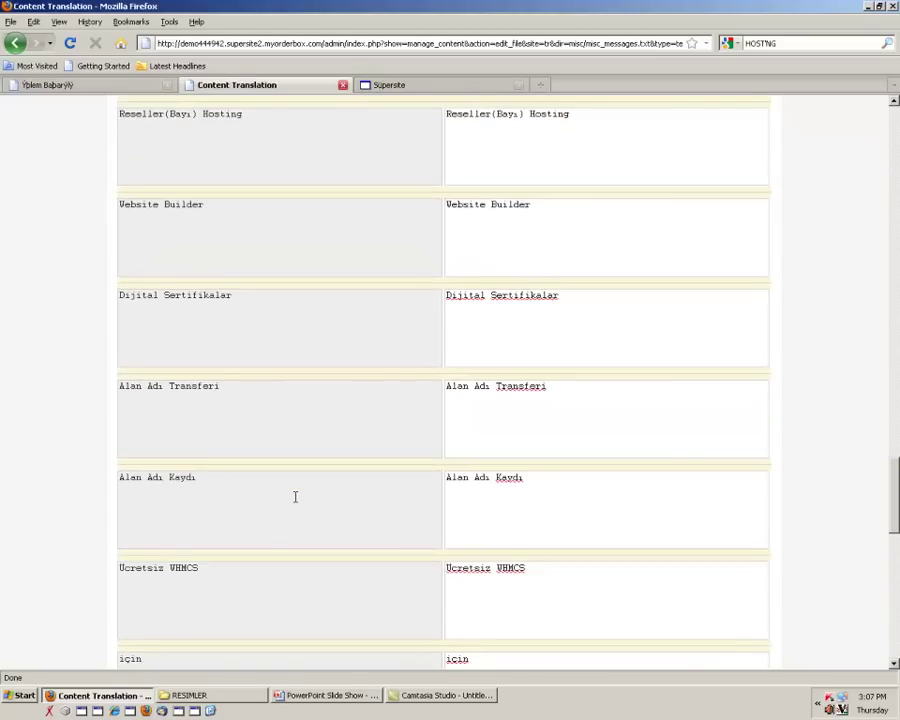
scroll(286, 490, down, 7)
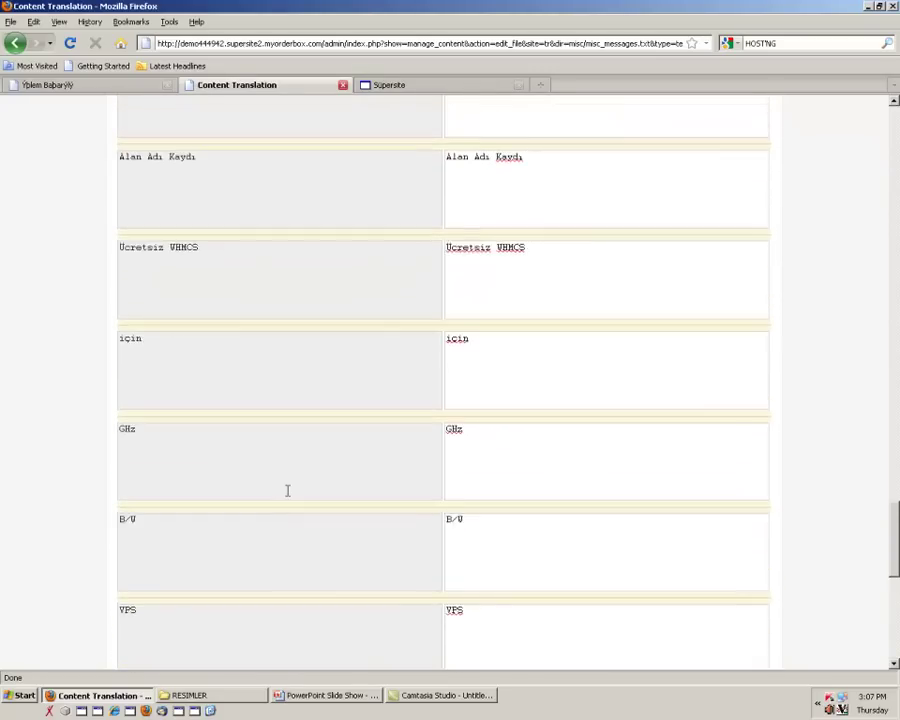
drag(892, 550, 890, 128)
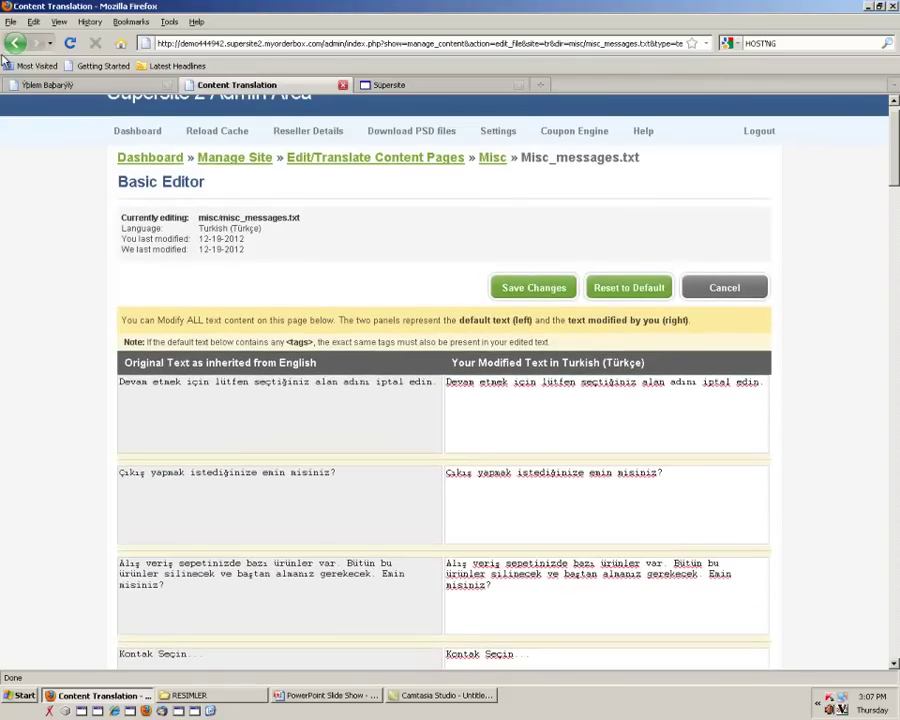
Return to the full list of Turkish content pages and look over its folders and files
click(327, 159)
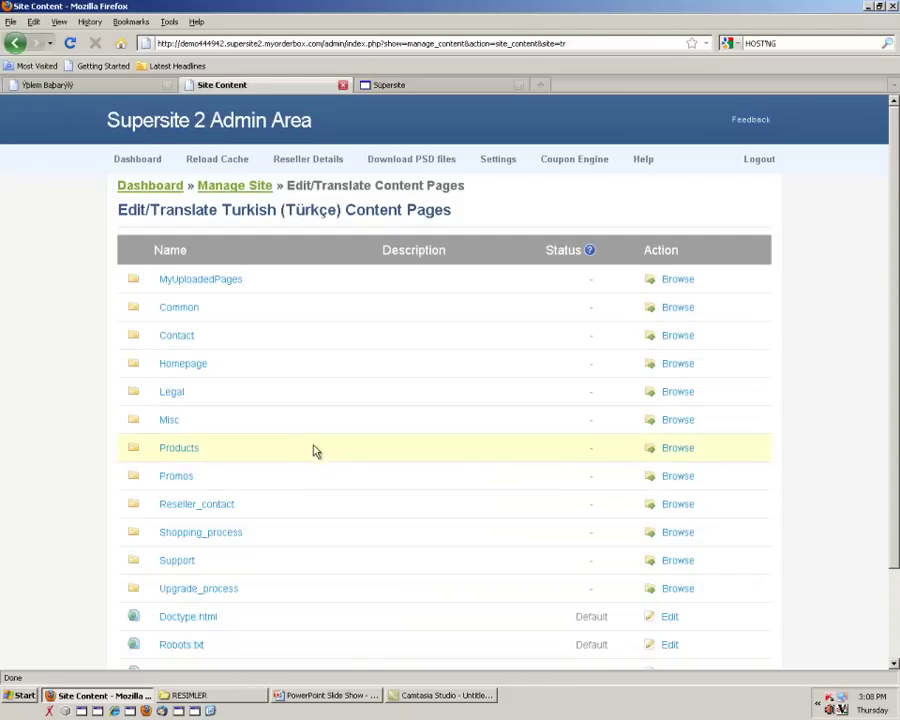
scroll(222, 416, down, 2)
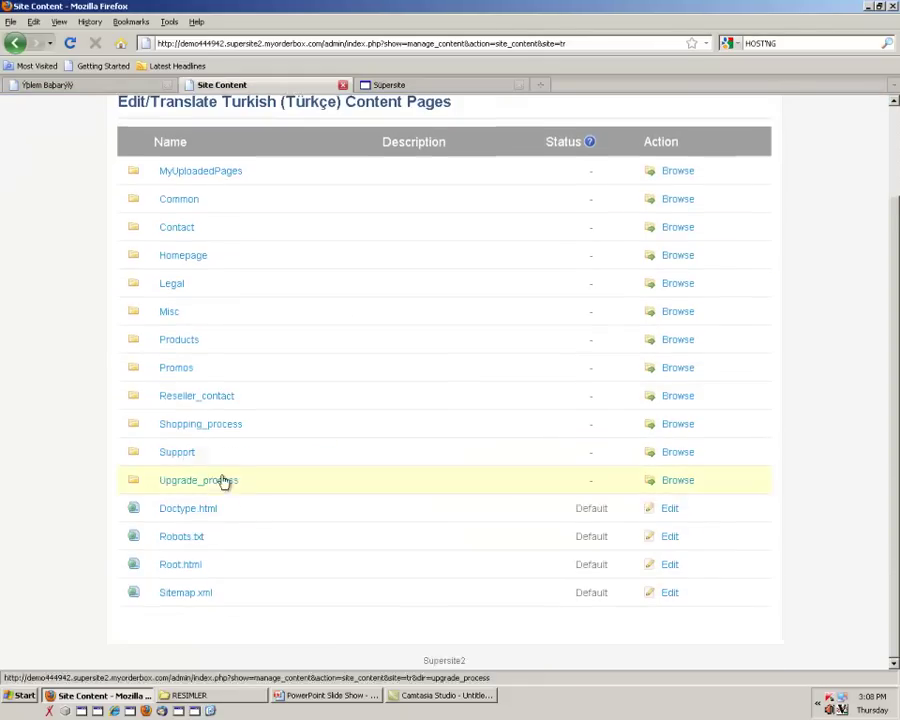
scroll(224, 480, up, 2)
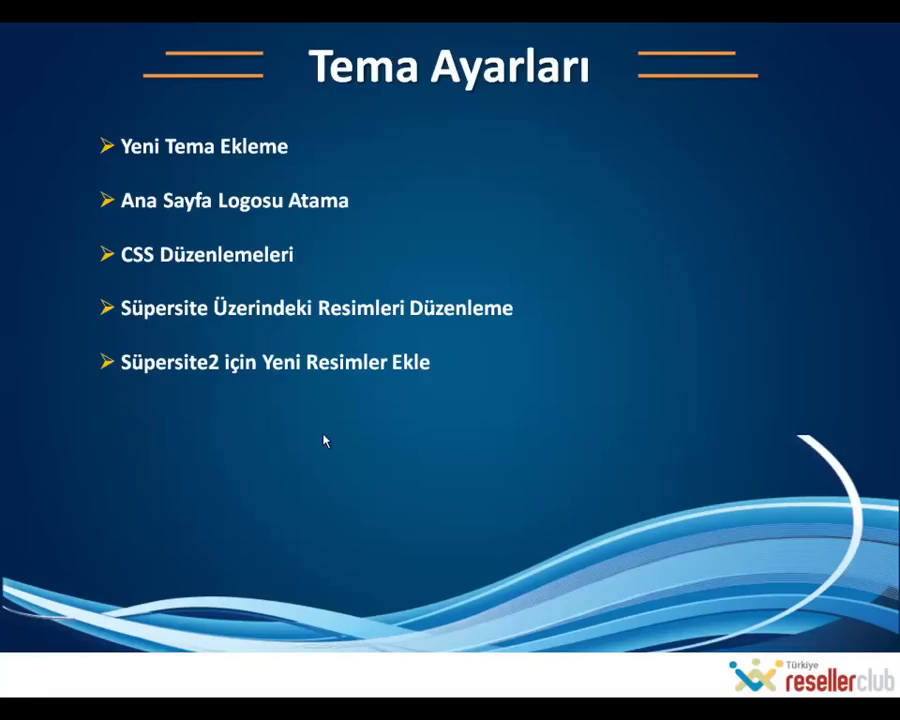
Switch from the slides back to the Supersite admin dashboard and examine the MyTheme entry under My Themes
key(alt+Tab)
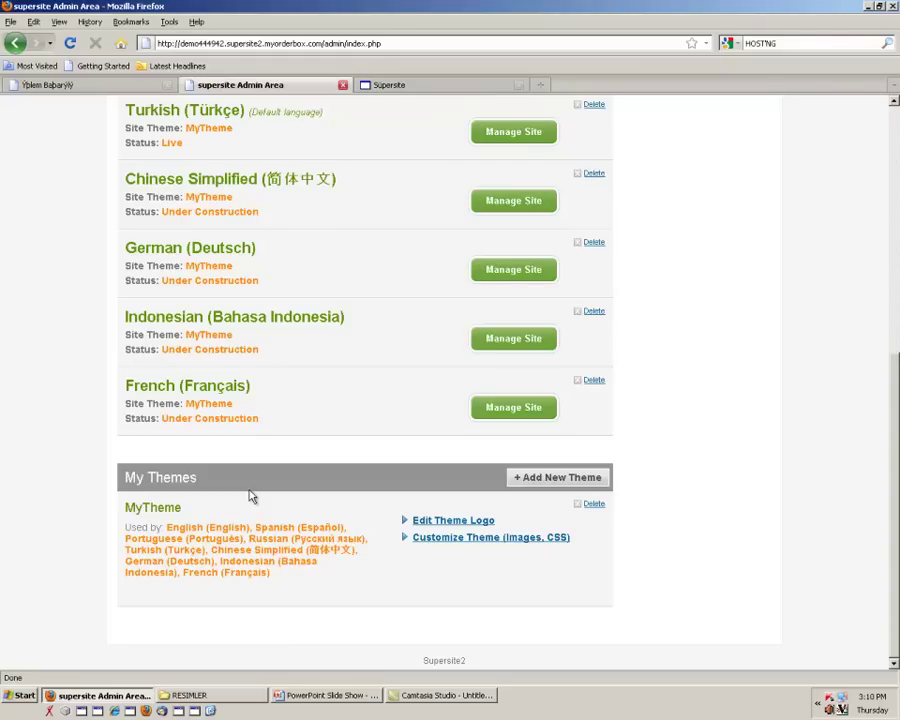
scroll(250, 496, up, 8)
scroll(250, 496, down, 8)
drag(184, 512, 123, 510)
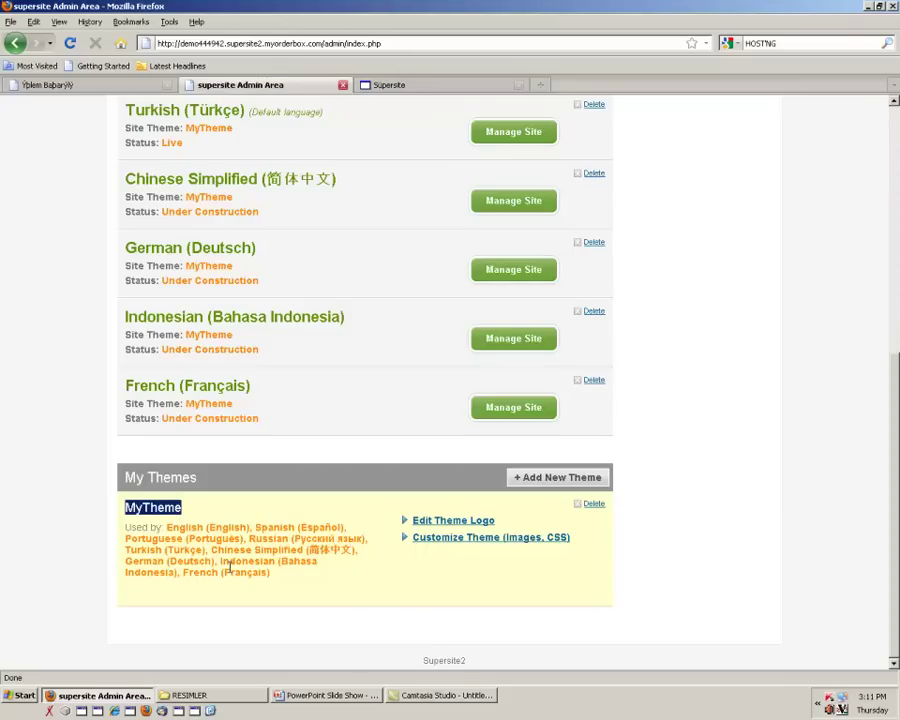
Create a new custom theme named TEST
click(563, 480)
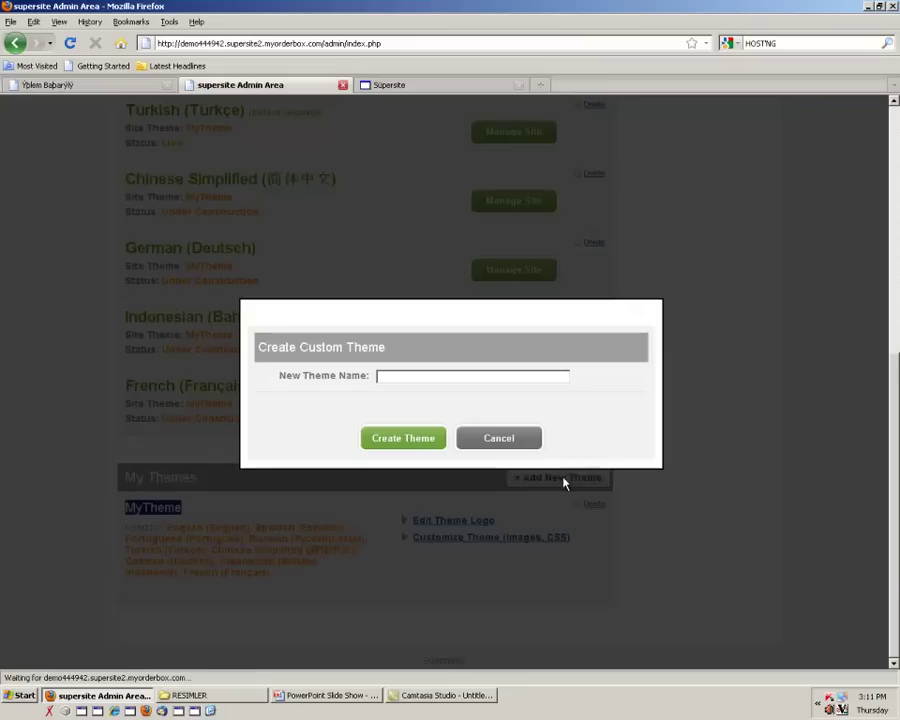
click(422, 377)
text(TEST)
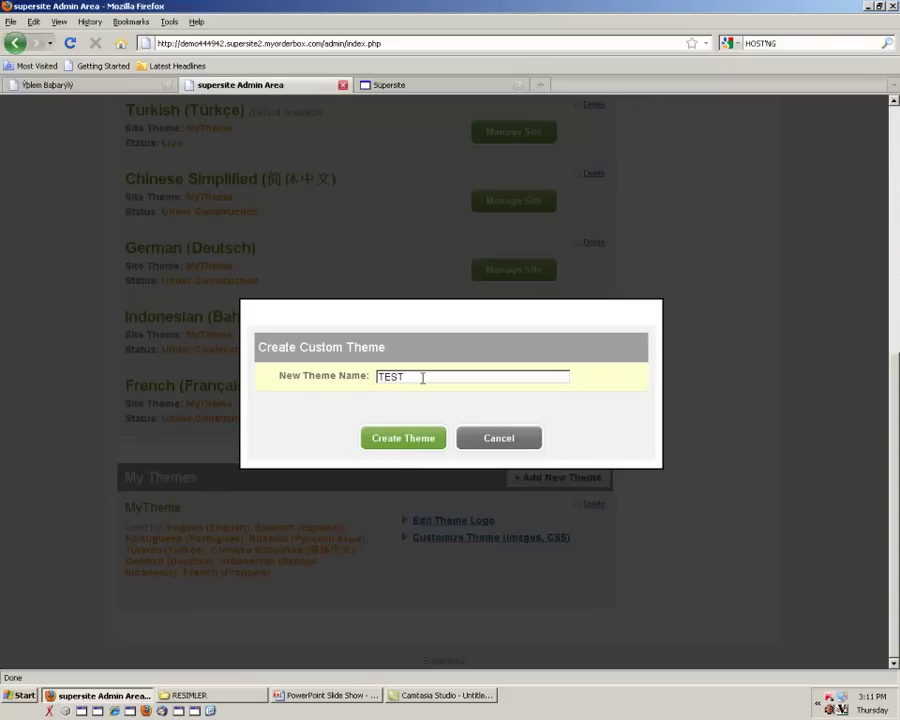
click(407, 443)
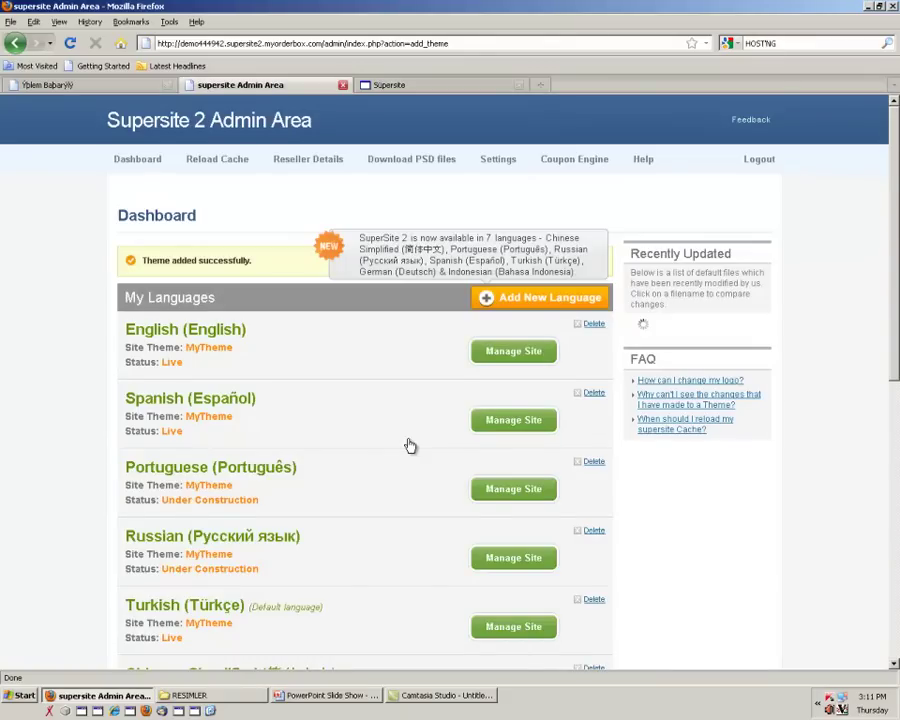
Open the TEST theme's logo for editing and choose the LOGO image from the RESIMLER folder as the new file
scroll(410, 445, down, 10)
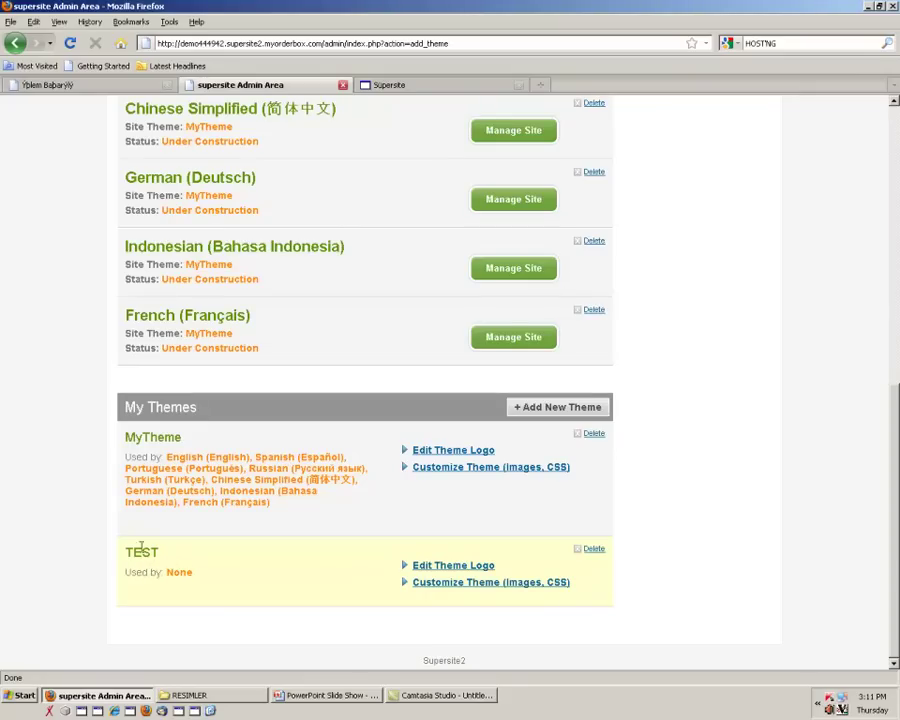
click(432, 564)
click(592, 396)
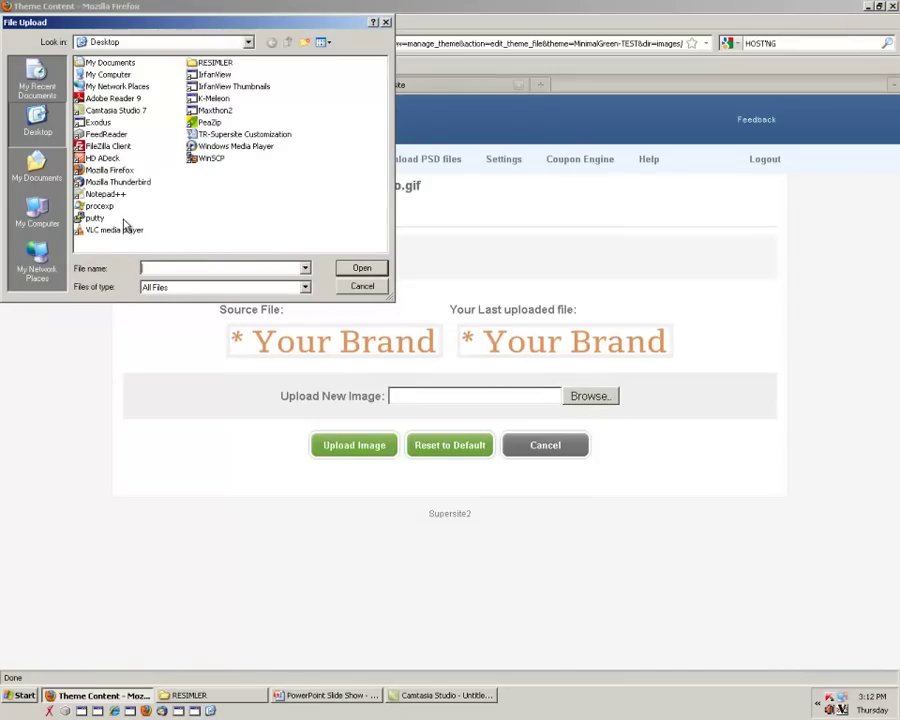
double_click(212, 63)
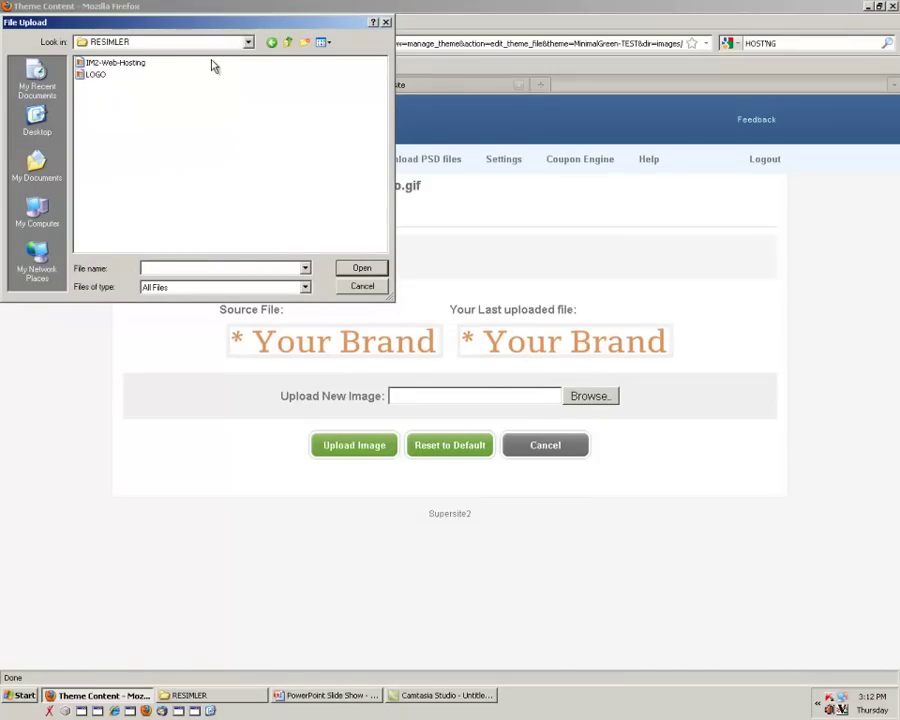
click(101, 76)
double_click(96, 75)
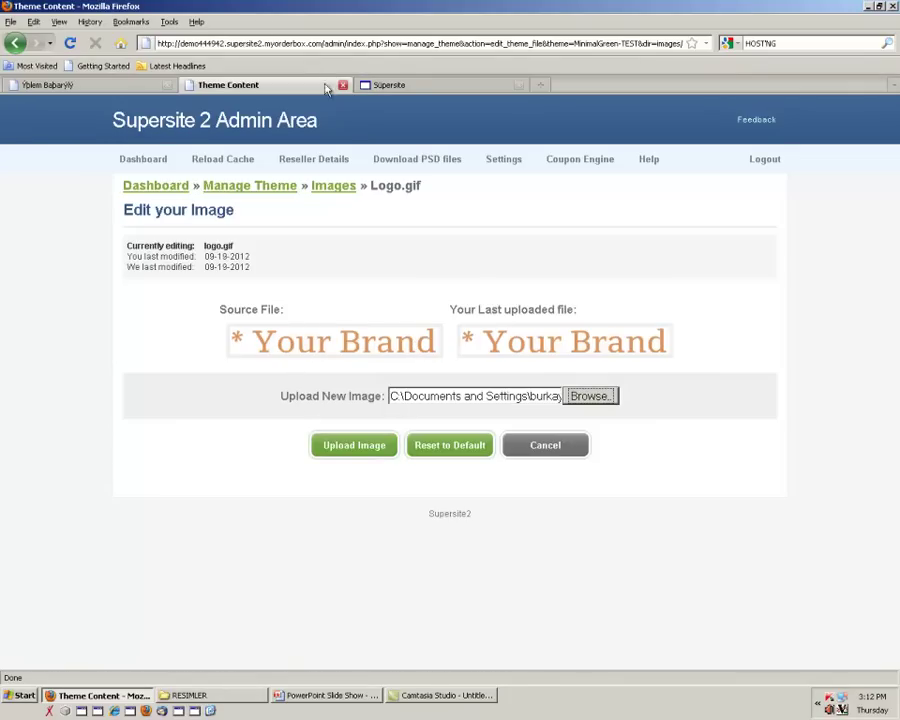
Check the current logo on the storefront and upload the chosen image as the TEST theme's logo
click(372, 86)
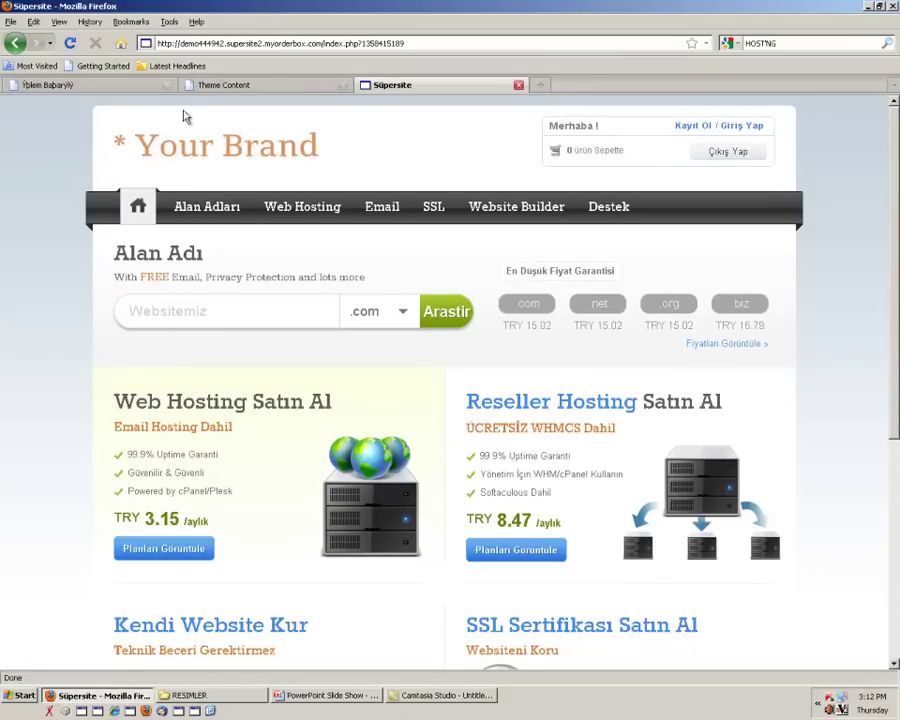
click(258, 88)
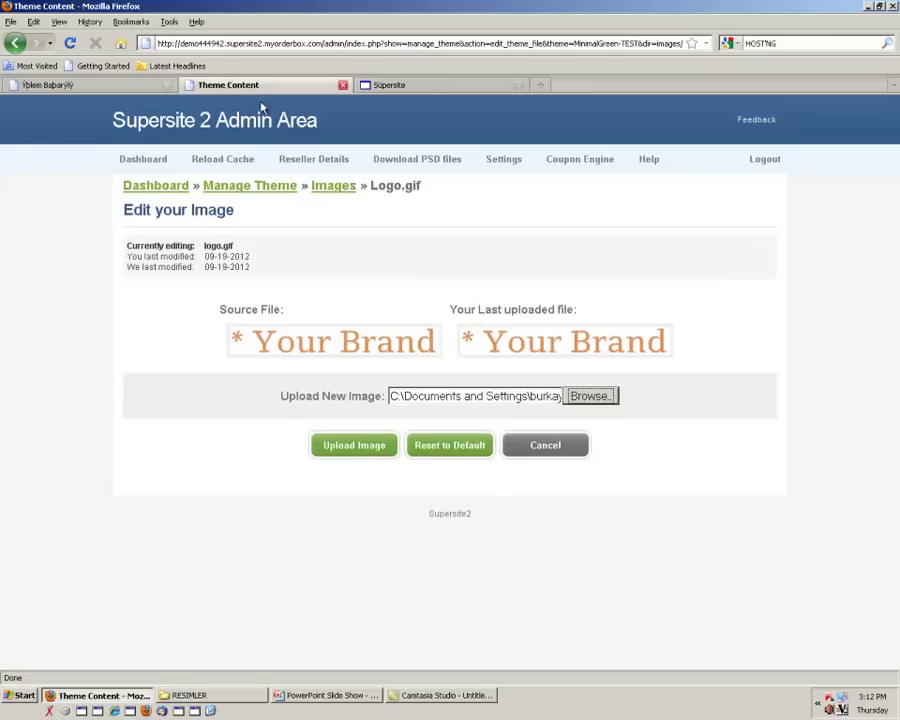
click(356, 448)
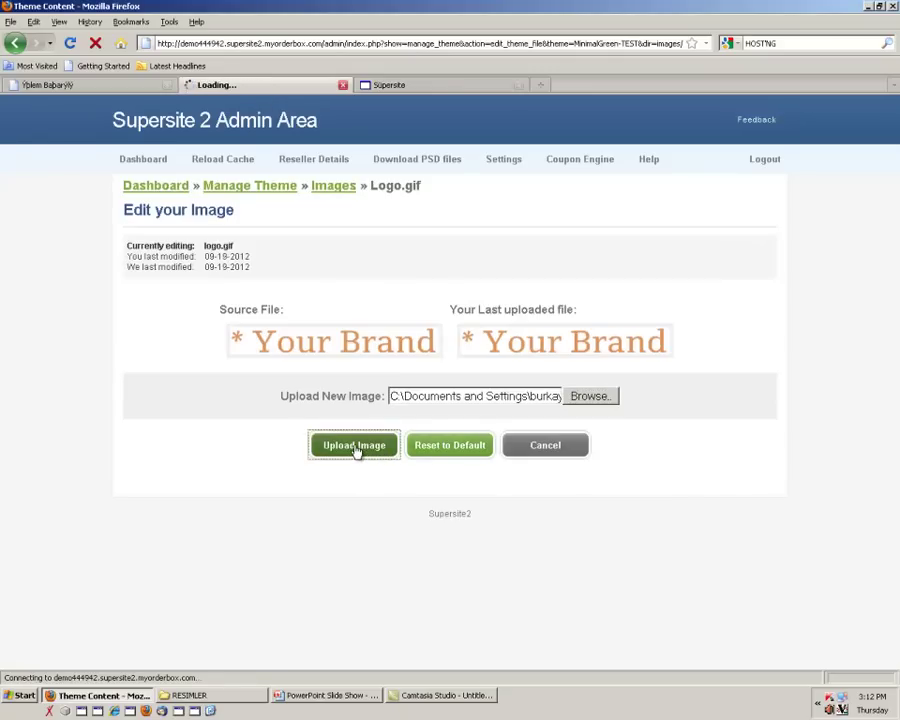
Return to the admin dashboard and look at the storefront's header logo again
click(132, 187)
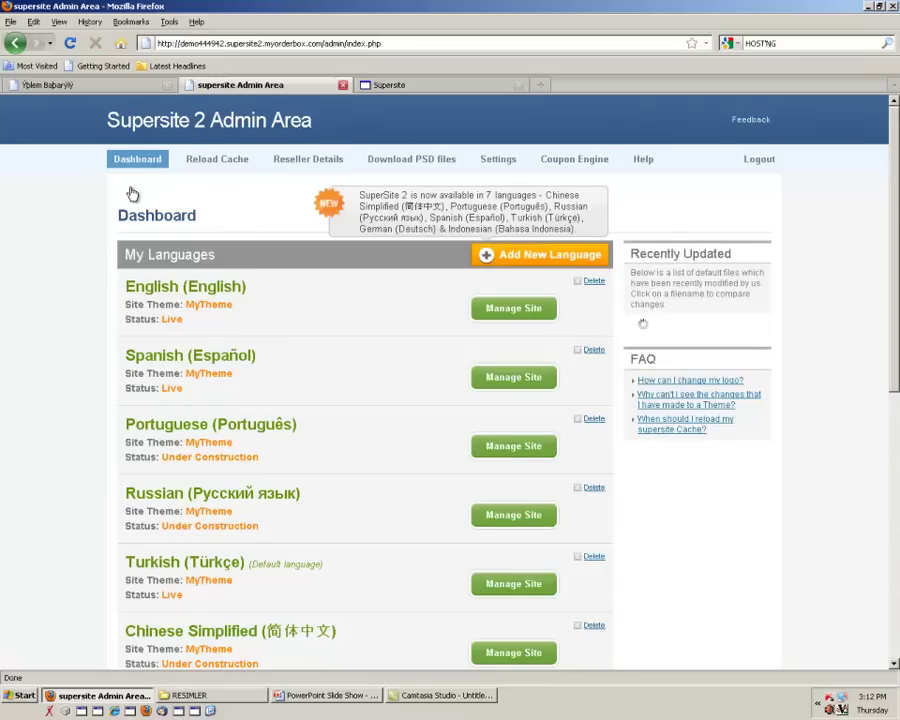
click(386, 86)
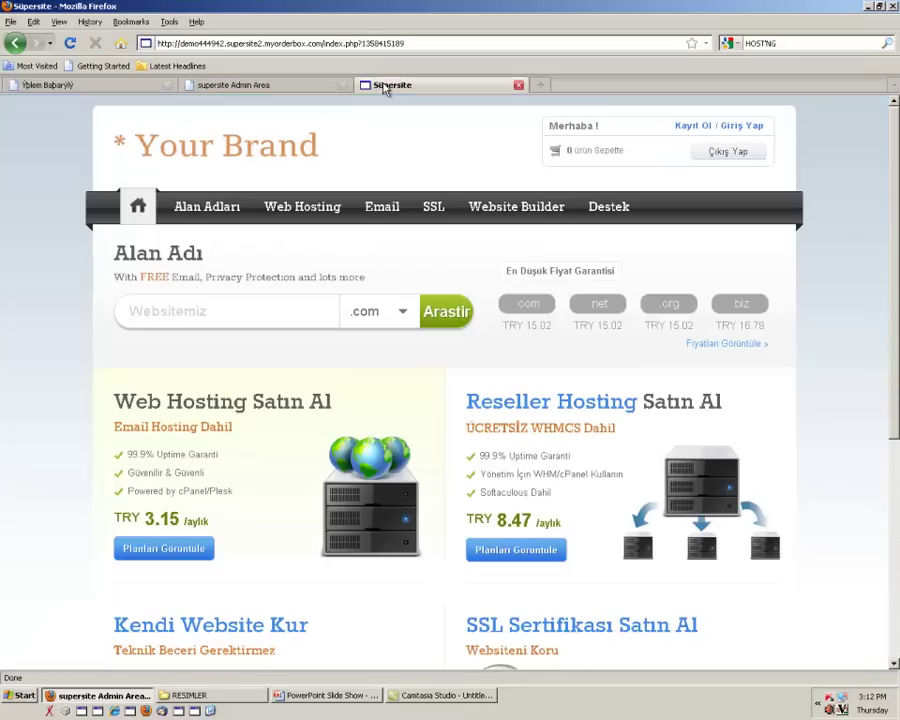
click(277, 89)
Set the Turkish site's current theme to TEST and save its settings
scroll(300, 540, down, 3)
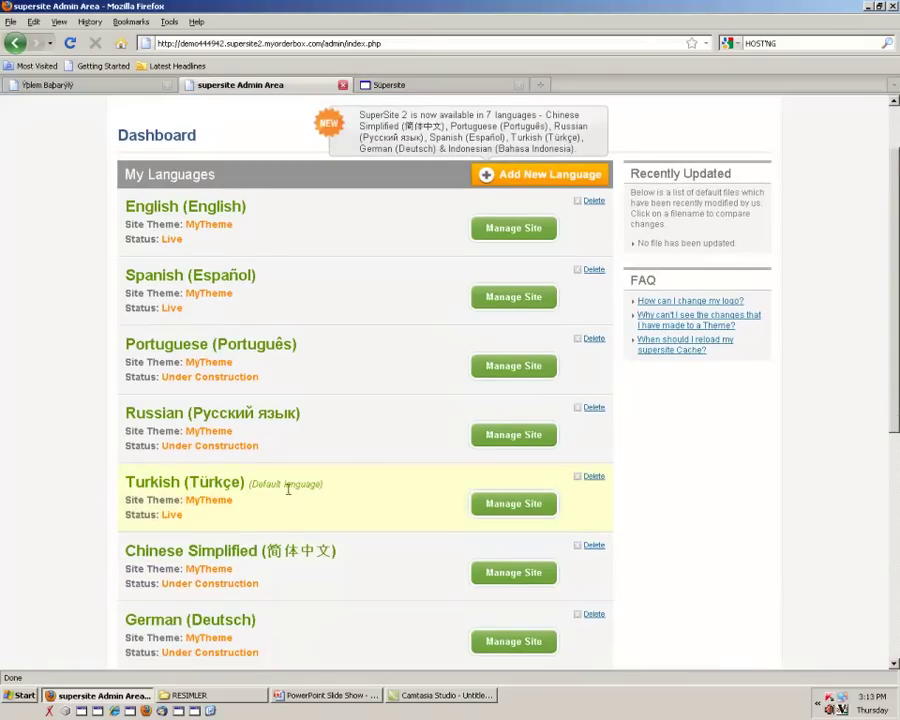
click(503, 503)
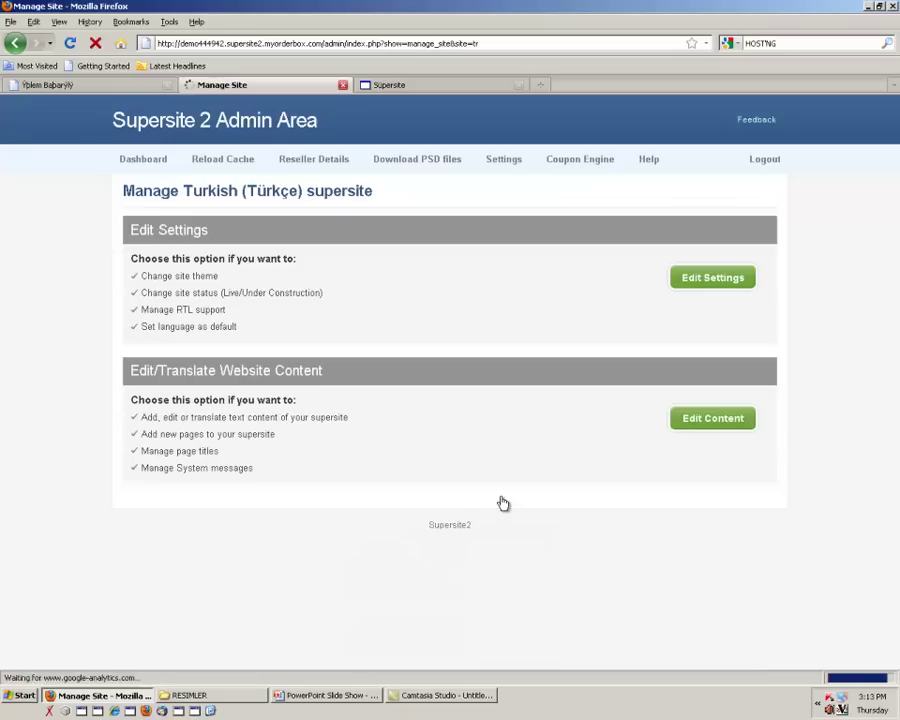
click(685, 279)
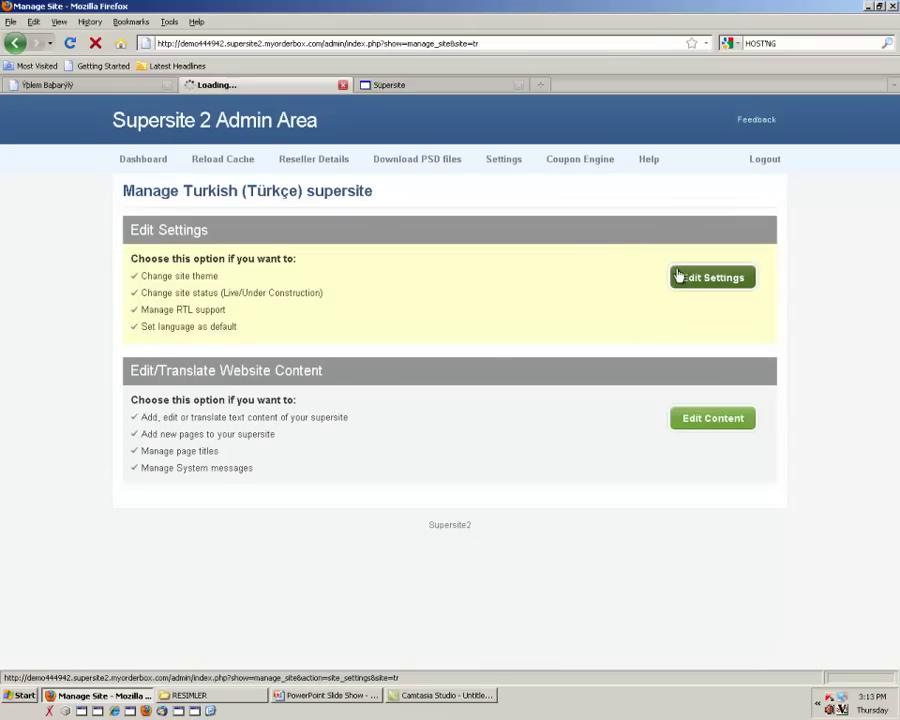
click(300, 254)
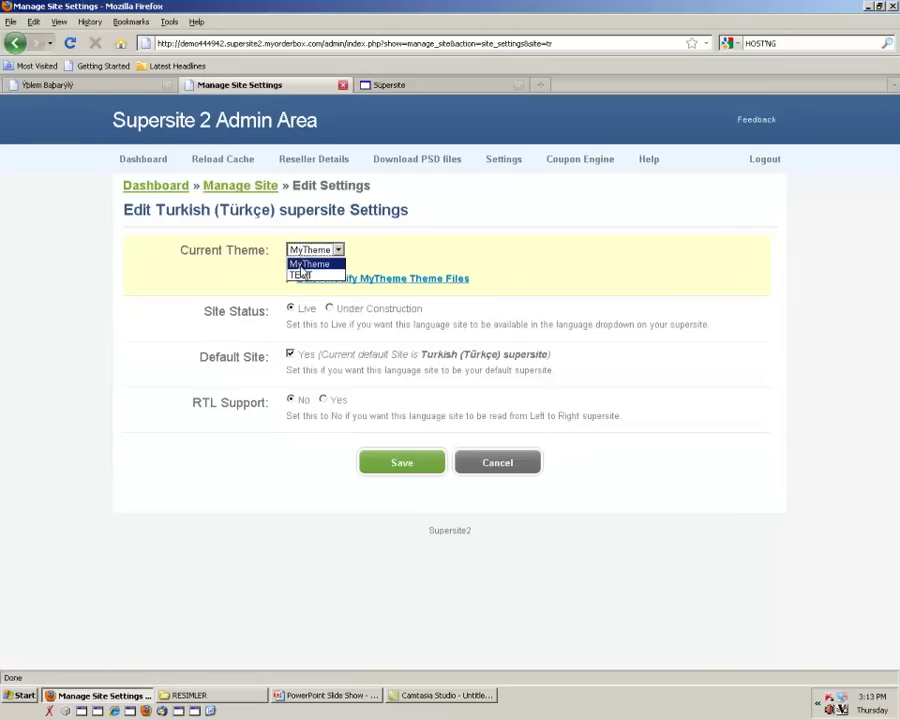
click(302, 277)
click(404, 465)
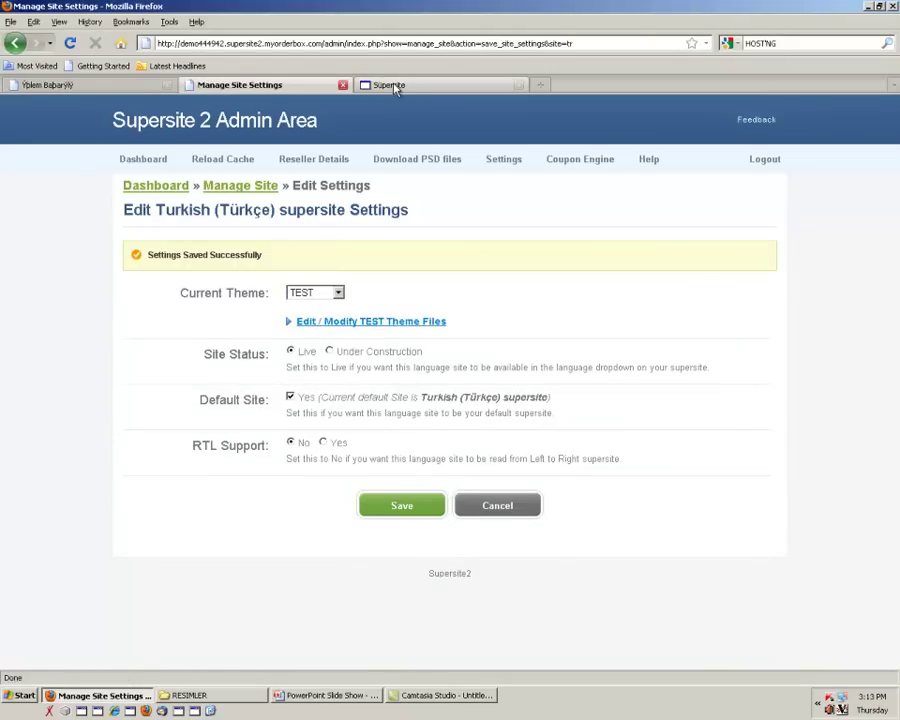
Reload the storefront and examine the logo in its header
click(398, 86)
right_click(404, 87)
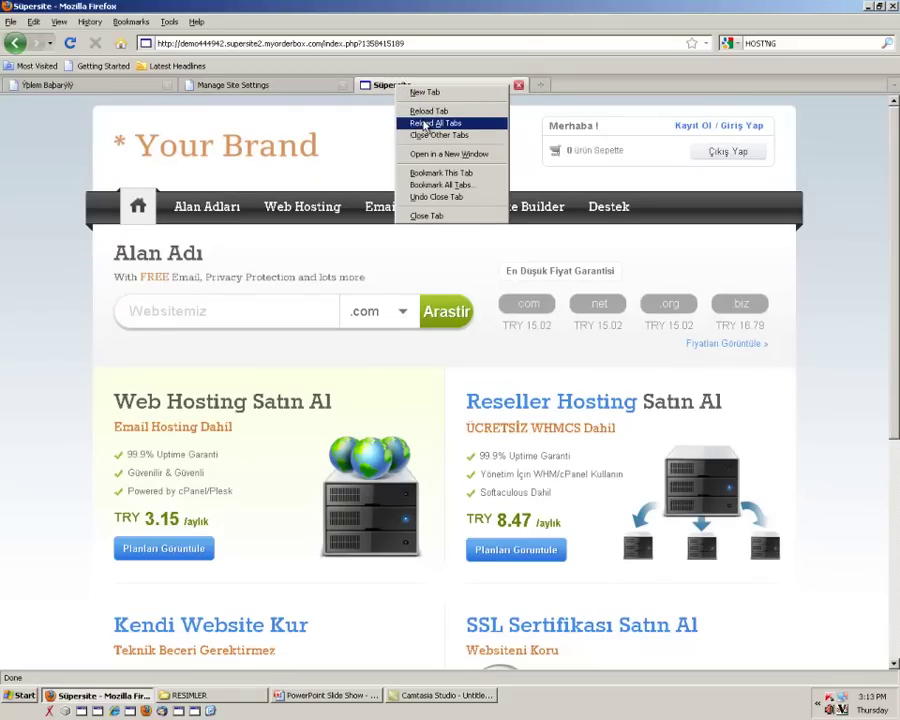
click(424, 111)
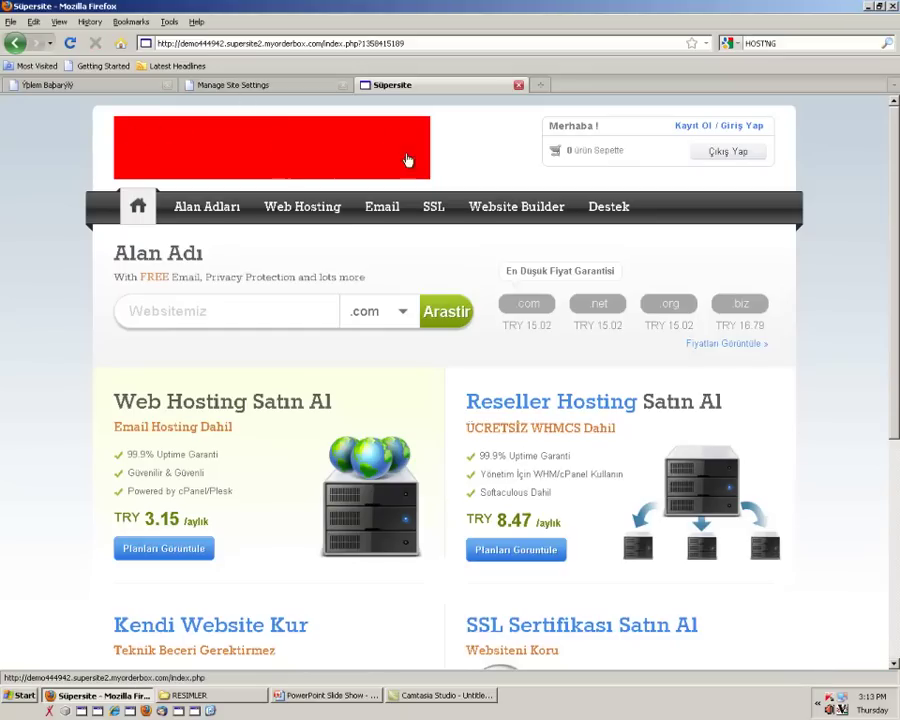
mouse_move(214, 195)
Go back to the admin dashboard and review which languages use MyTheme and which use TEST
click(248, 86)
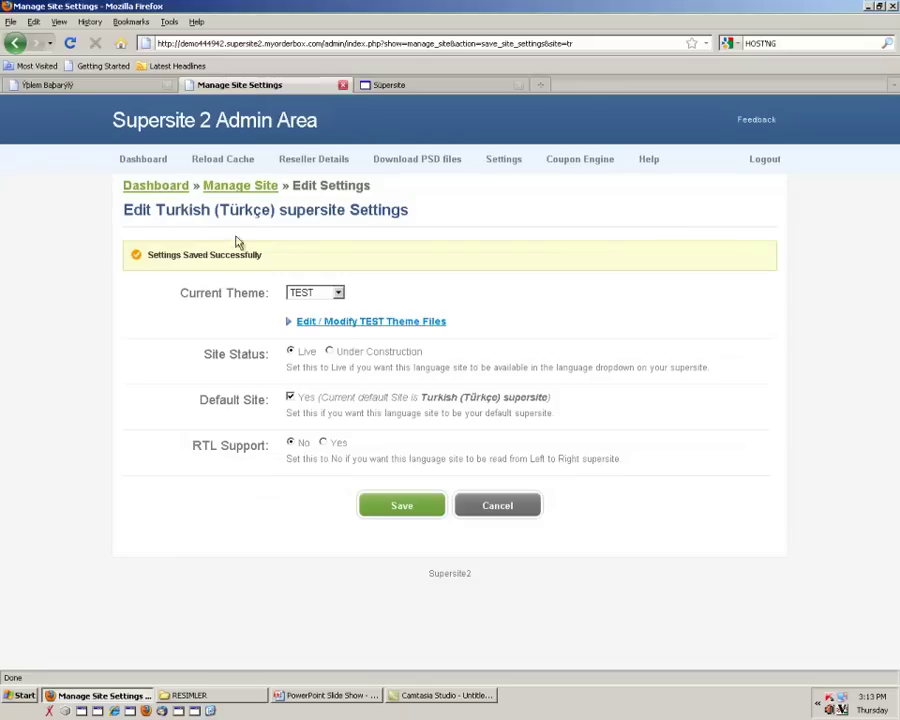
click(166, 193)
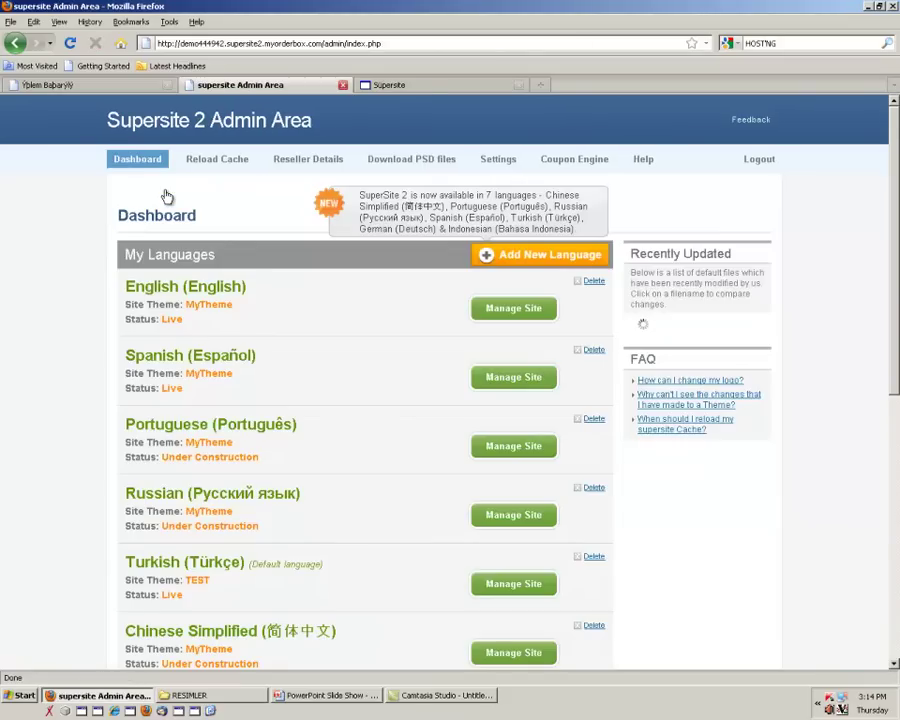
scroll(86, 462, down, 3)
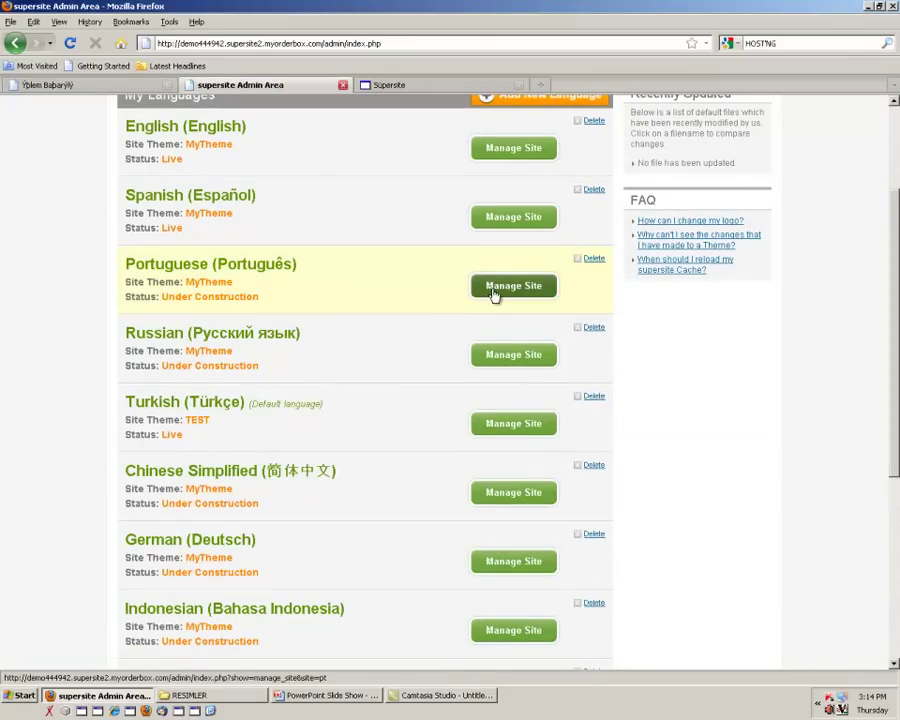
scroll(229, 578, down, 4)
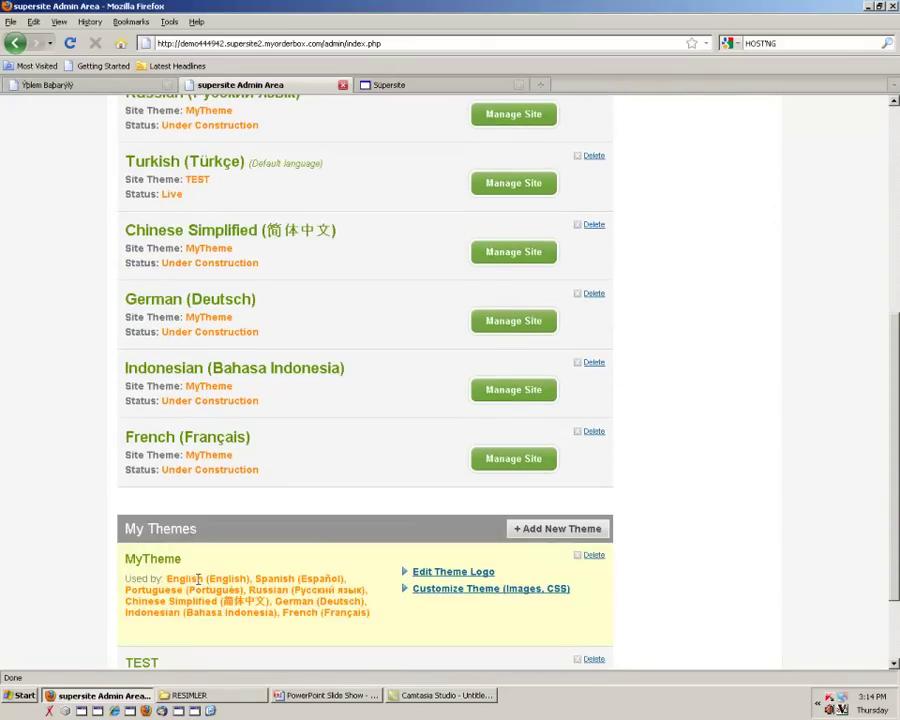
scroll(209, 569, down, 3)
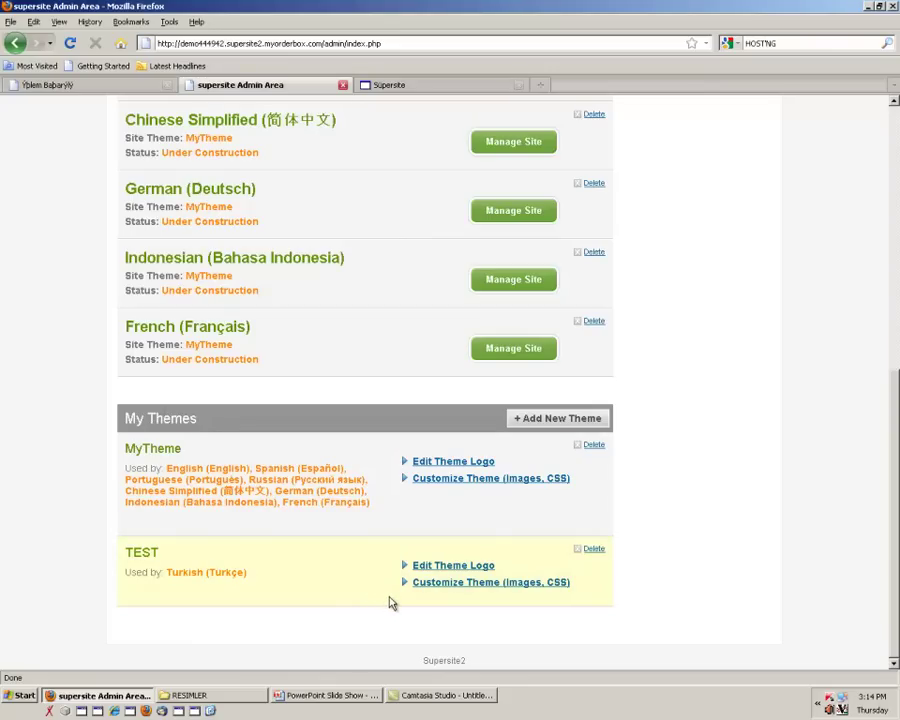
Open the TEST theme's customization page, glance at the storefront, and open the theme's image list
click(470, 582)
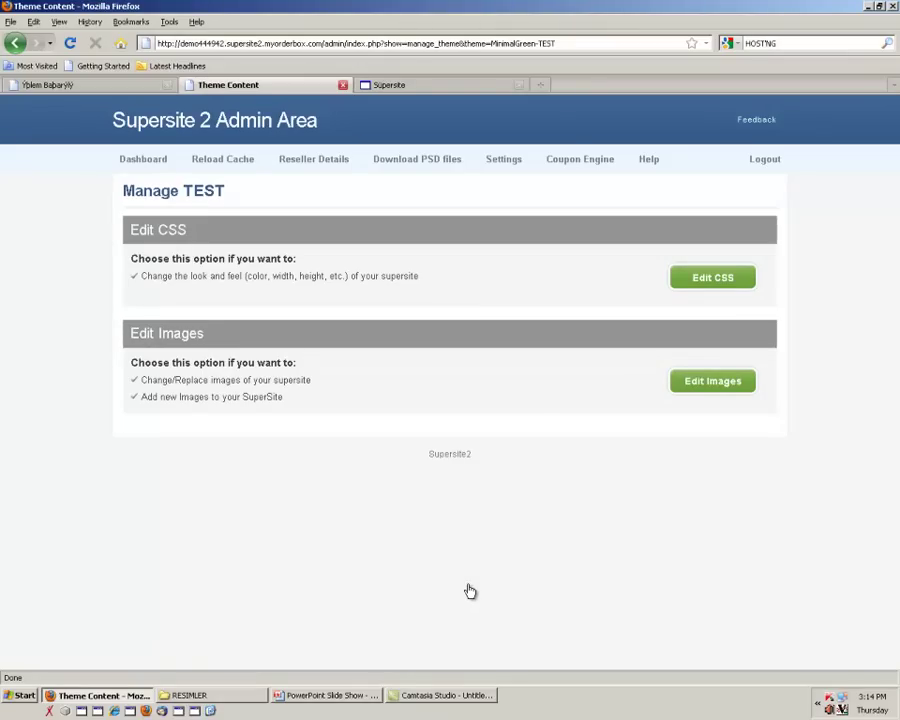
click(393, 85)
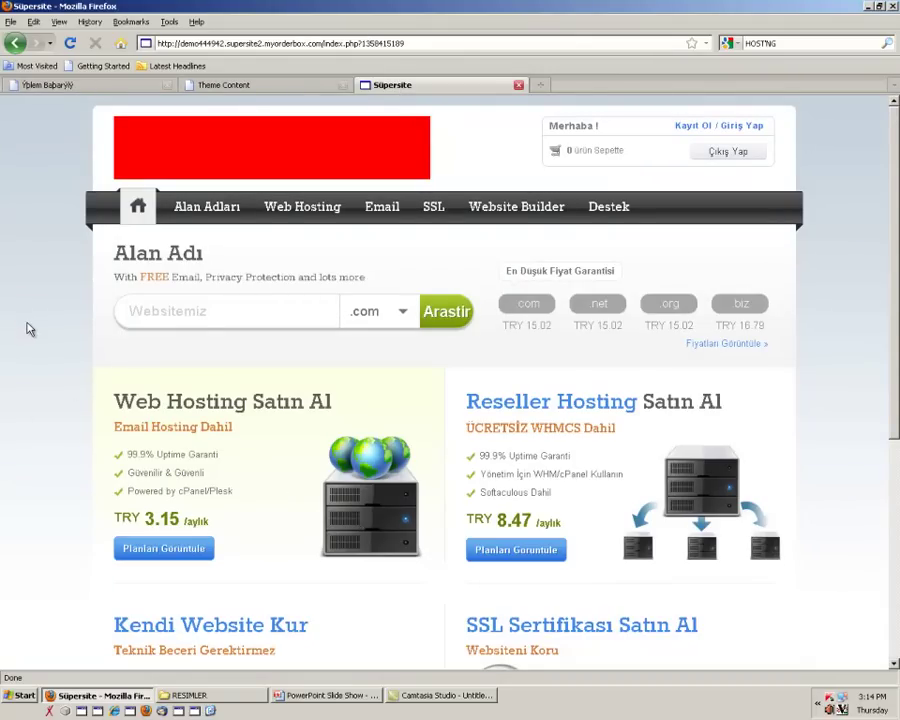
click(220, 86)
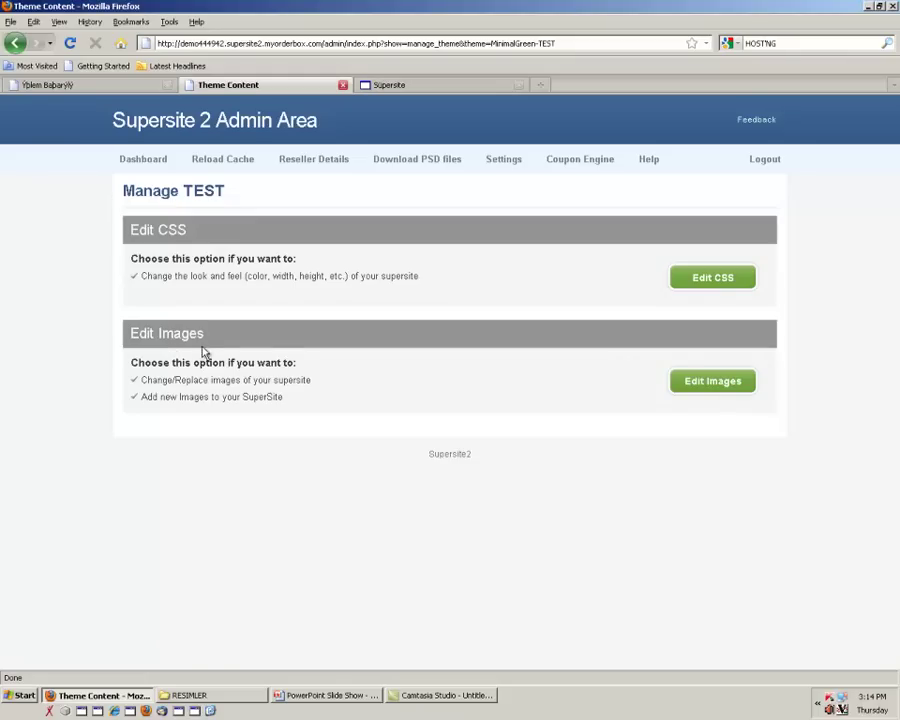
click(688, 390)
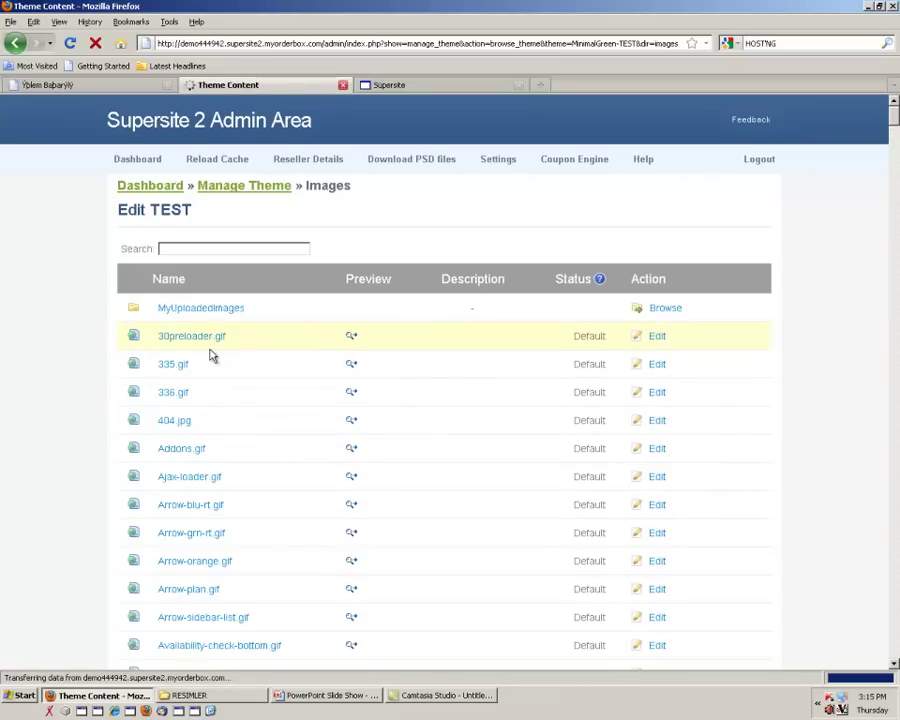
Browse the TEST theme's image files and compare them with the pictures on the storefront home page
scroll(209, 352, down, 5)
scroll(210, 355, down, 15)
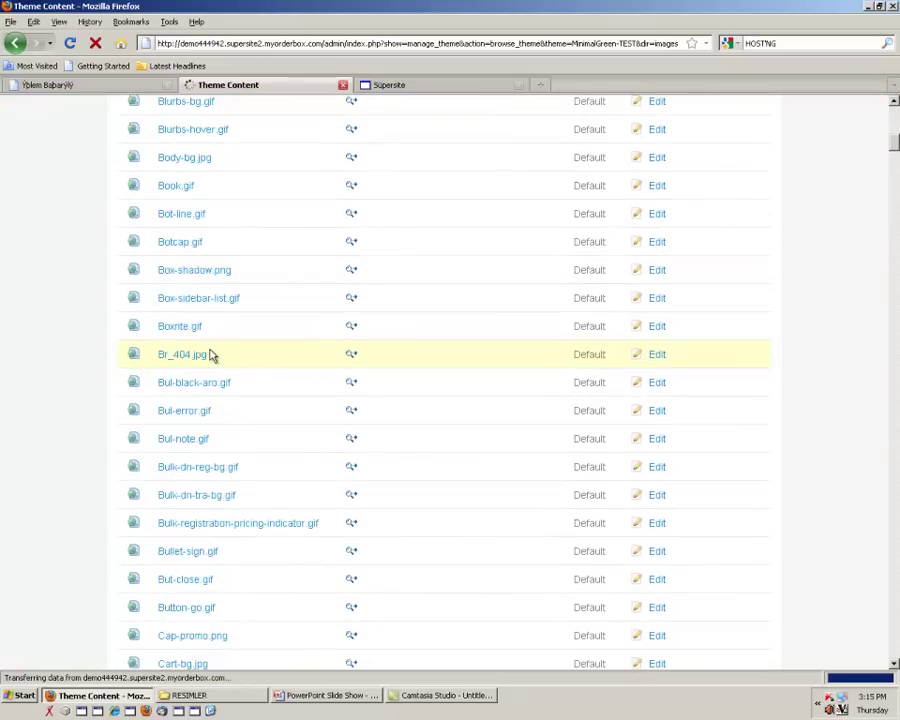
scroll(210, 352, down, 8)
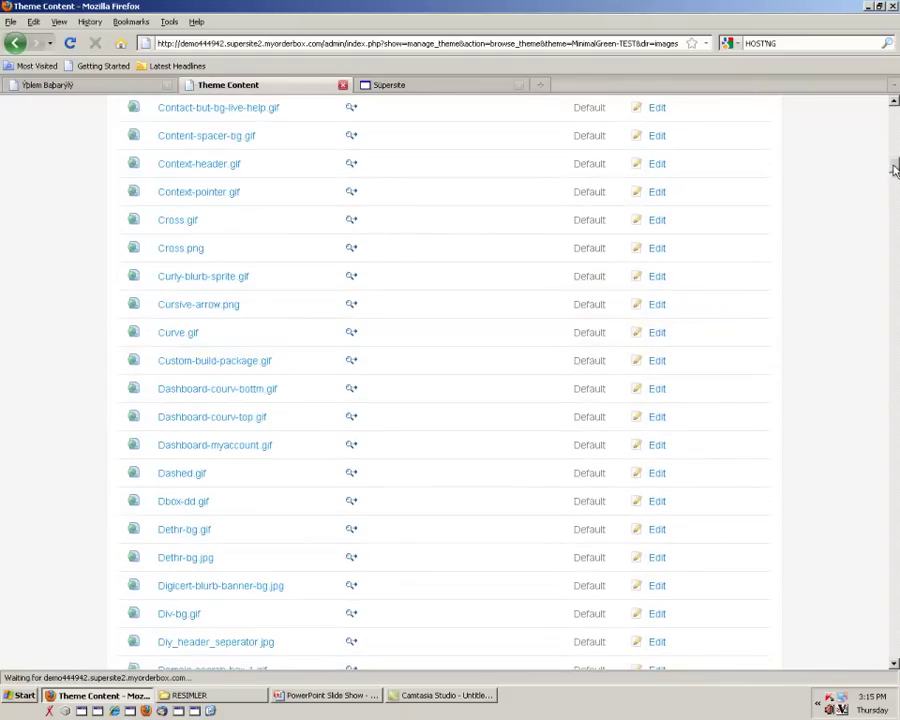
key(Home)
click(434, 84)
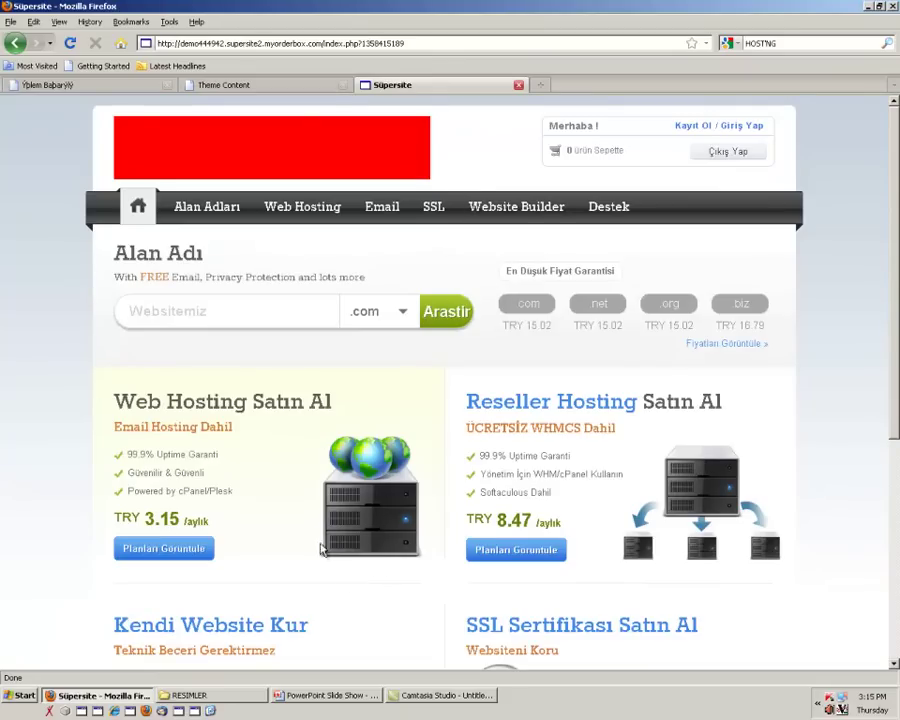
click(236, 85)
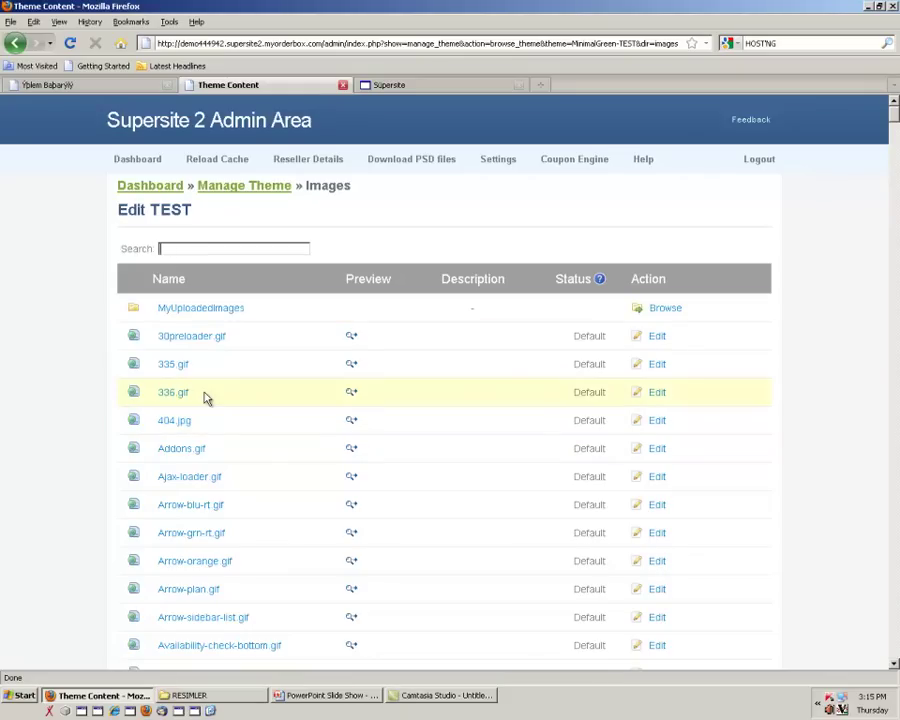
View the image info of the storefront's Web Hosting picture and copy its file name, ic-sweb-hosting.png
click(409, 86)
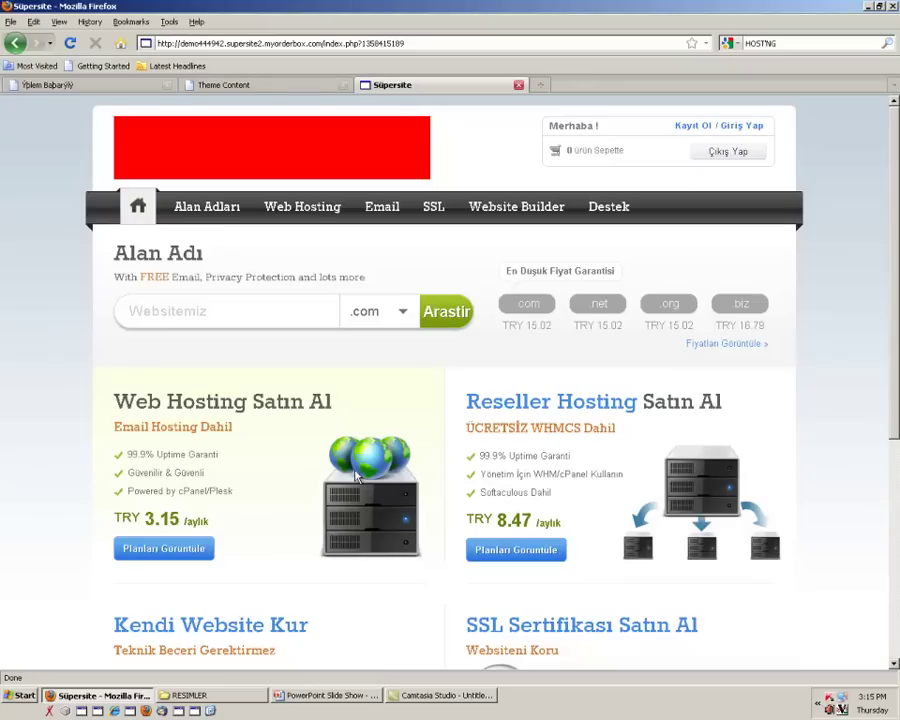
right_click(370, 511)
click(393, 624)
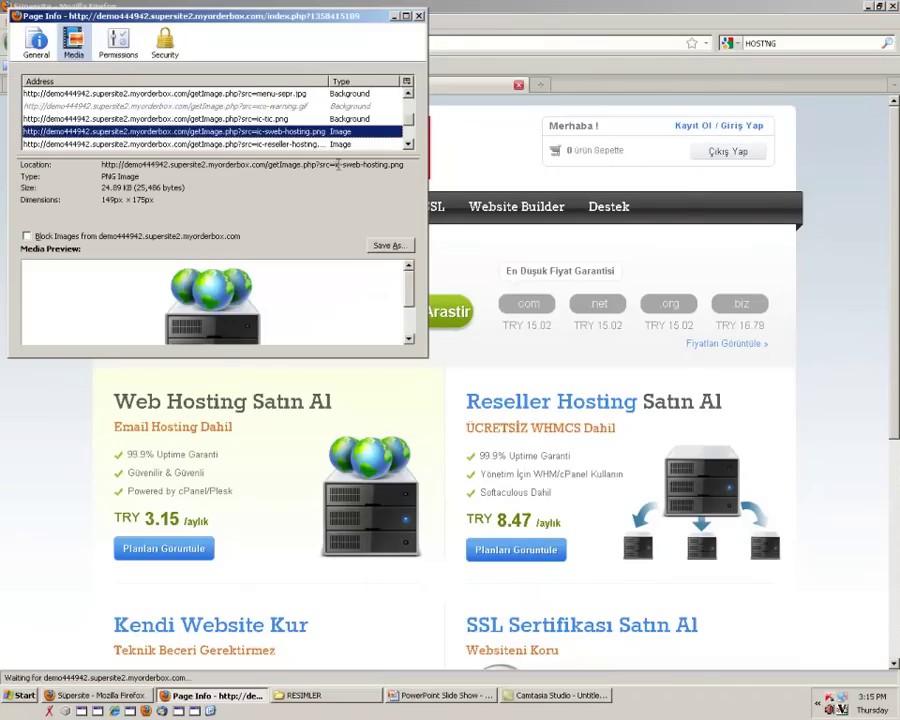
drag(335, 165, 404, 165)
key(ctrl+c)
right_click(385, 167)
click(407, 203)
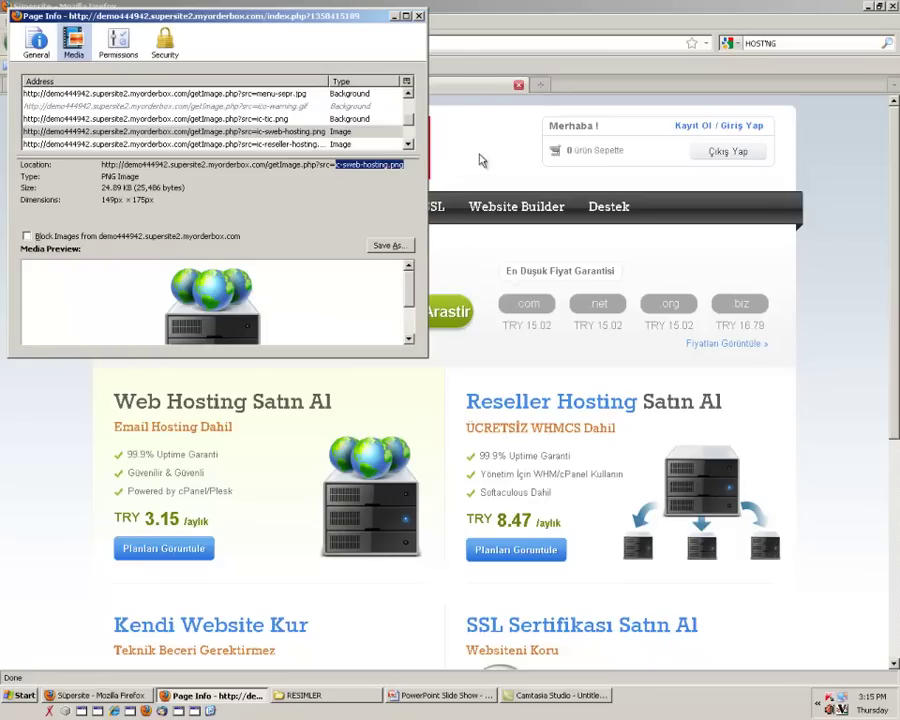
Search the TEST theme's images for ic-sweb-hosting.png, view the picture, and return to the image list
click(462, 84)
click(238, 86)
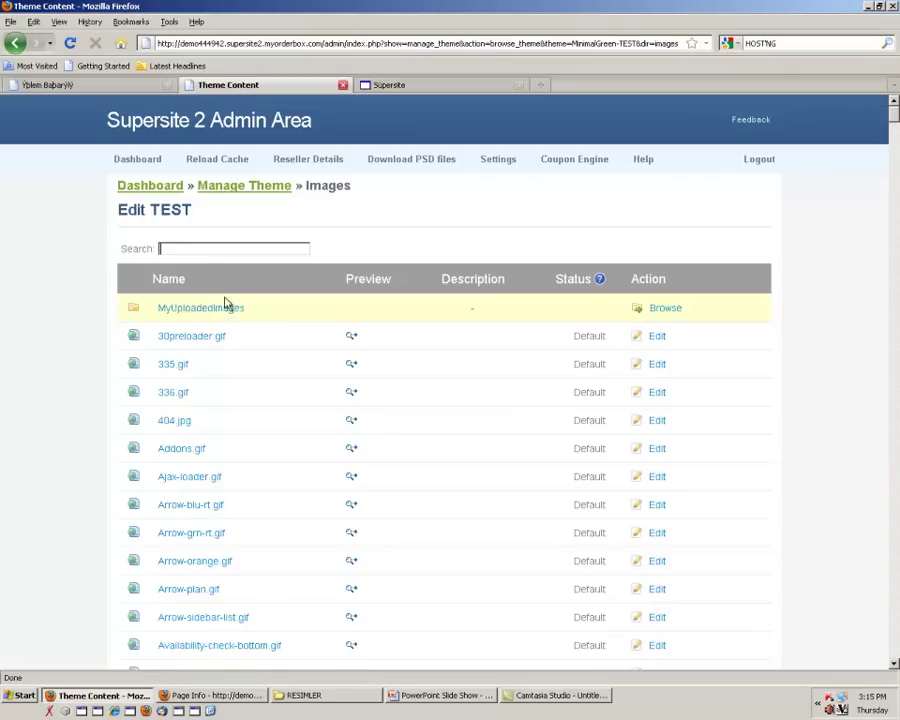
click(214, 256)
key(ctrl+v)
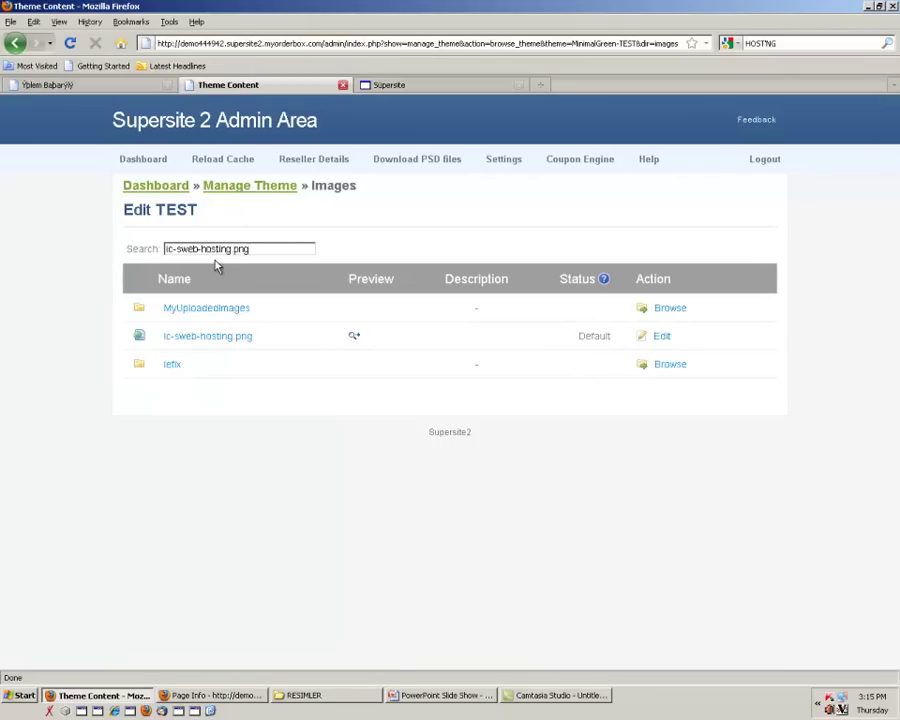
click(207, 341)
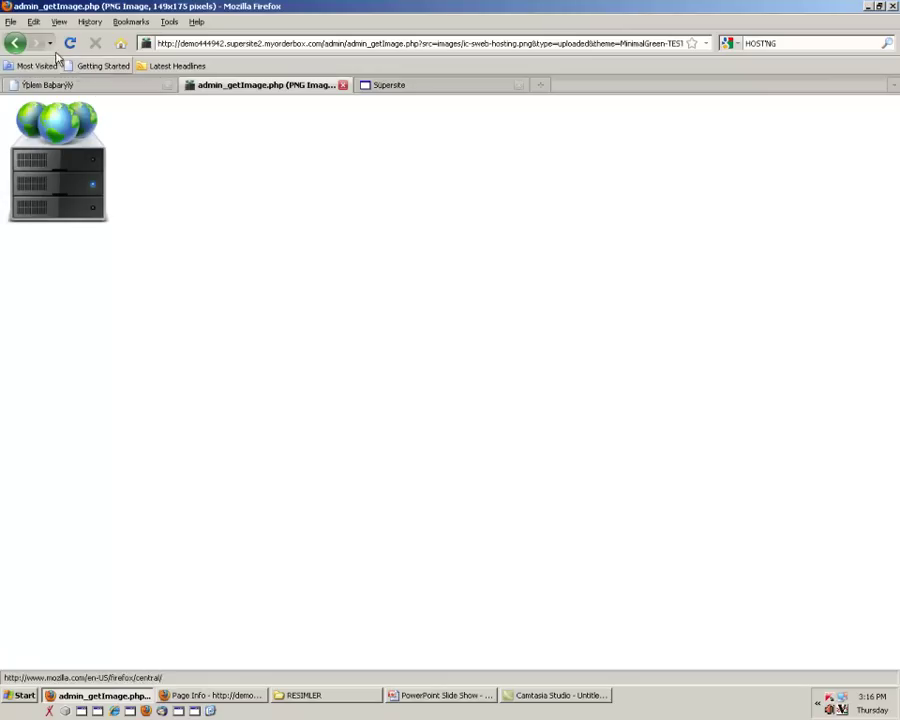
click(16, 43)
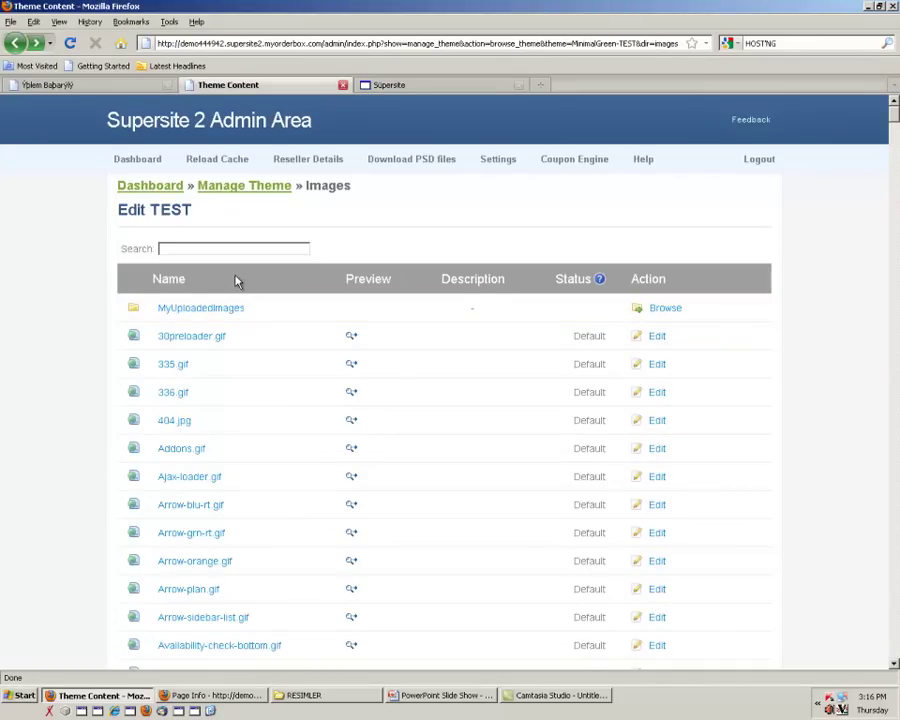
Filter the theme images by ic-sweb-hosting.png and replace that image by uploading IM2-Web-Hosting from the RESIMLER folder
key(ctrl+v)
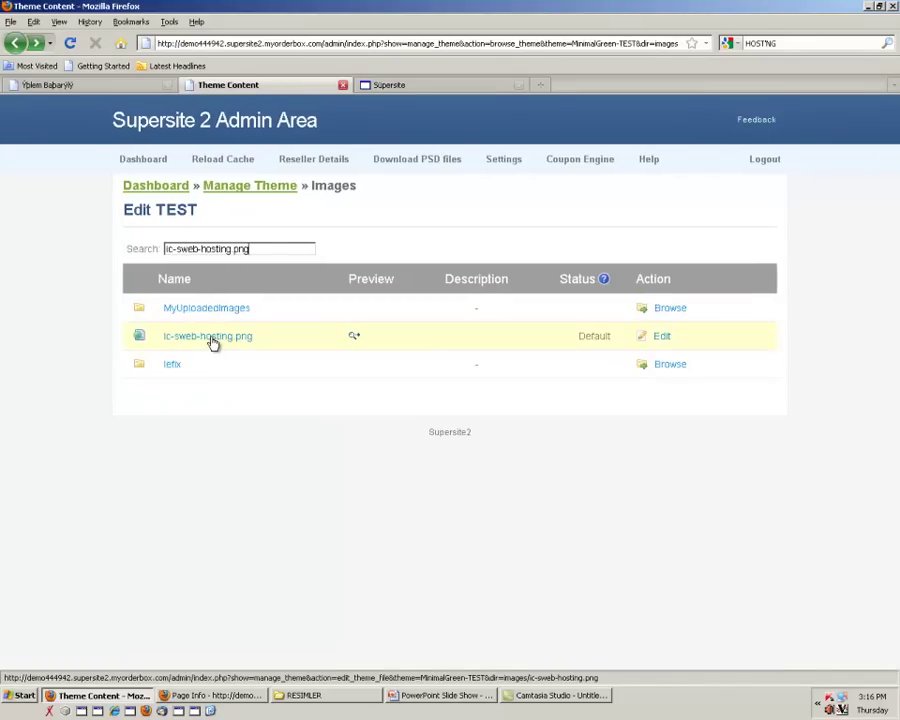
click(212, 340)
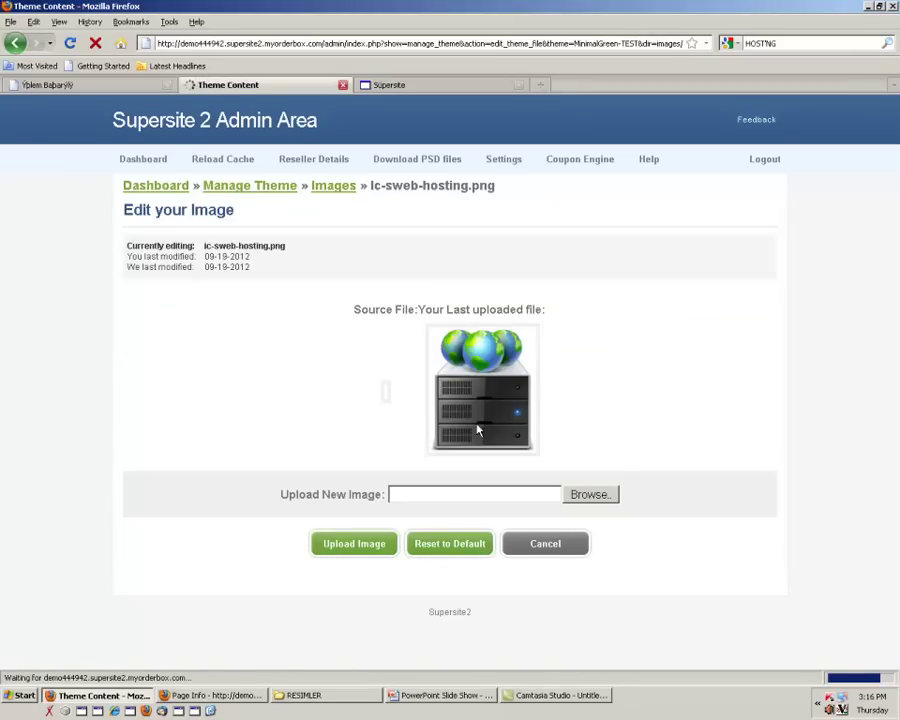
click(585, 494)
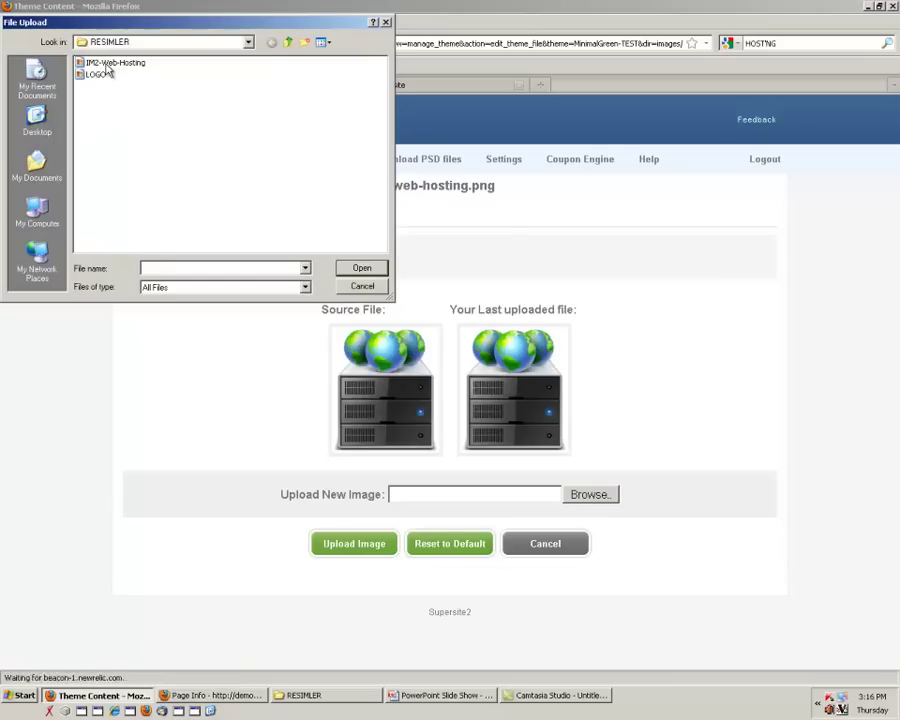
double_click(105, 64)
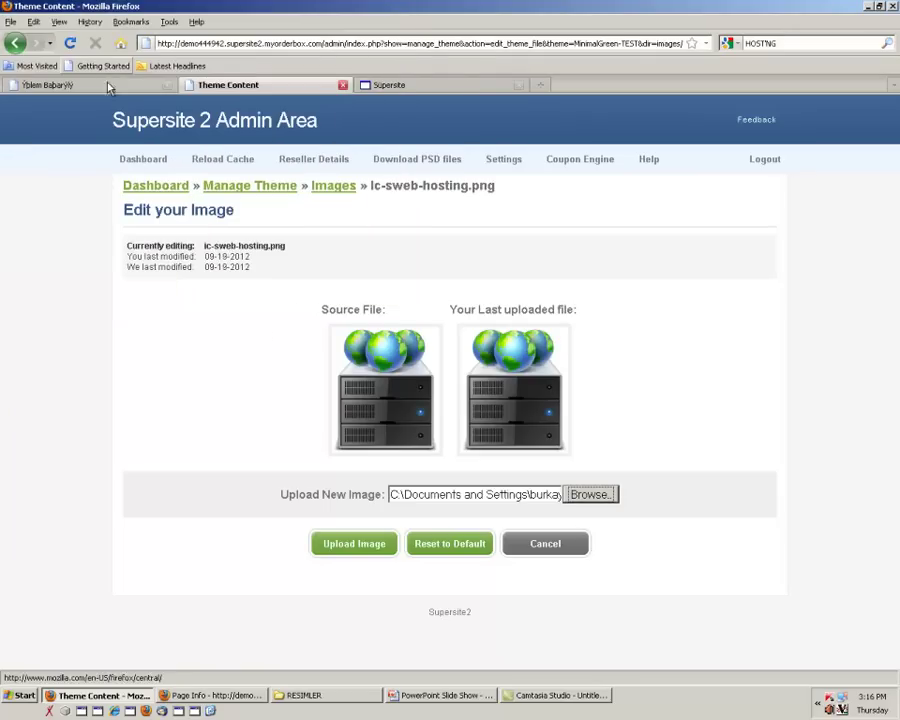
click(347, 546)
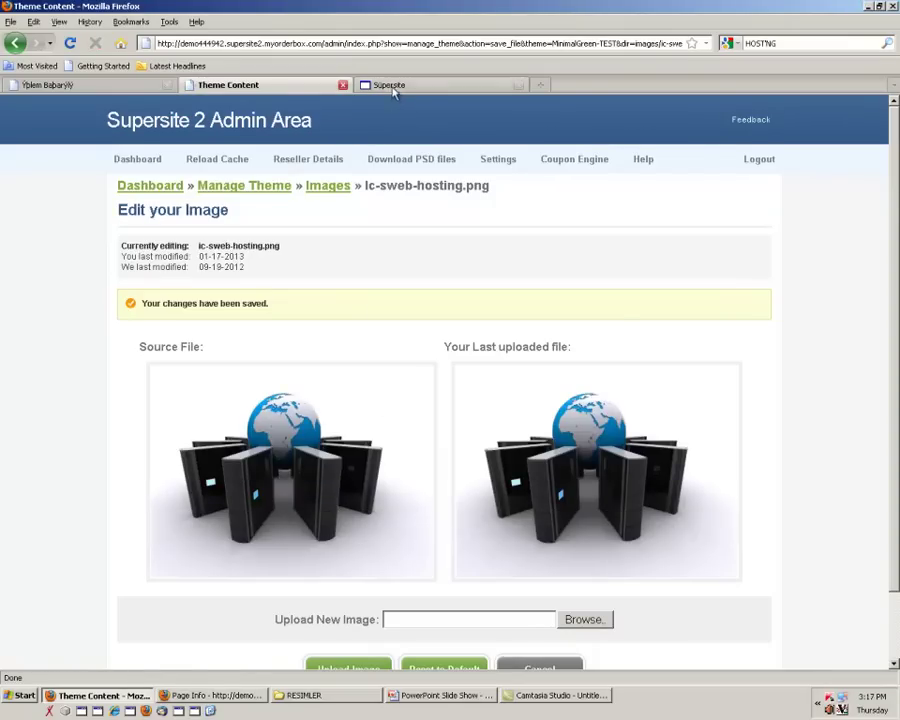
Reload the storefront home page and check the replaced Web Hosting picture
click(391, 87)
right_click(391, 87)
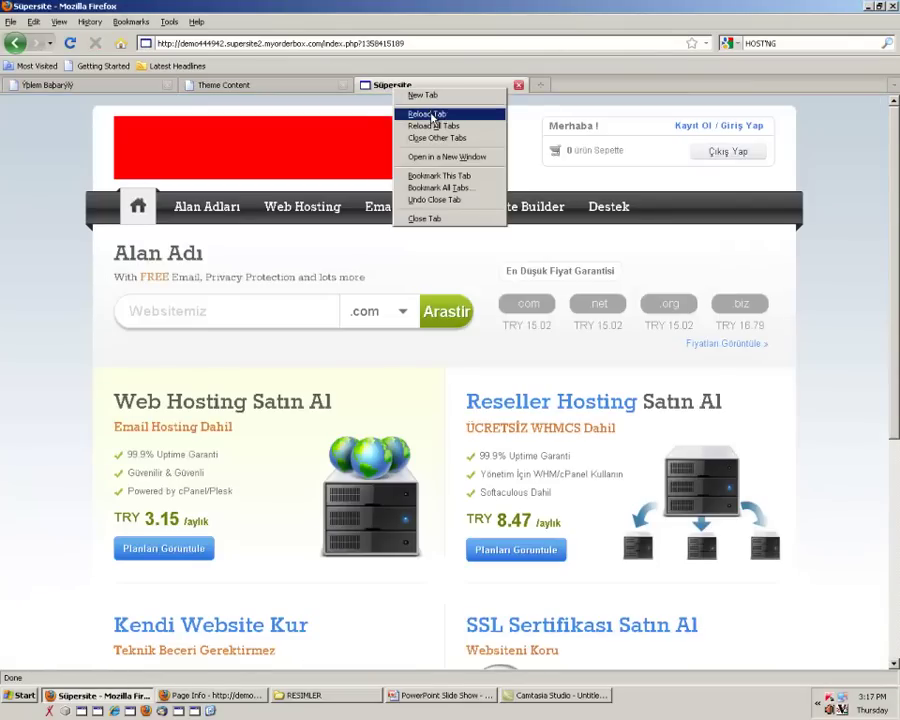
click(424, 115)
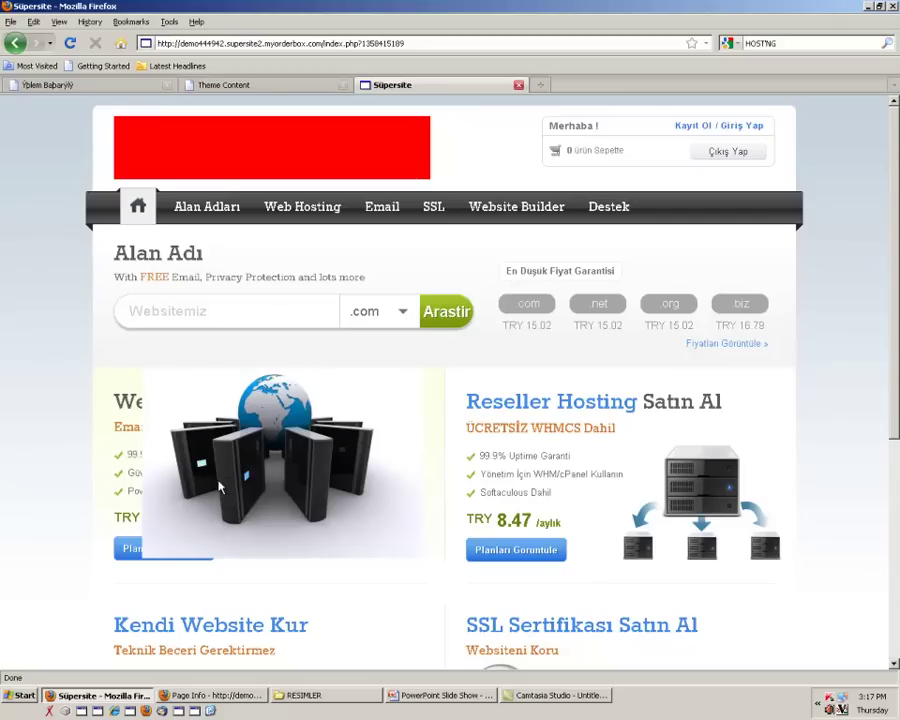
Open Superdupersite.css from the TEST theme's Common CSS folder for editing, glancing at the storefront's page background on the way
click(240, 85)
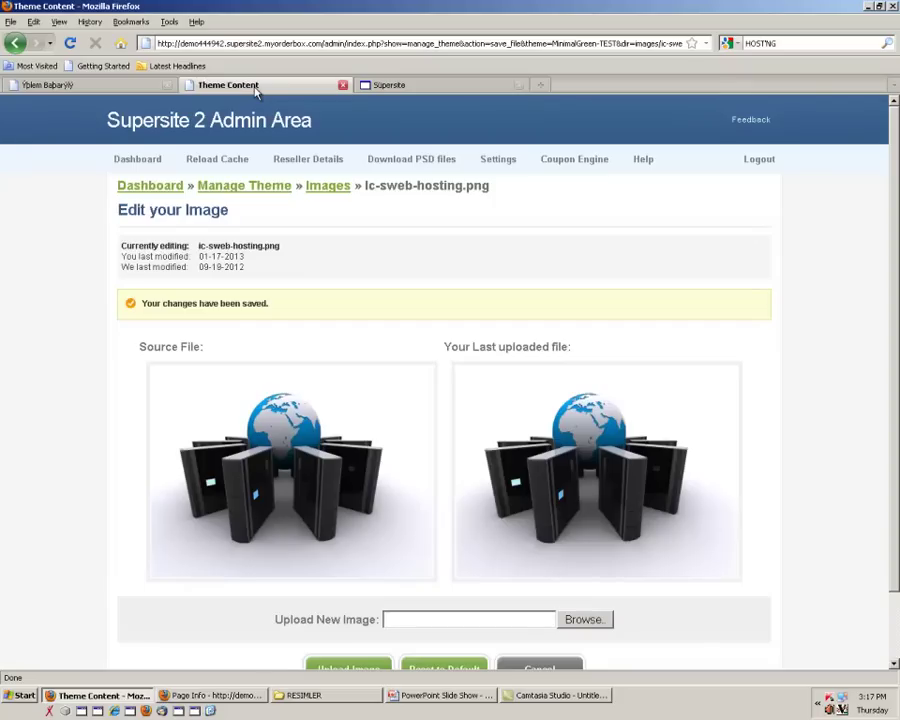
click(252, 189)
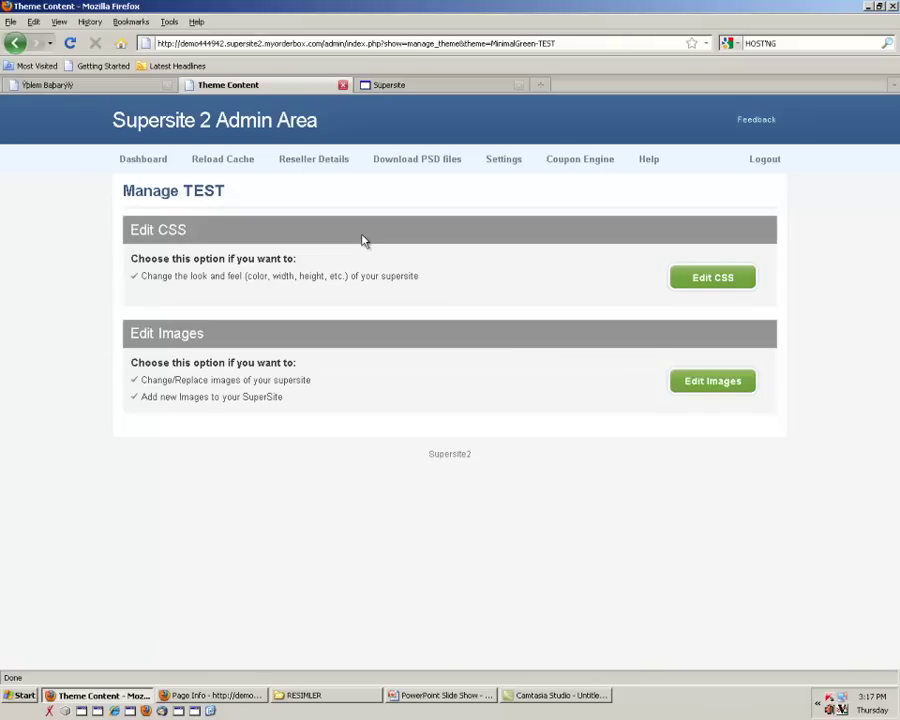
click(714, 279)
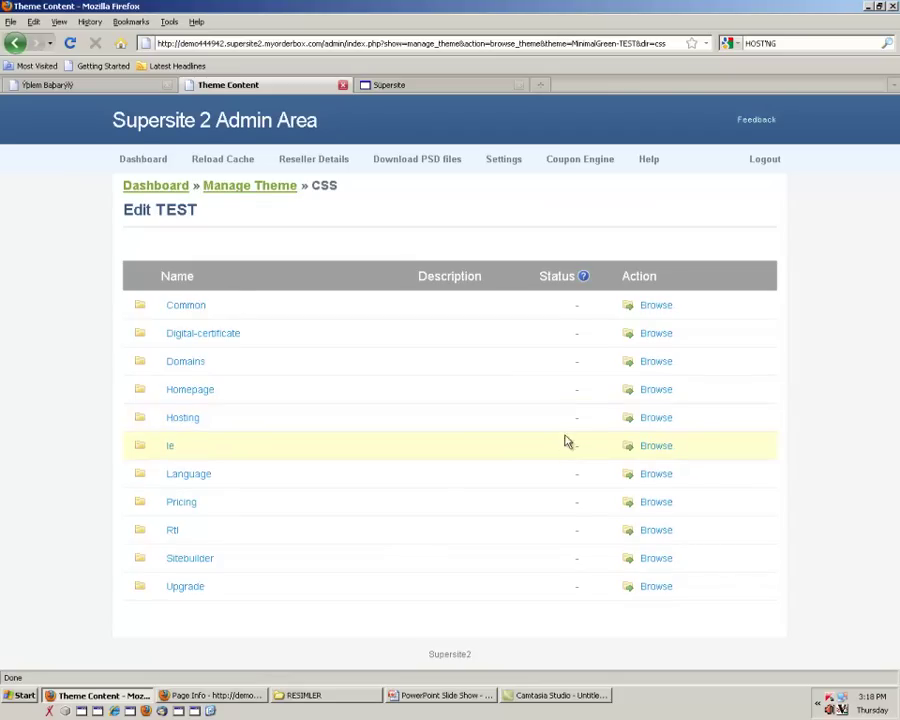
click(190, 305)
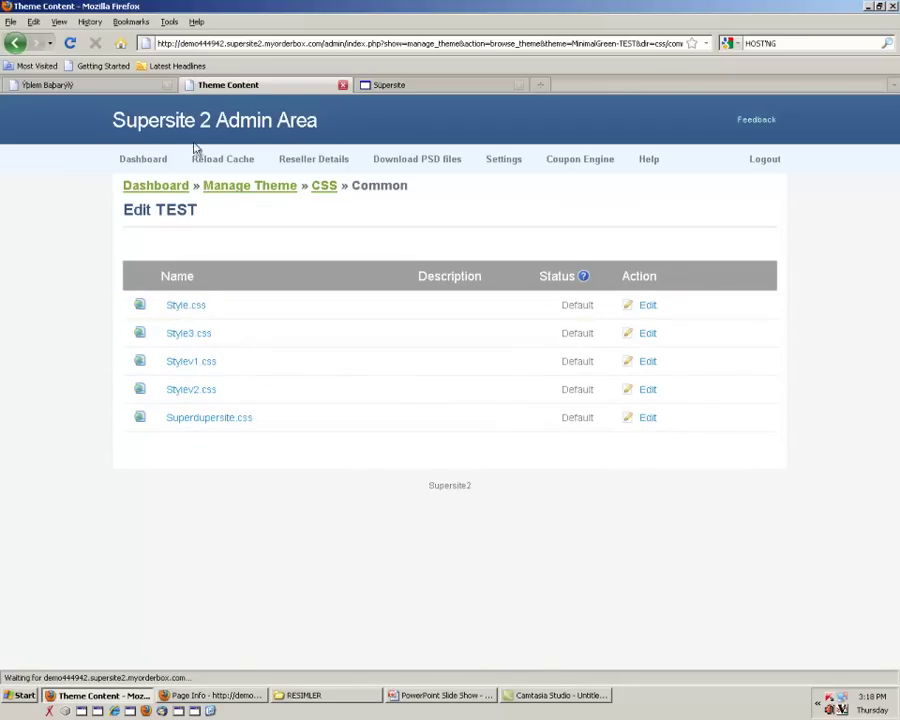
click(396, 86)
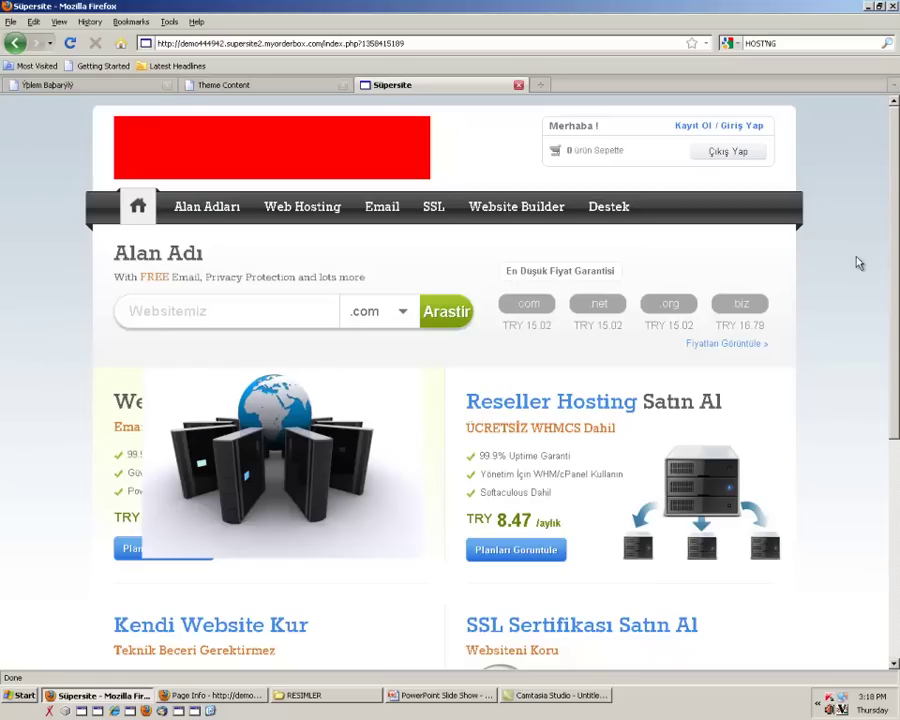
click(252, 88)
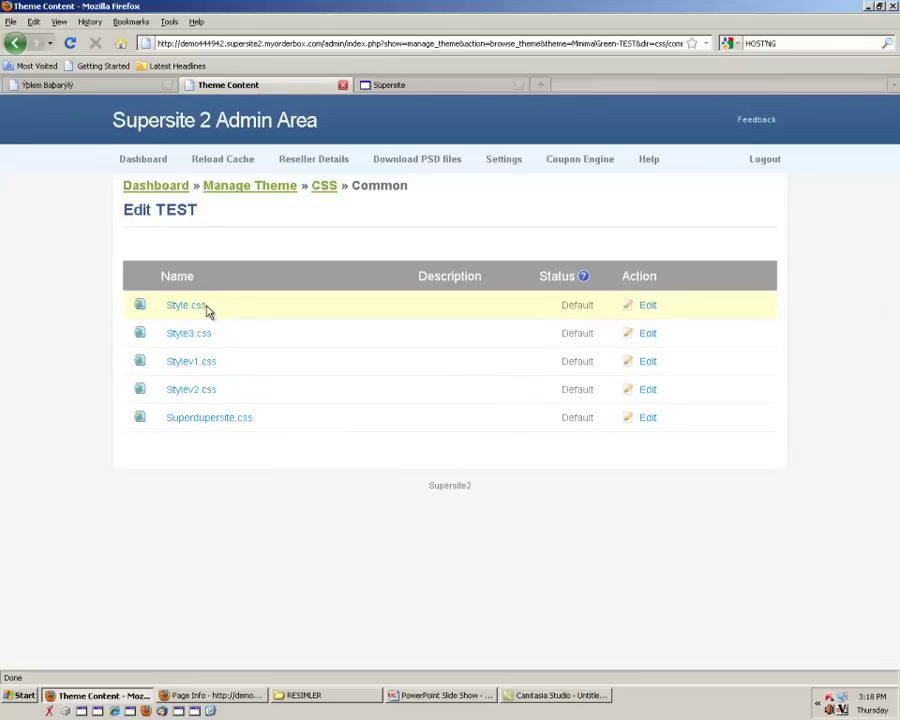
click(195, 420)
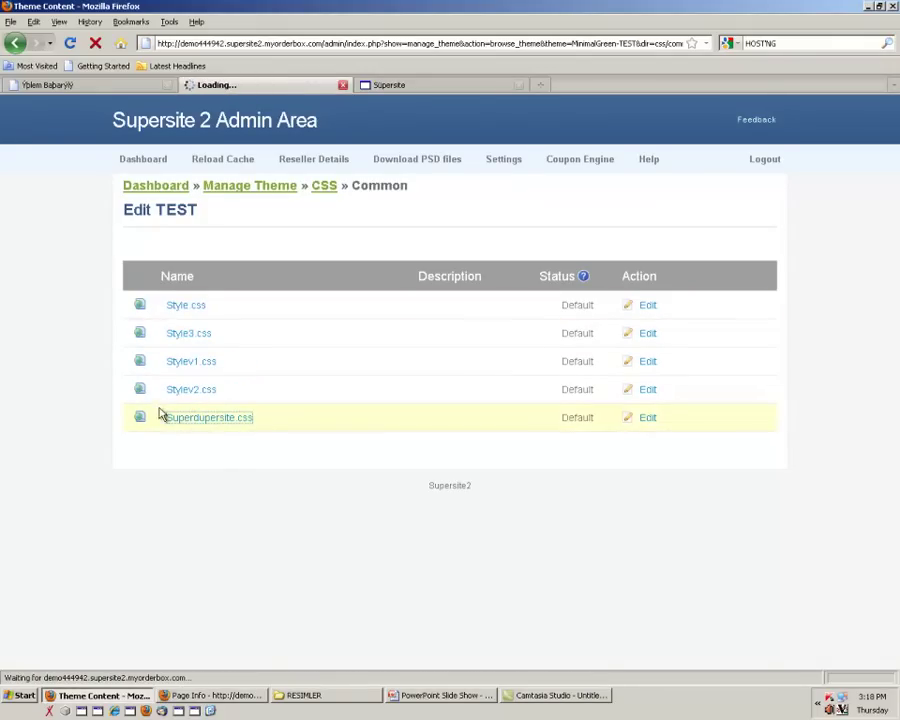
Examine the superdupersite.css editor, comparing the original code with the editable copy and locating the body background rule
scroll(240, 420, down, 5)
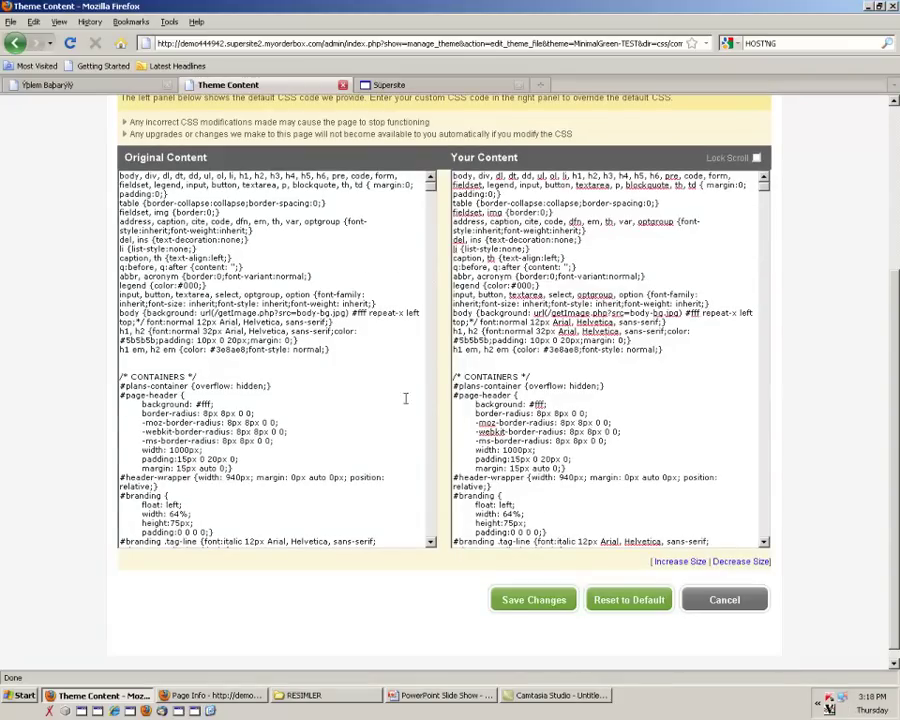
scroll(530, 331, up, 5)
scroll(600, 480, down, 2)
scroll(600, 480, up, 2)
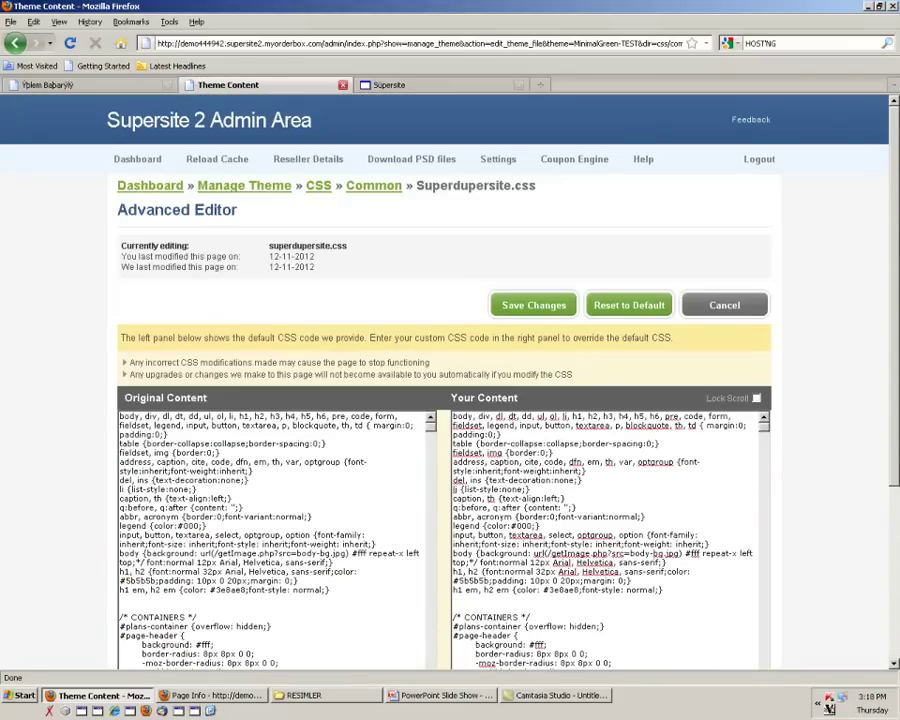
scroll(879, 400, down, 3)
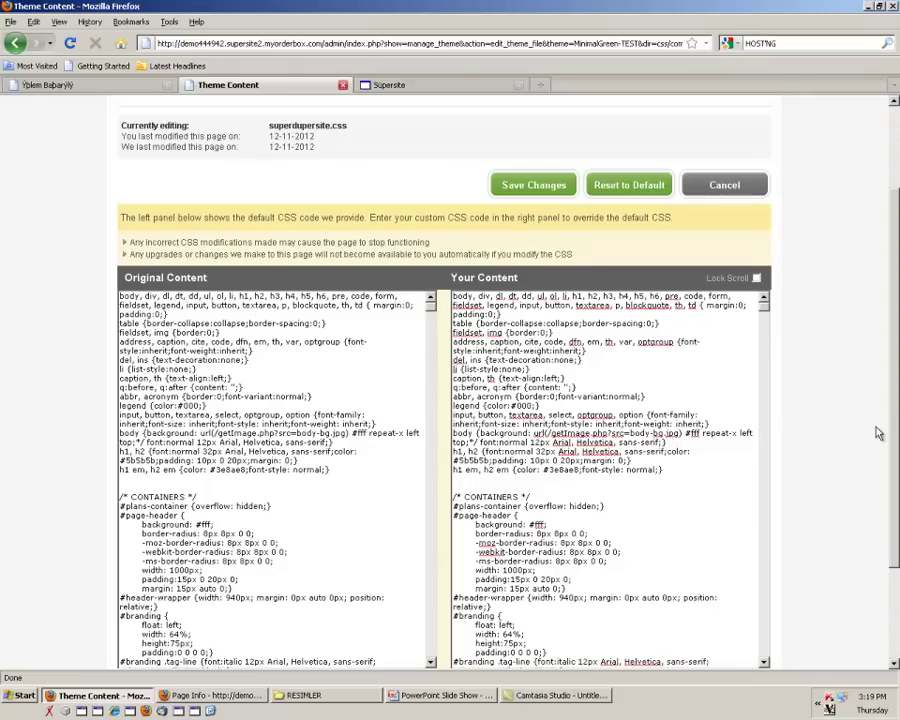
click(545, 414)
scroll(545, 414, up, 3)
scroll(533, 413, down, 6)
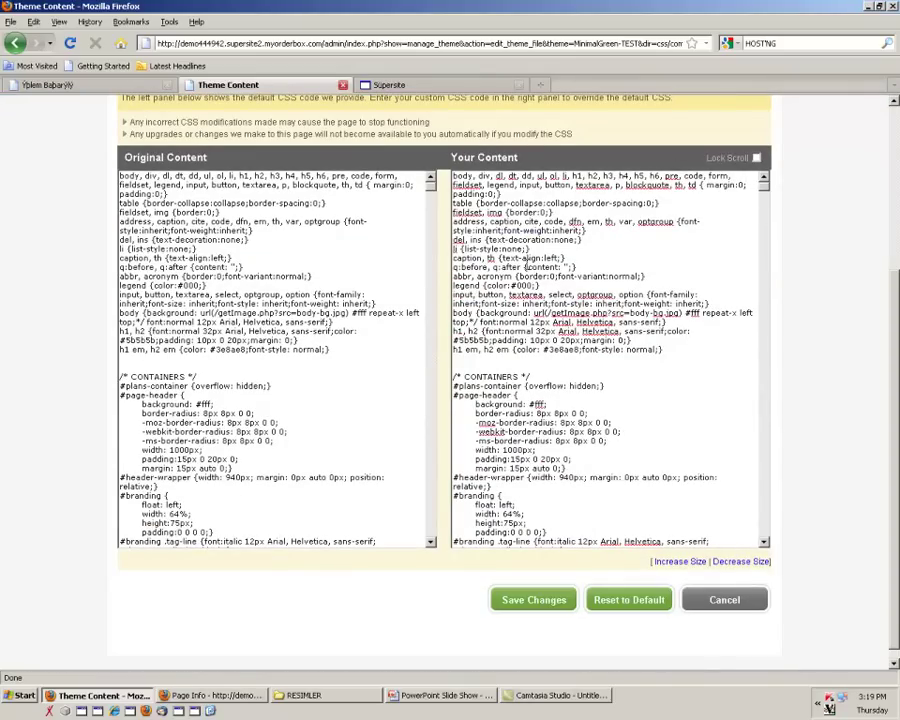
scroll(533, 258, down, 2)
scroll(533, 258, up, 2)
Replace the body rule's background image value in the custom superdupersite.css code with the colour #248A91 and save the changes
drag(533, 313, 467, 322)
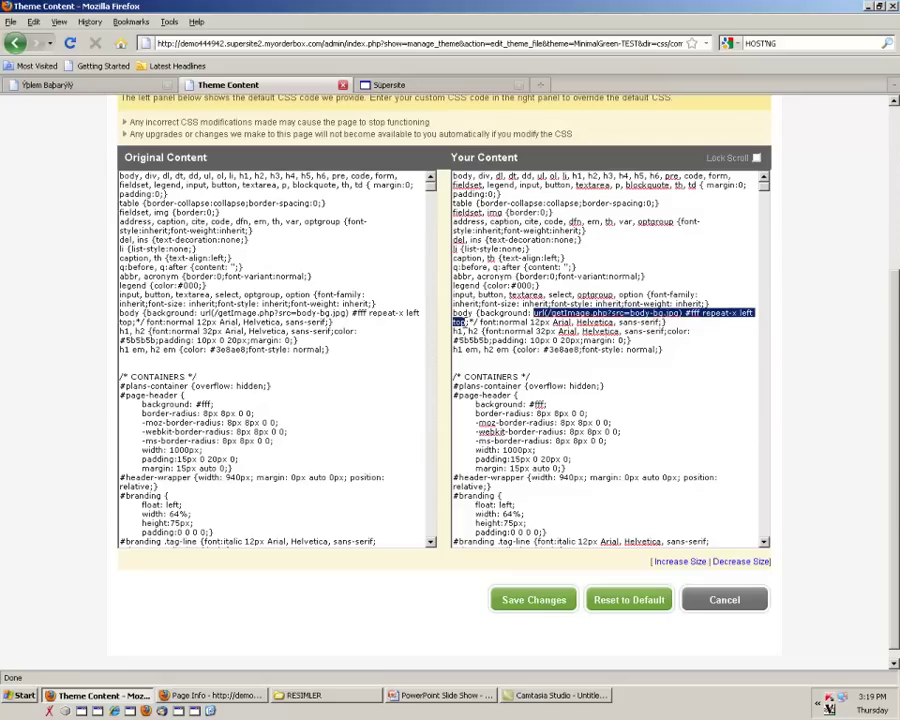
key(Delete)
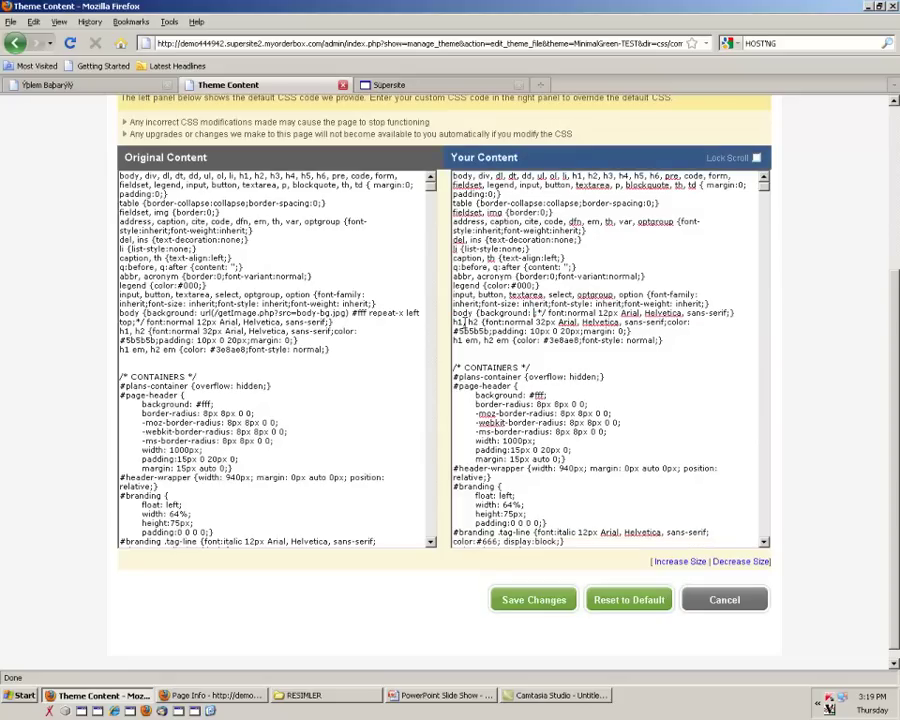
text(#)
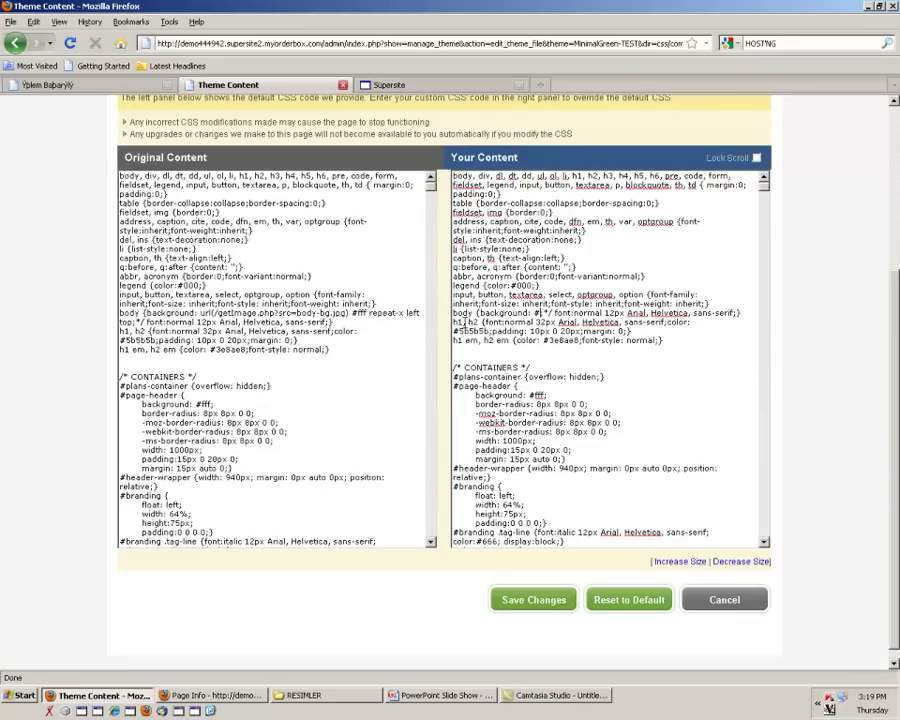
text(24)
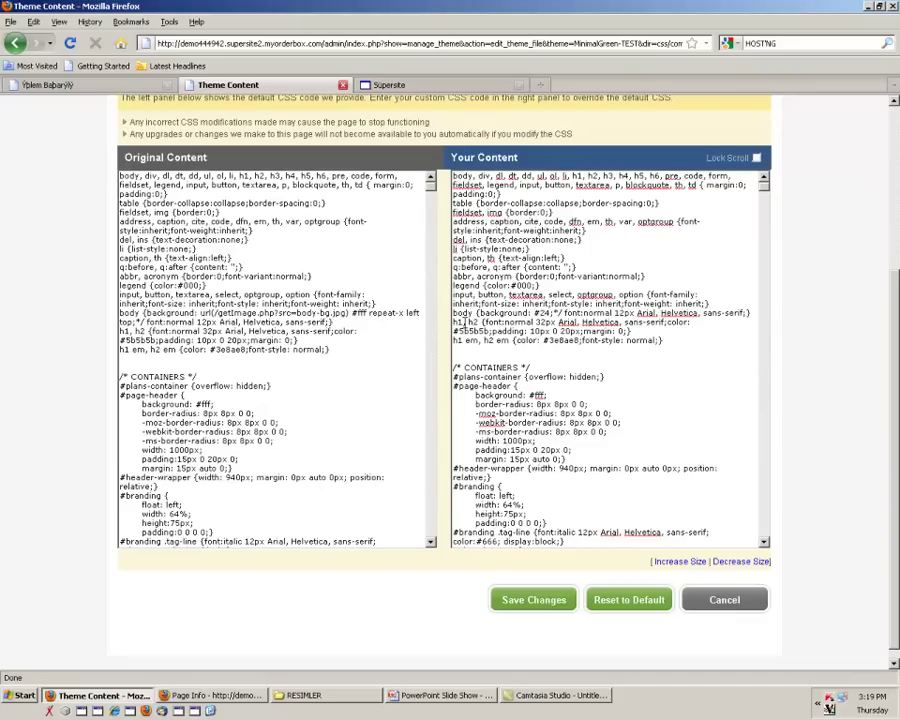
text(8)
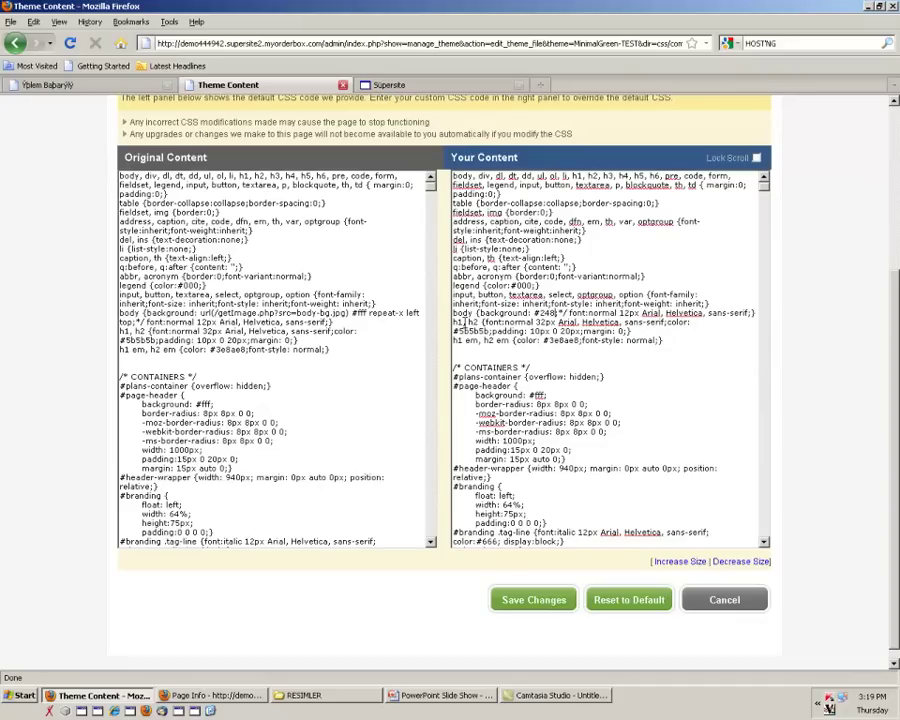
text(a)
text(4)
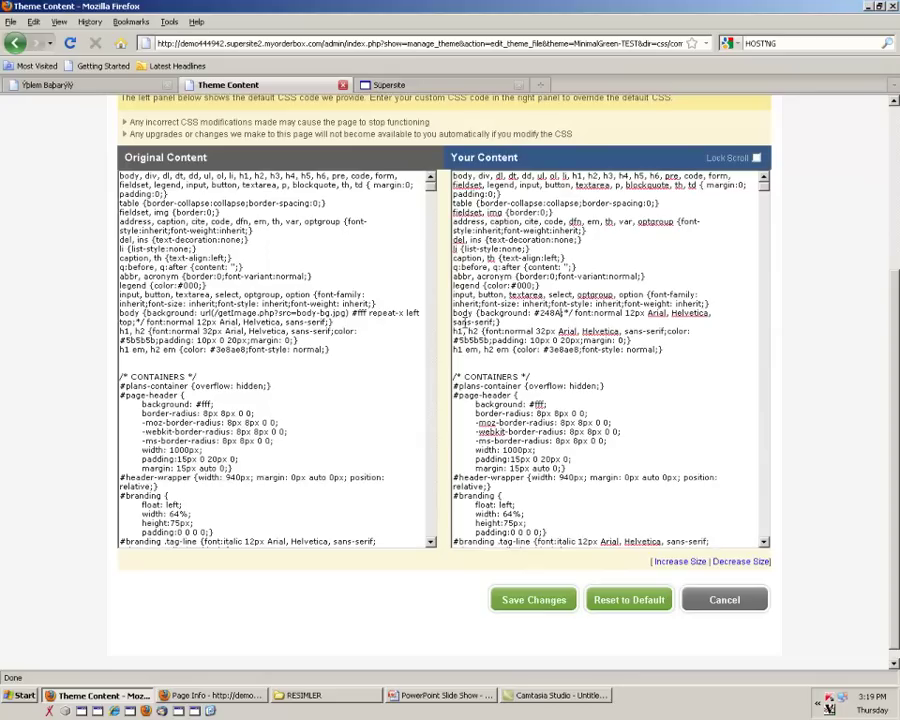
text(1)
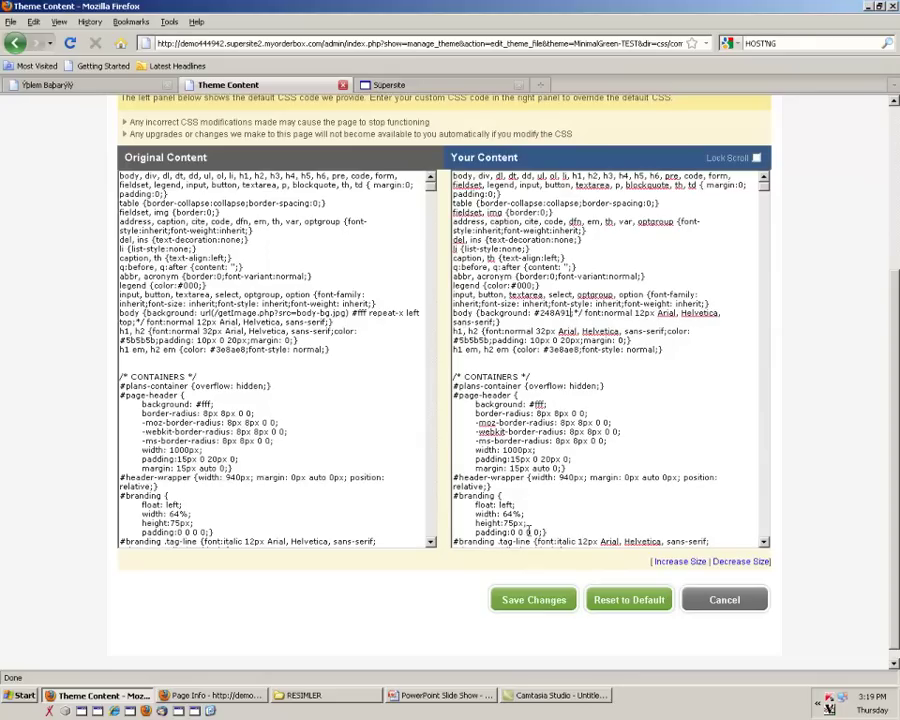
click(535, 598)
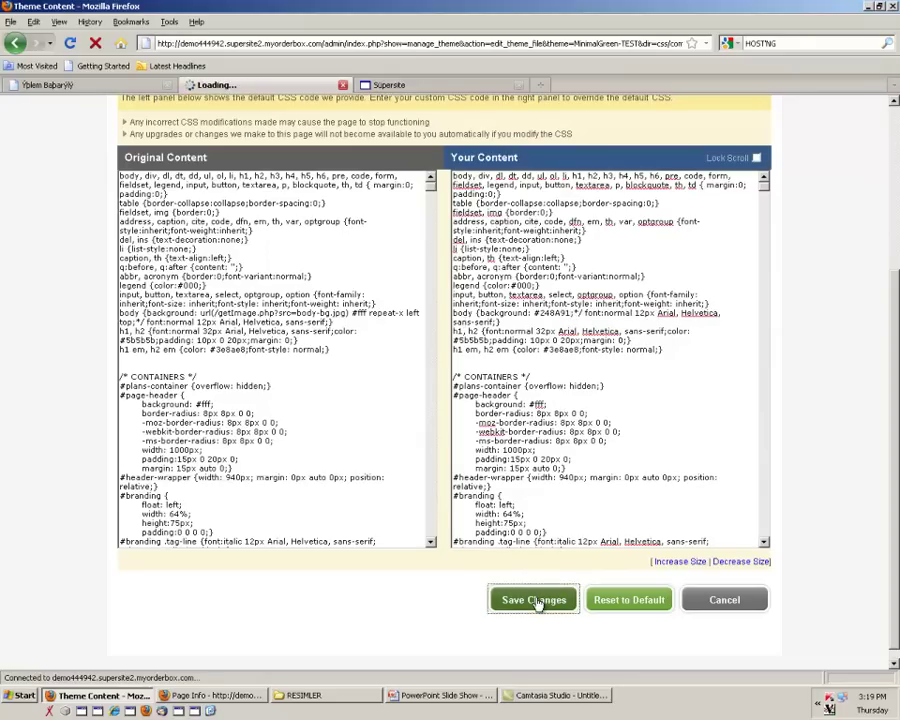
Reload the storefront home page and check its background colour
click(388, 85)
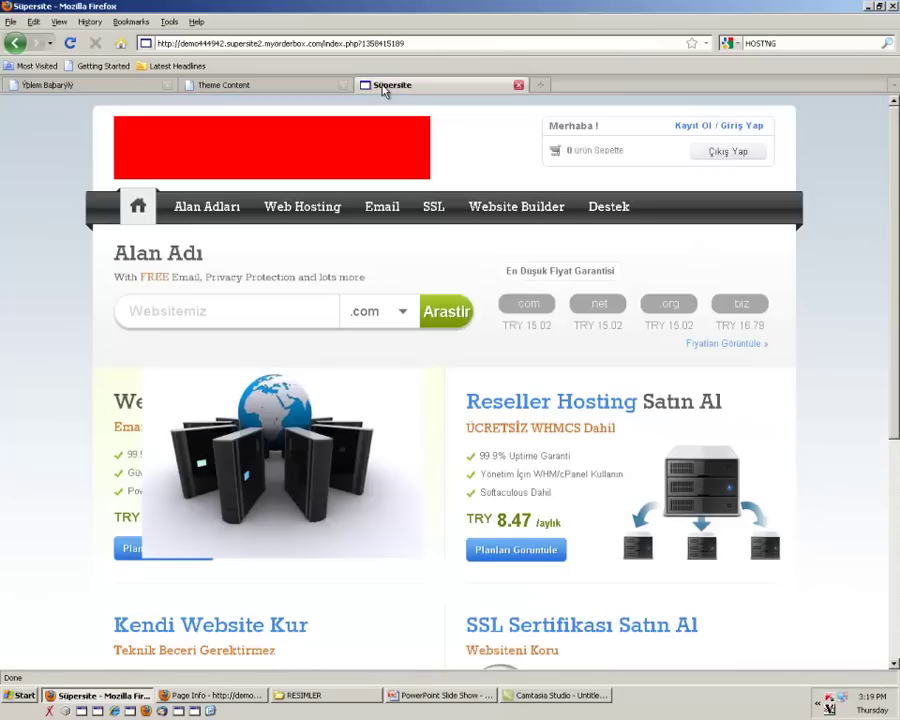
right_click(384, 88)
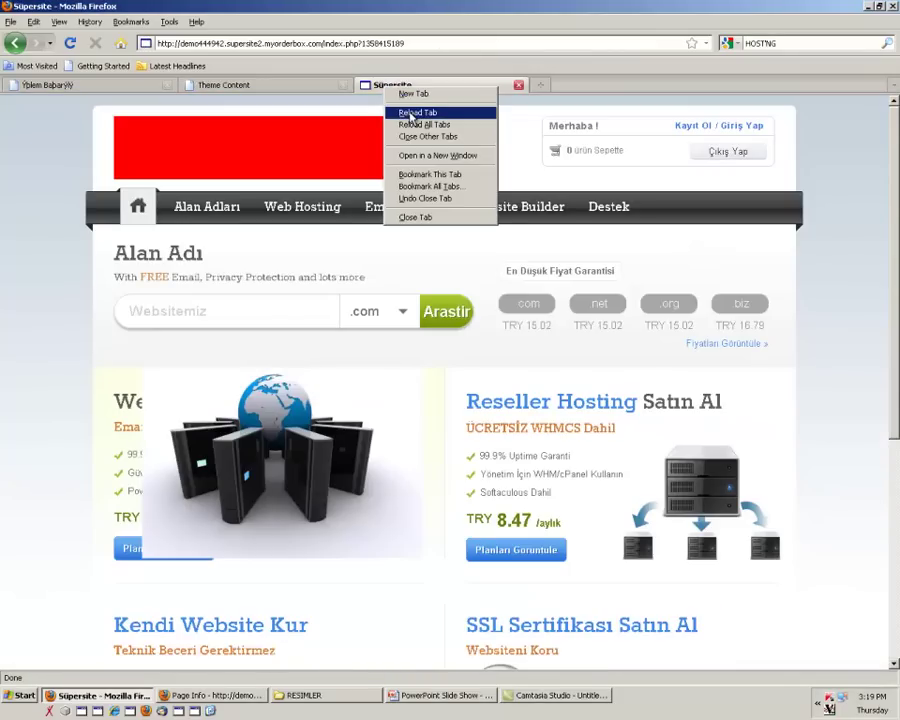
click(417, 113)
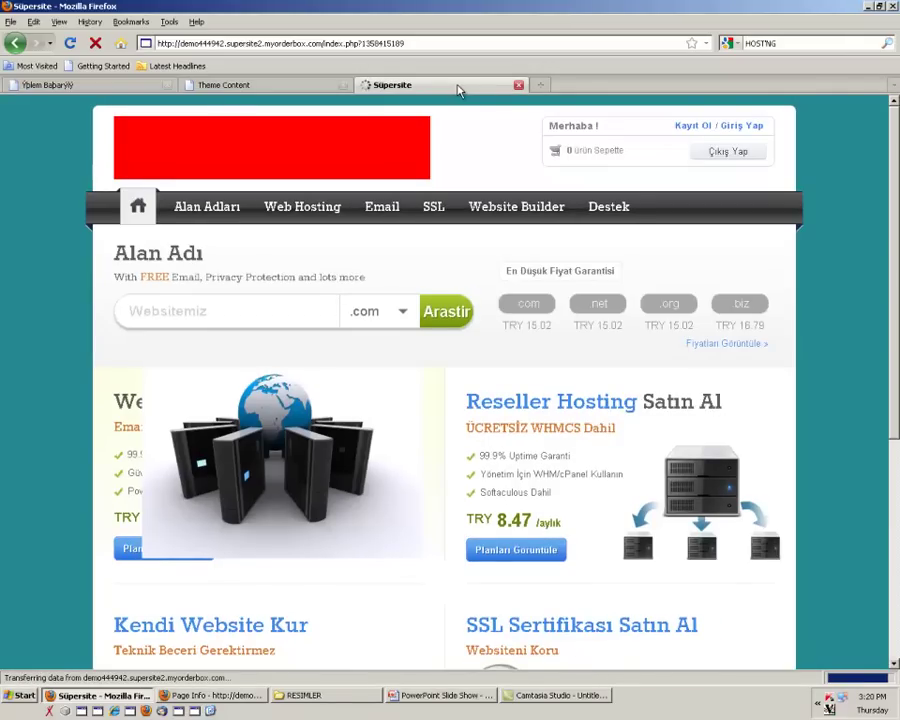
Return to the TEST theme's management page and open its CSS folder list
click(240, 85)
click(250, 188)
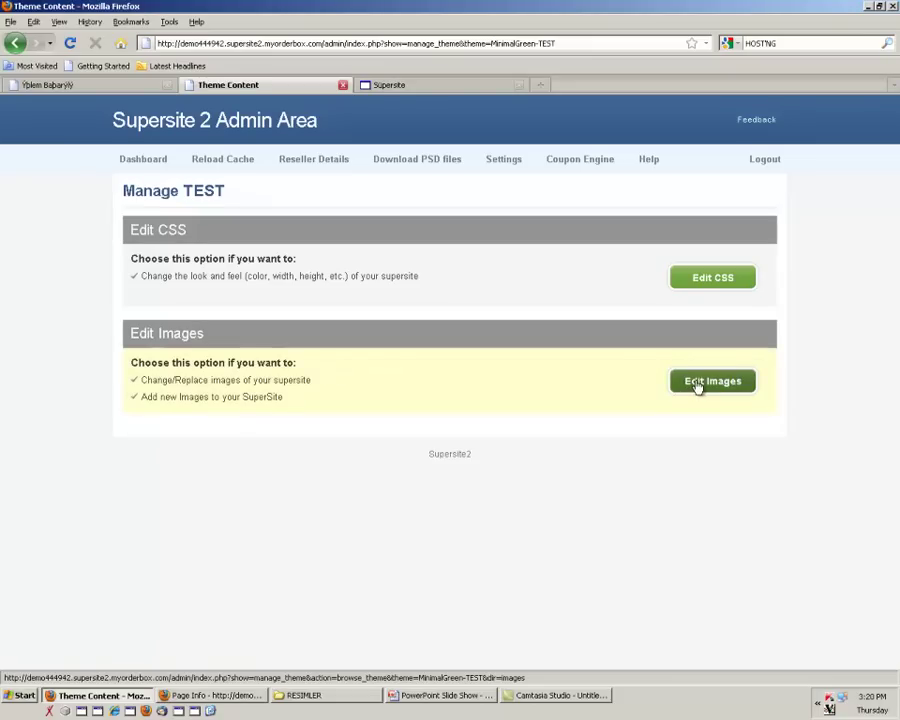
click(703, 277)
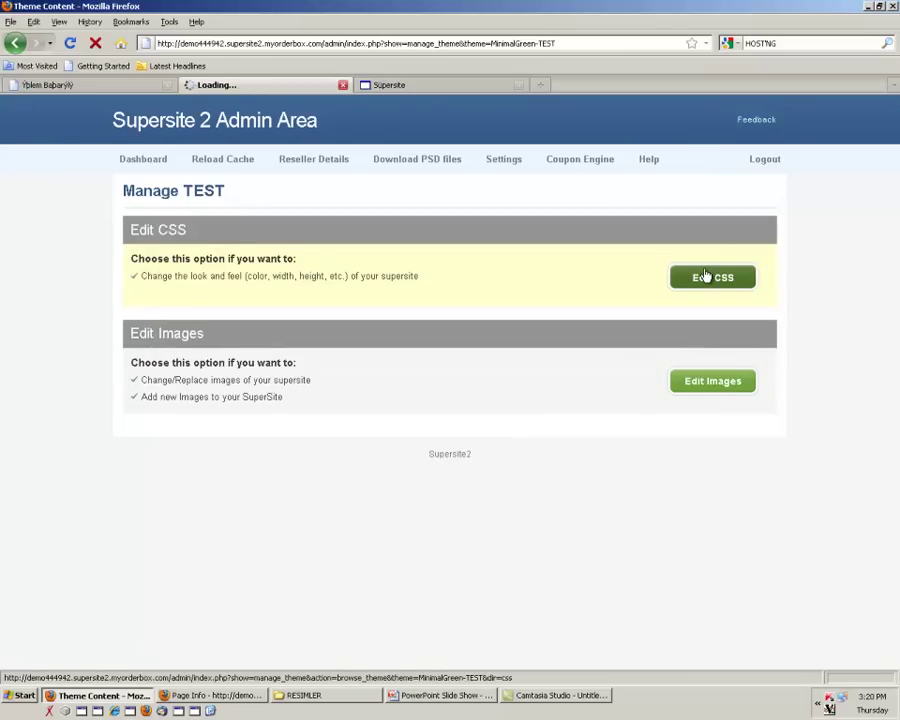
Review the storefront home page and its Alan Adları menu, and return to the TEST theme's CSS folder list
click(392, 87)
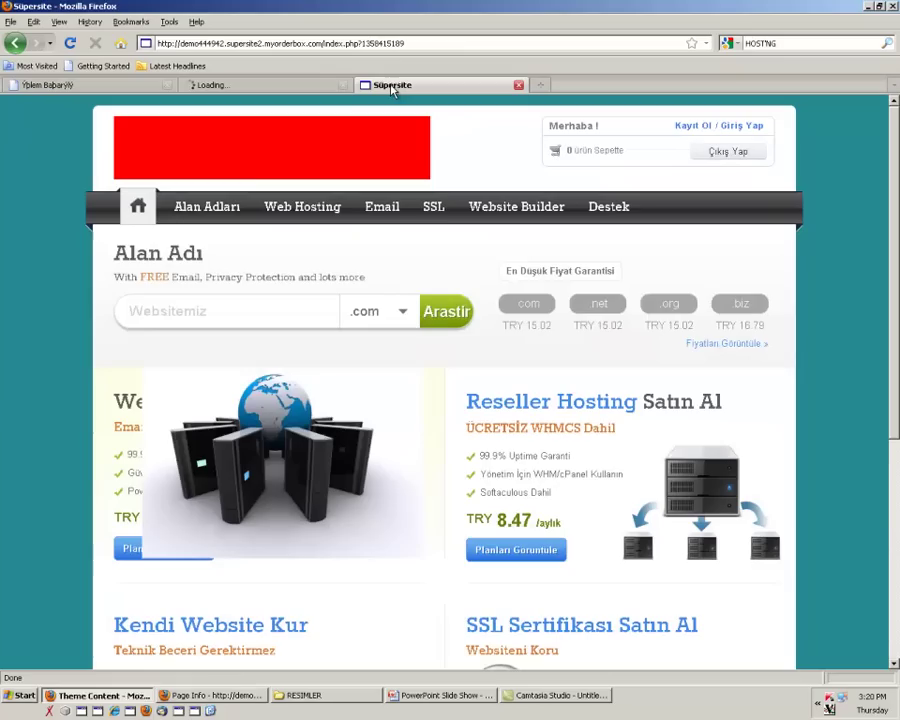
mouse_move(177, 207)
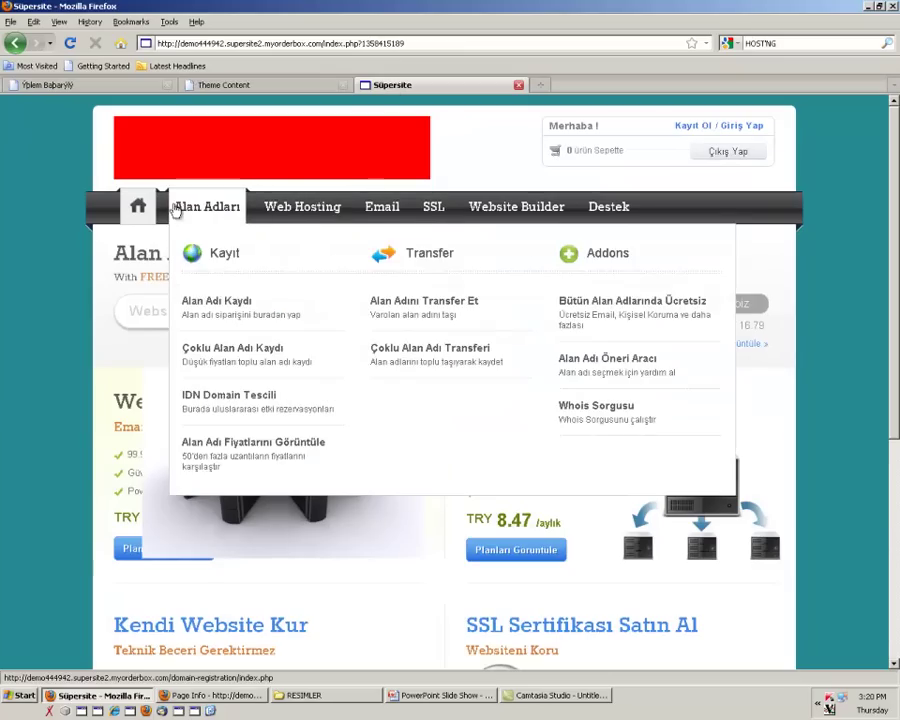
click(233, 205)
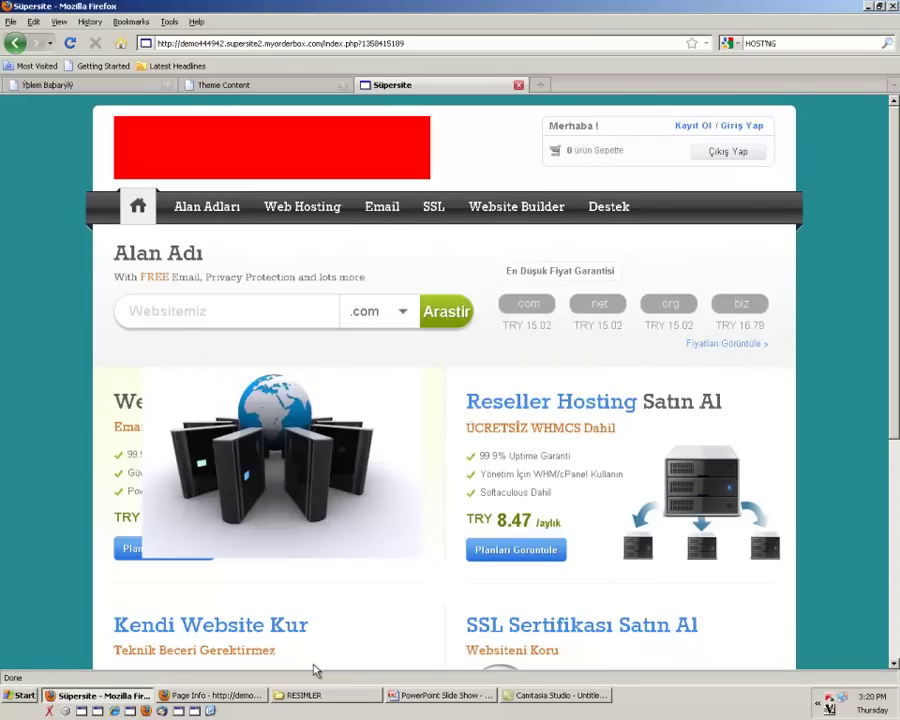
click(205, 88)
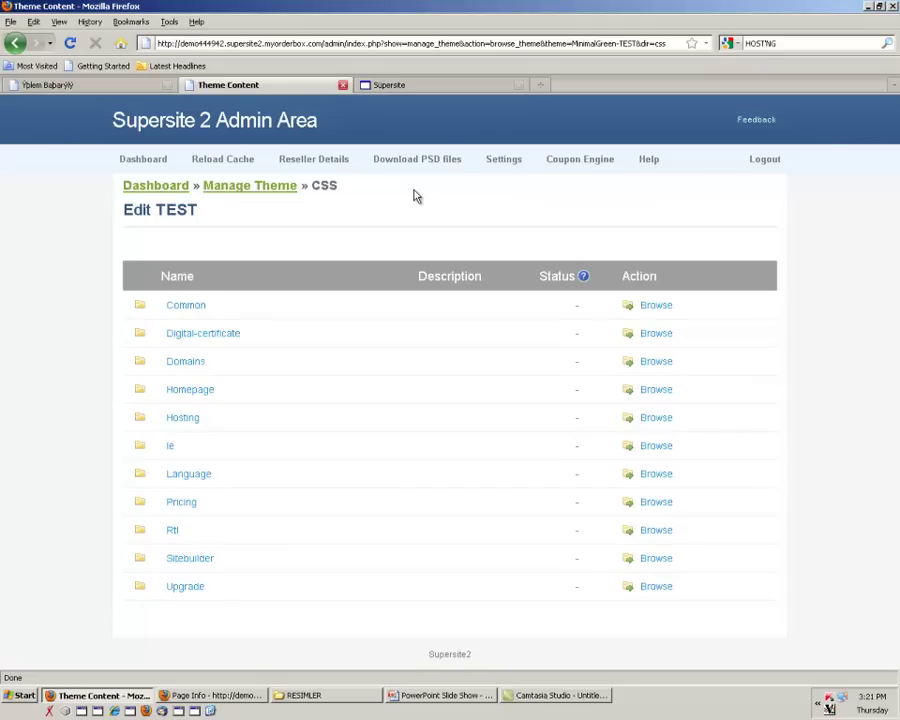
Switch to the PowerPoint slide show, advance to the Çeşitli Diğer Özellikler slide, and return to the Supersite 2 admin area in Firefox
key(alt+Tab)
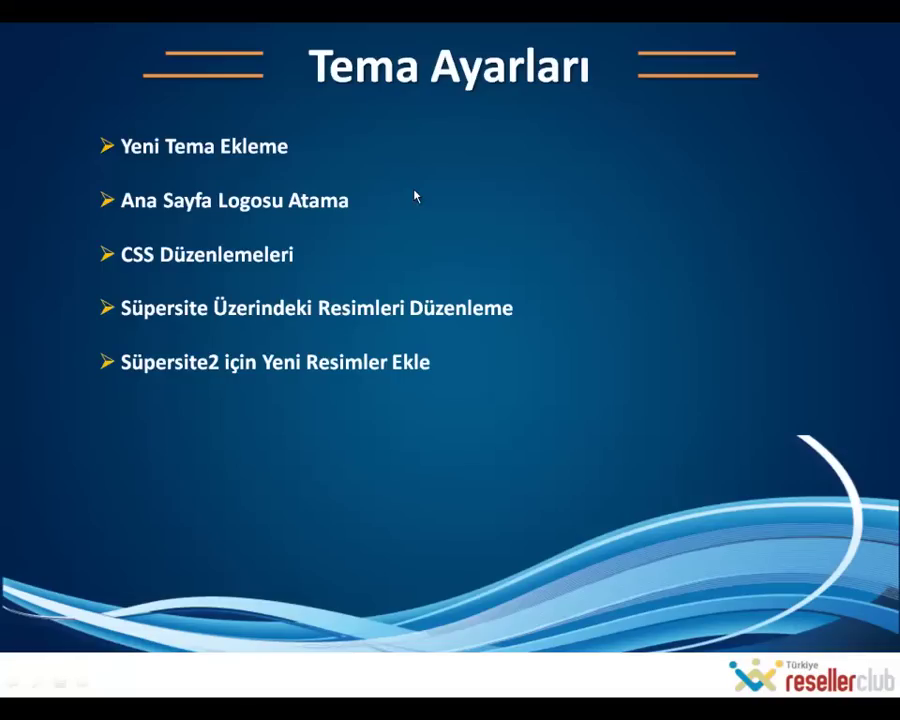
click(404, 191)
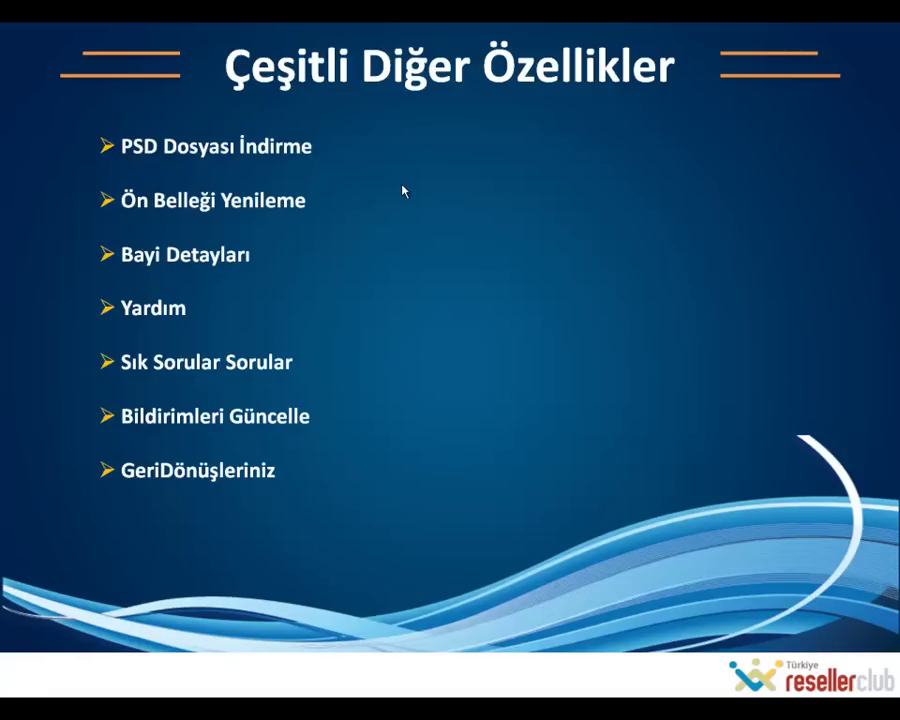
key(alt+Tab)
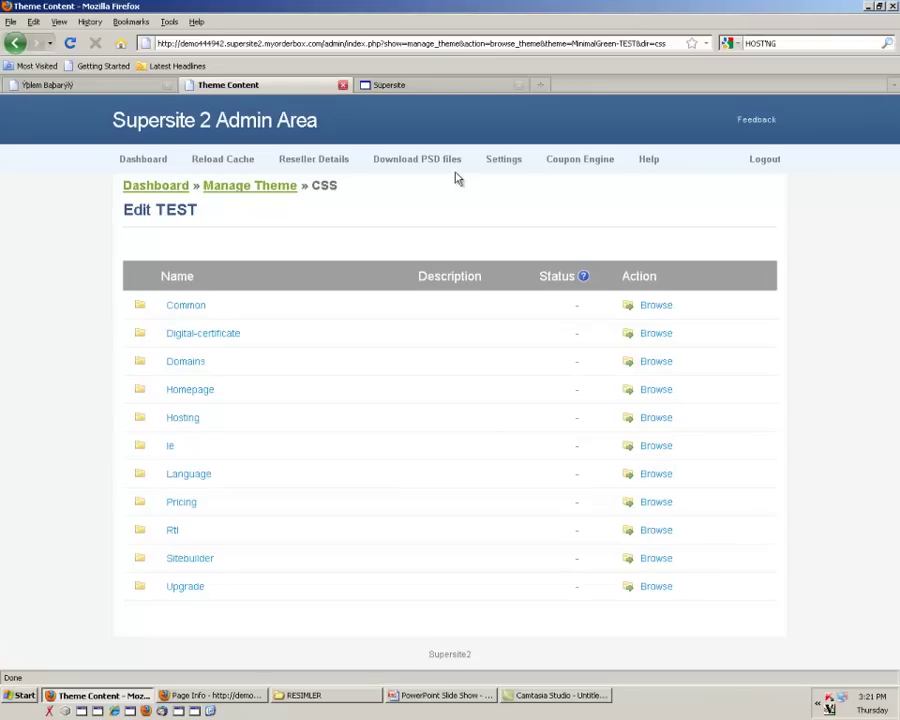
From the admin dashboard, view the list of downloadable PSD source files and the Reseller Details page
click(126, 124)
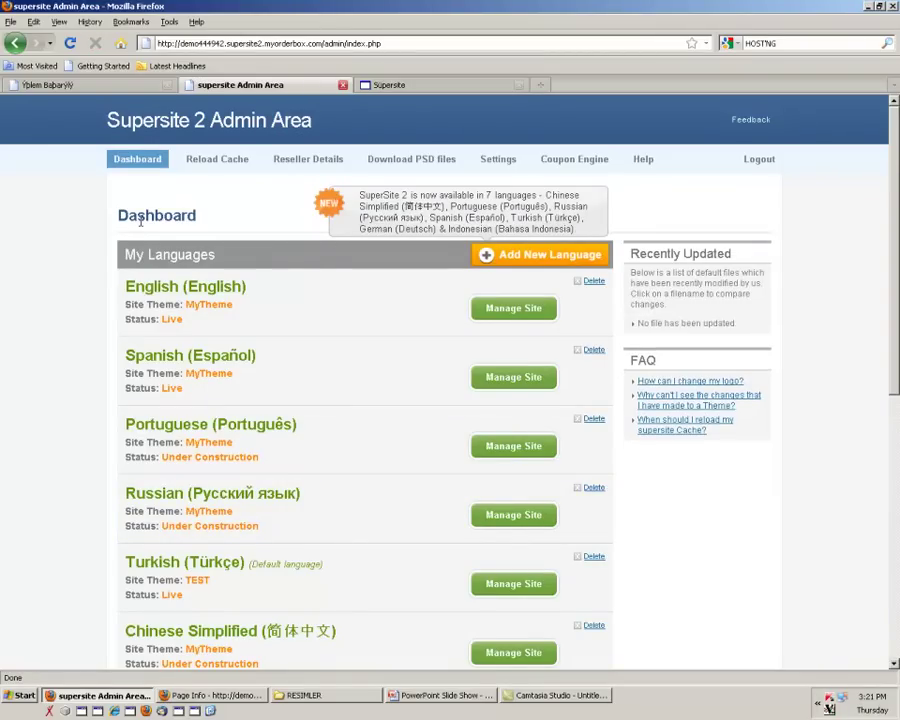
click(414, 163)
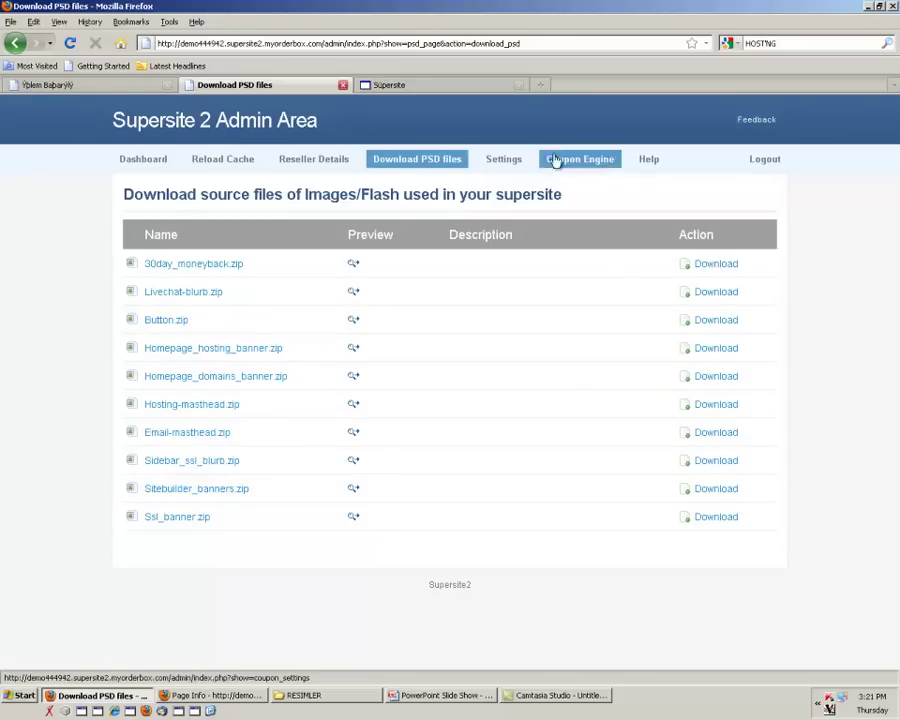
click(304, 163)
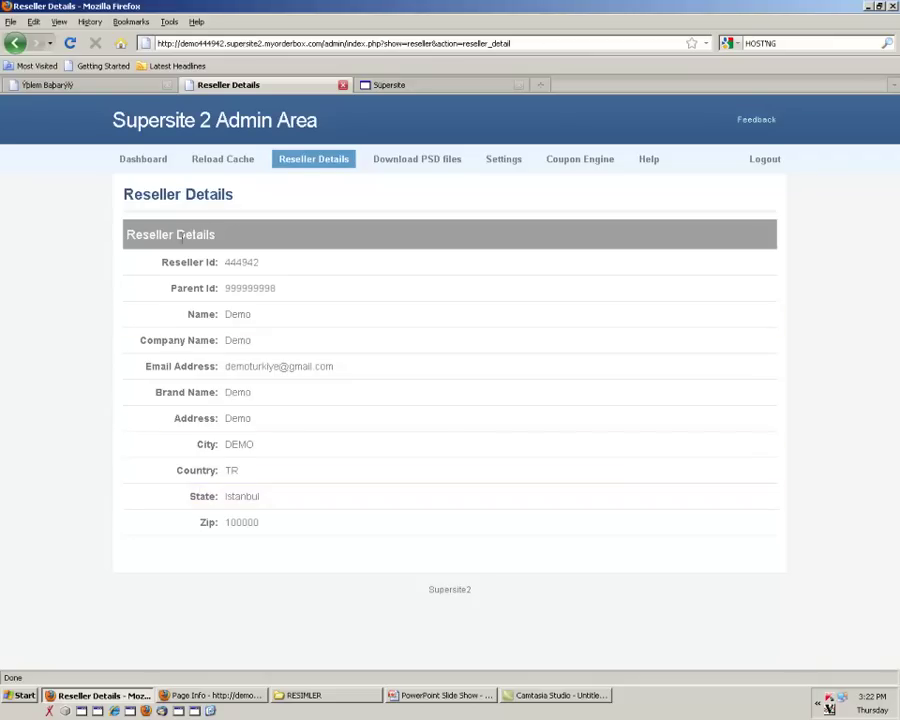
Reload the supersite cache for All Settings, and view the product menu in the reseller control panel
click(215, 170)
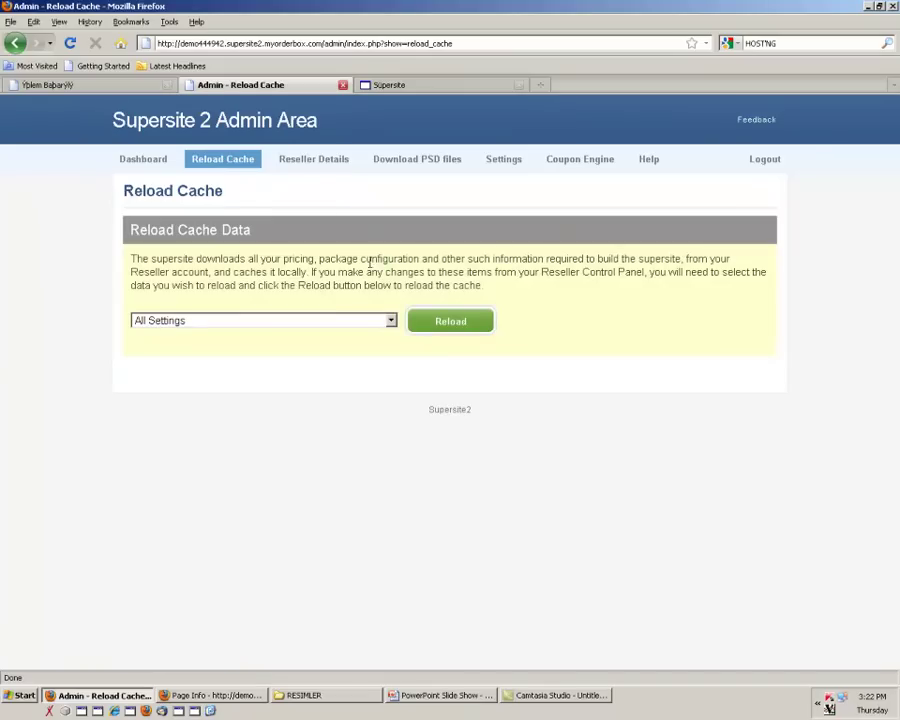
click(278, 322)
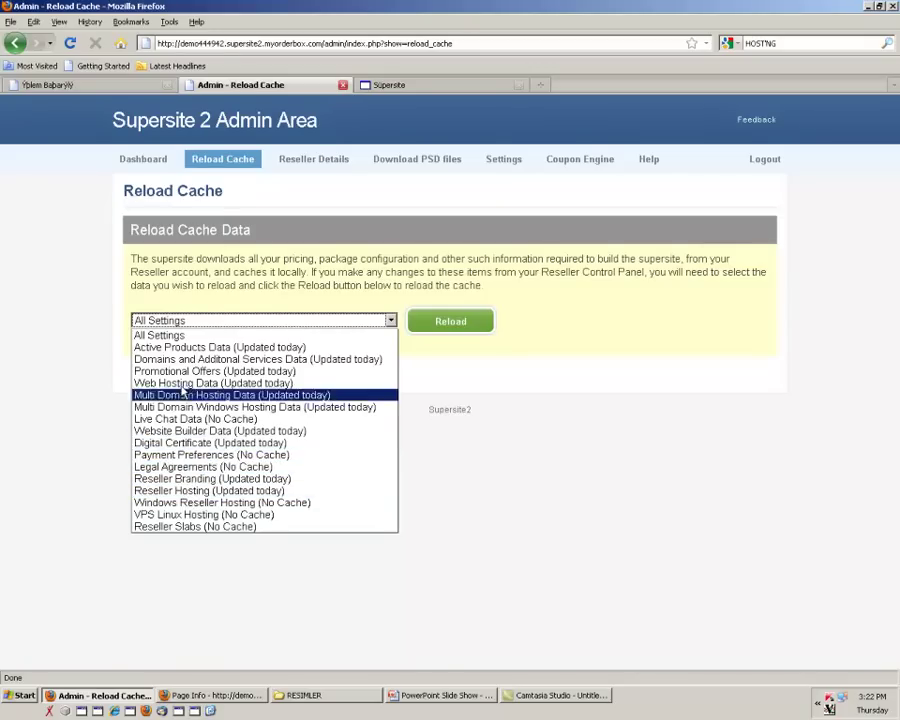
click(183, 336)
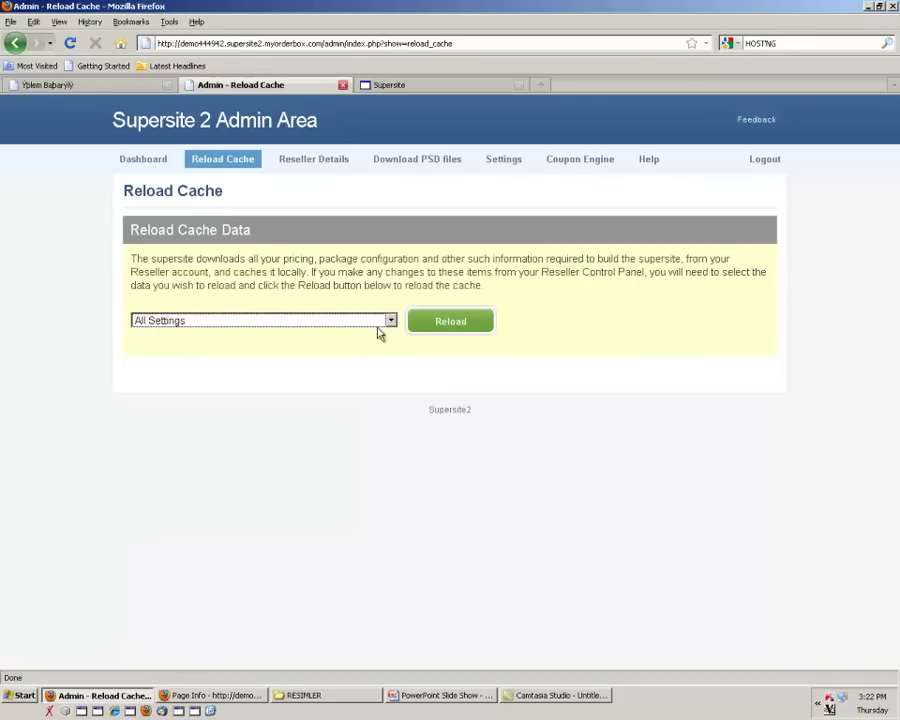
click(450, 325)
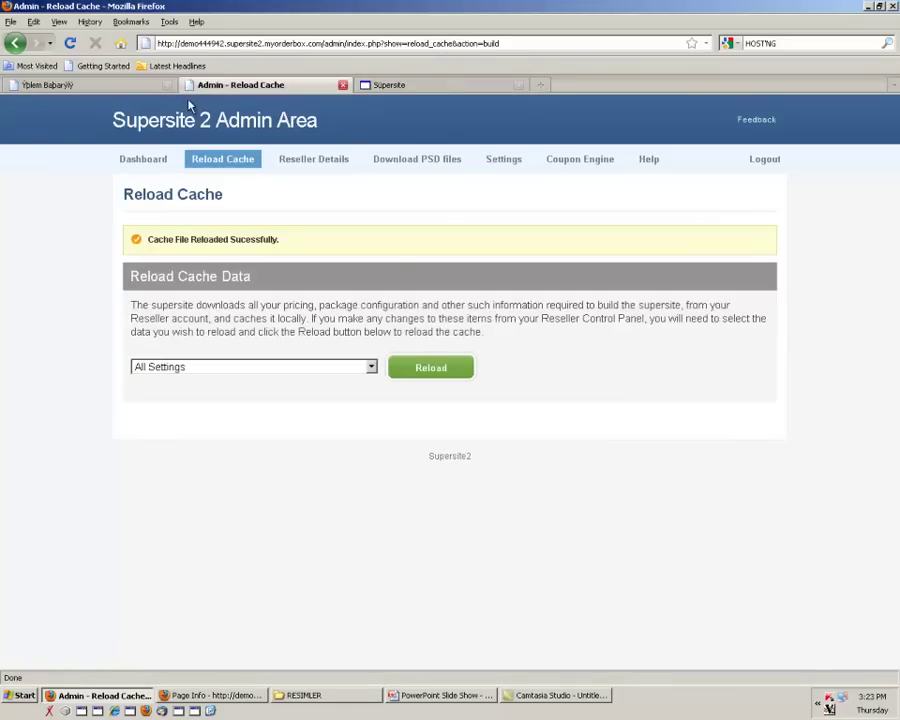
click(141, 87)
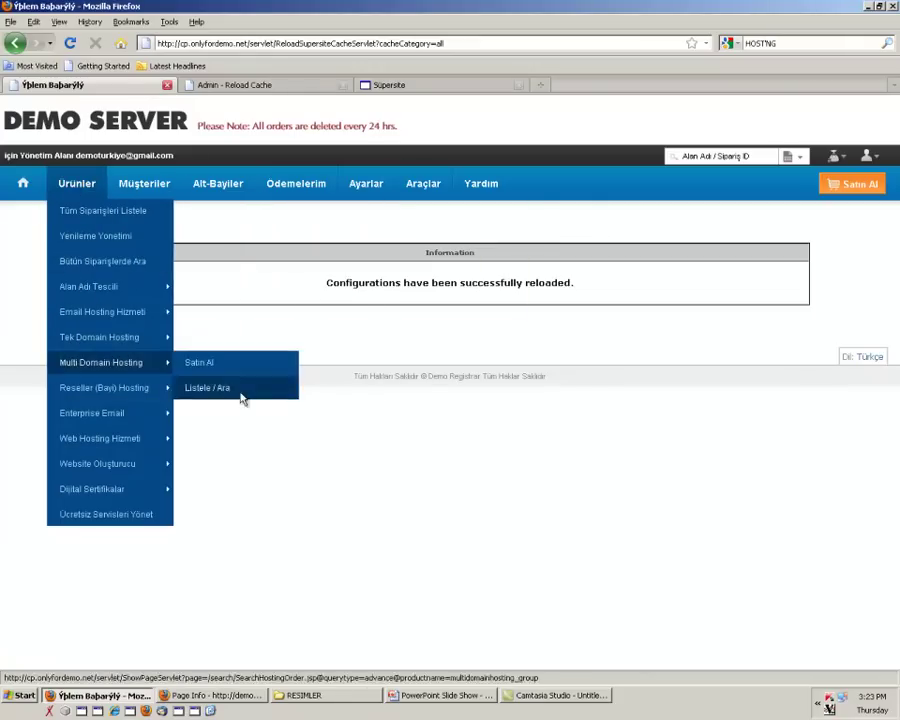
click(262, 88)
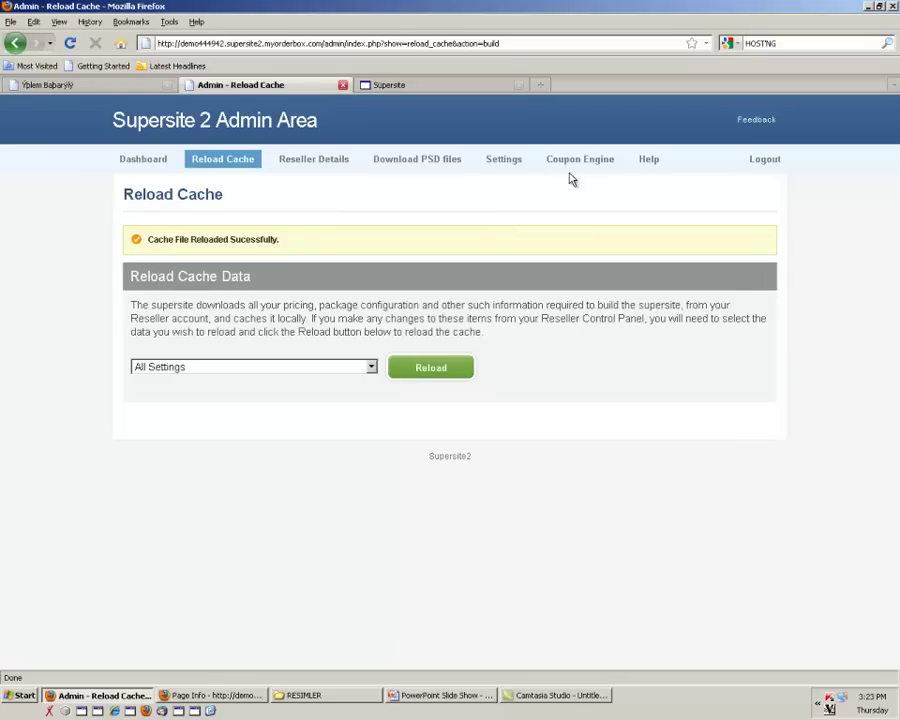
Open the admin area's help, look through the SuperSite and PartnerSite Guide, and return to the Reload Cache page
click(647, 160)
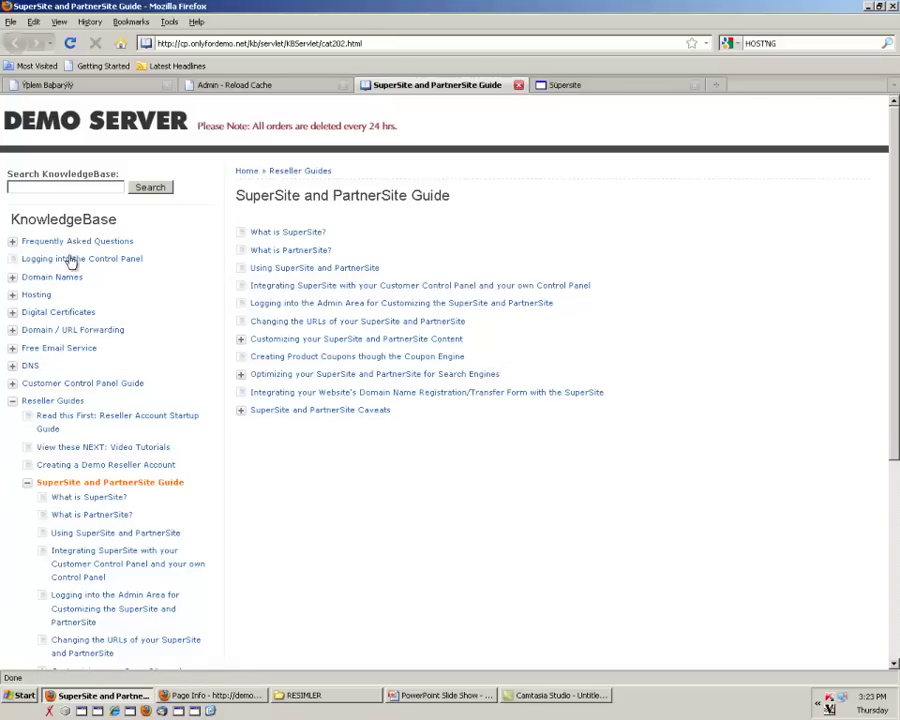
scroll(68, 280, down, 5)
scroll(66, 286, up, 5)
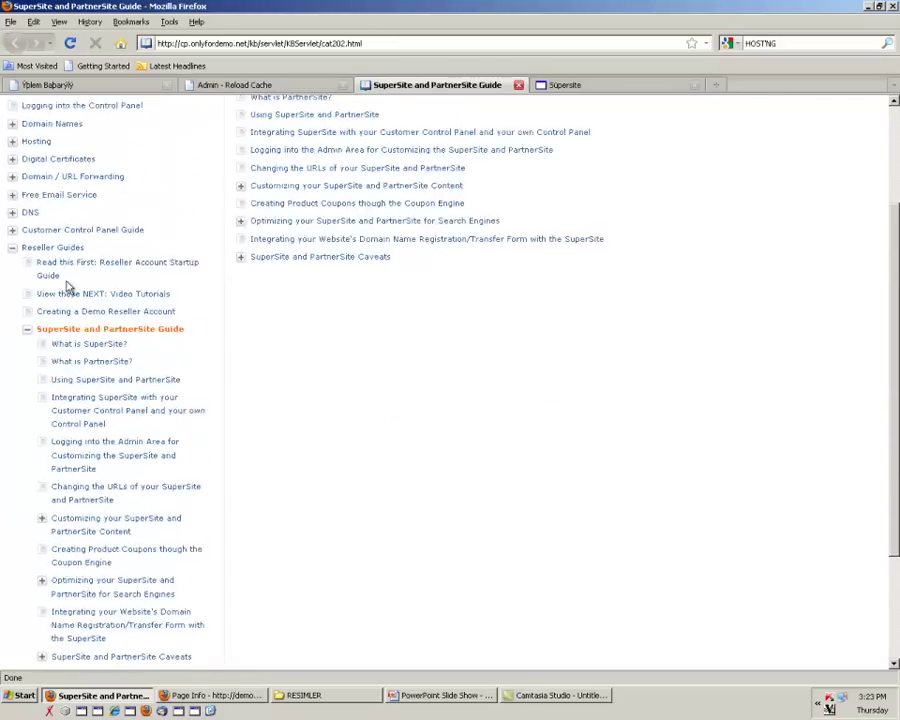
click(242, 87)
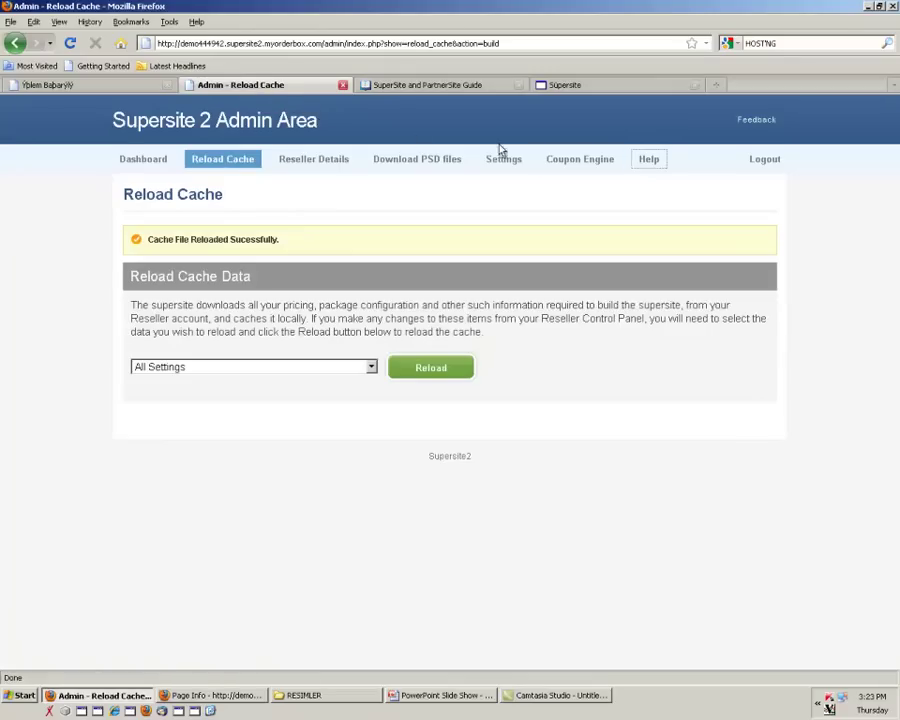
View the Admin Feedback form and its feedback field, and switch to the PowerPoint slide show
click(760, 122)
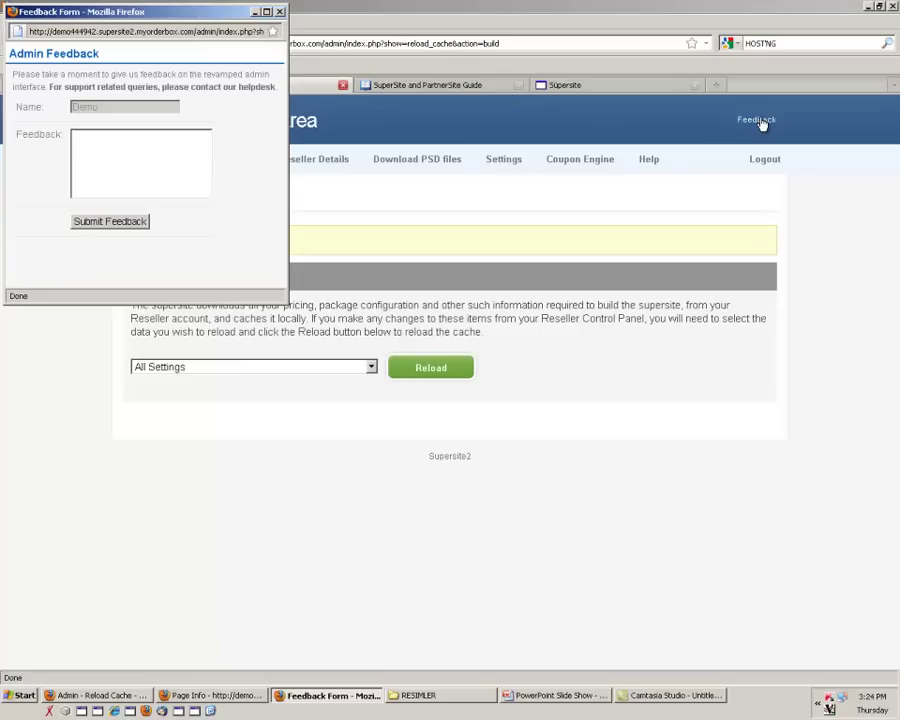
click(112, 167)
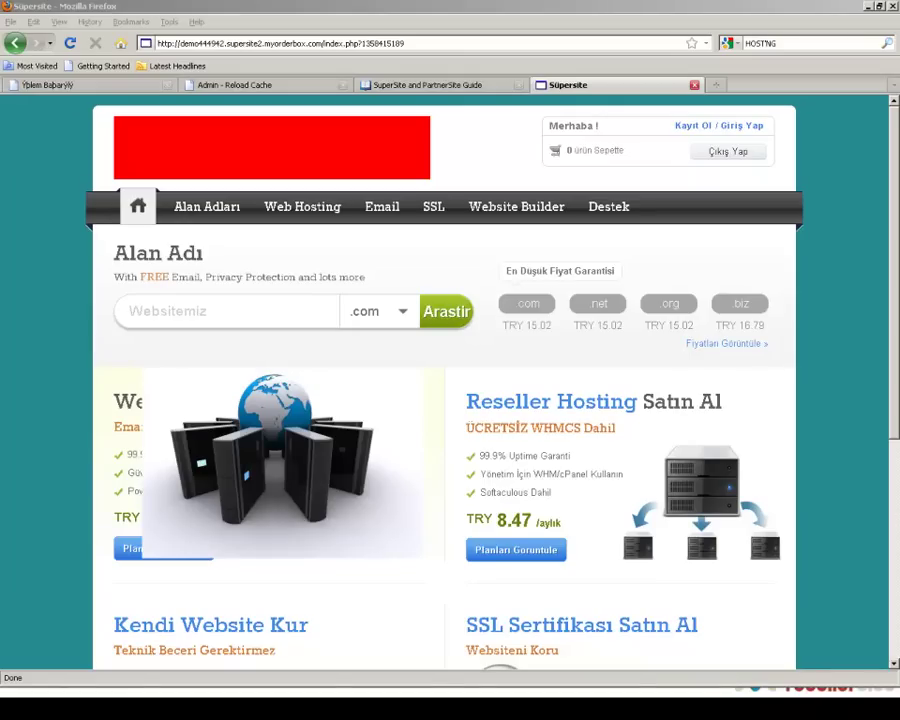
key(alt+Tab)
key(alt+Tab)
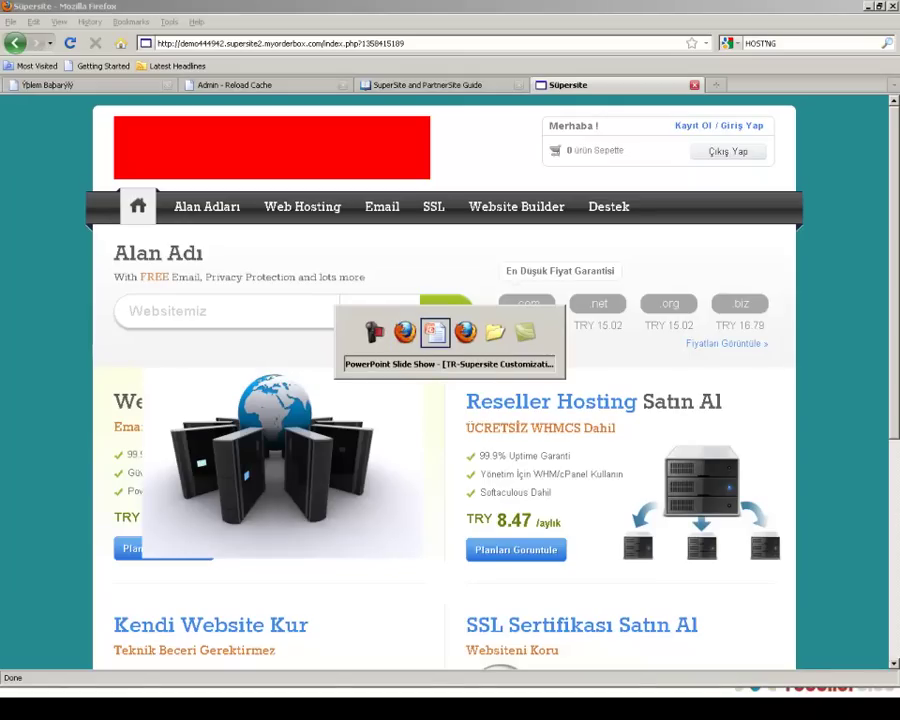